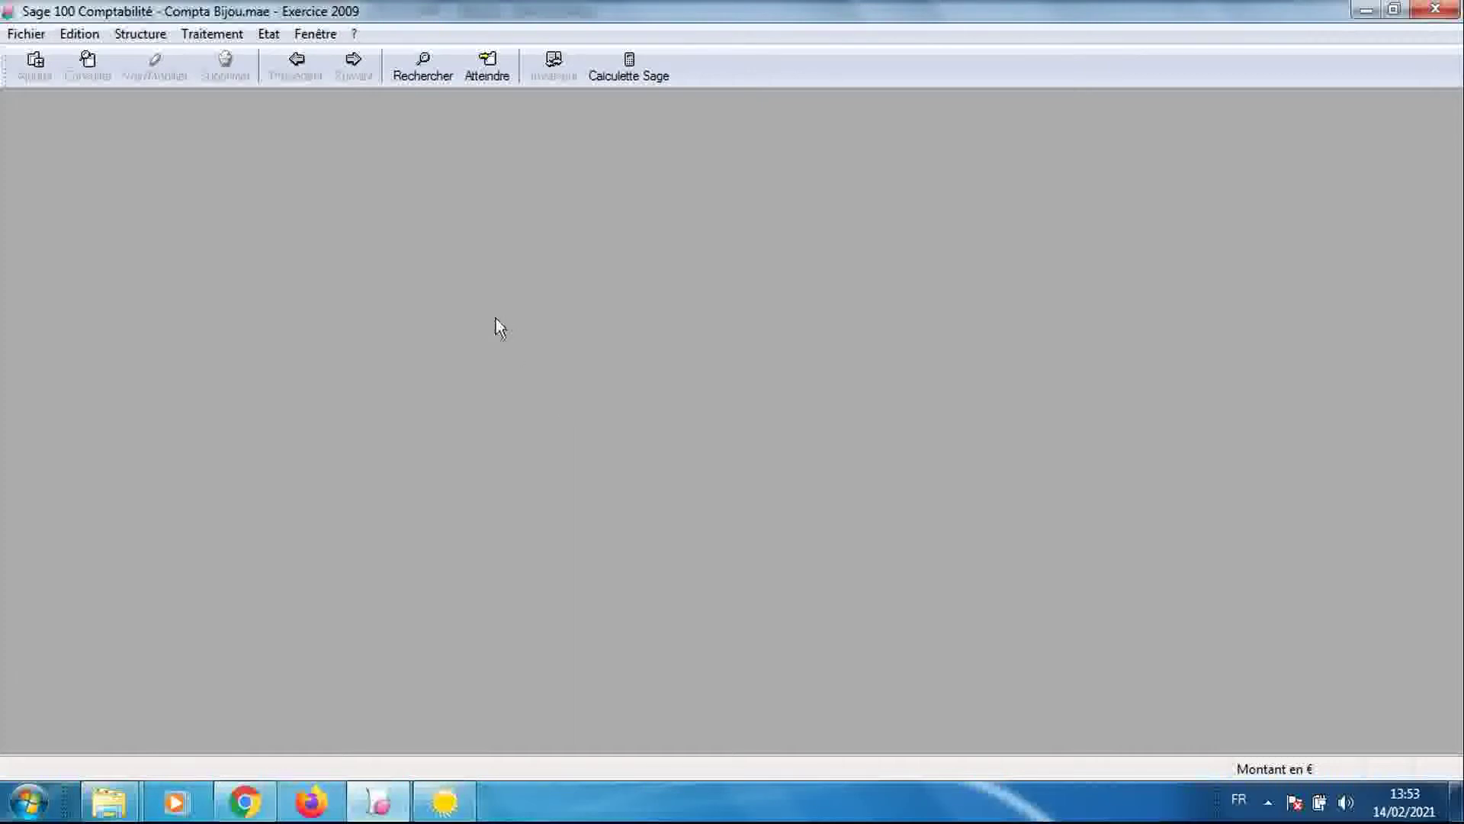
Switch to FULLCOMPTA and open monthly entry by journal for ACH Achats, displaying the Janvier 2009 and Mai 2009 periods
click(445, 801)
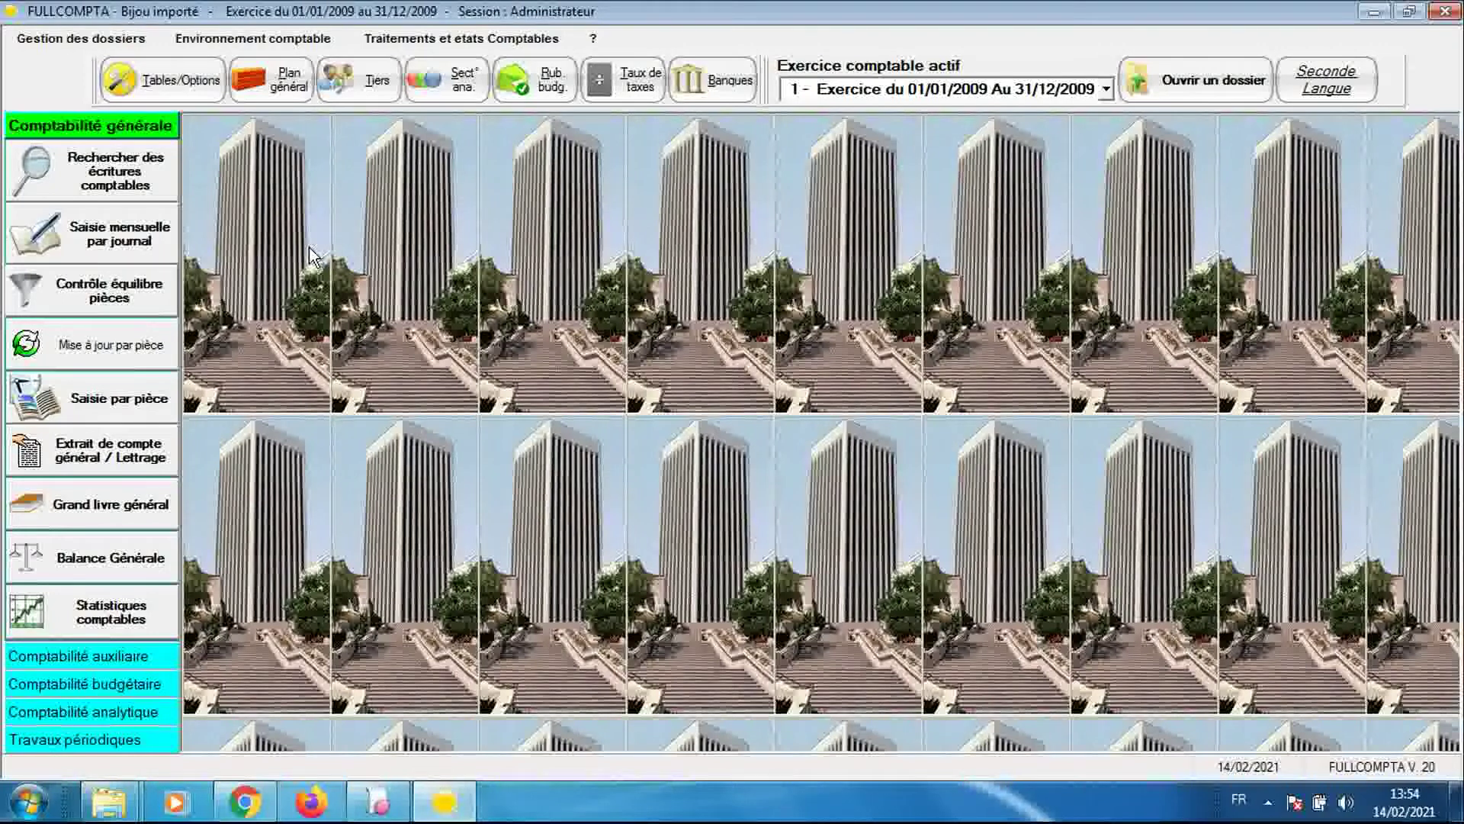
click(129, 231)
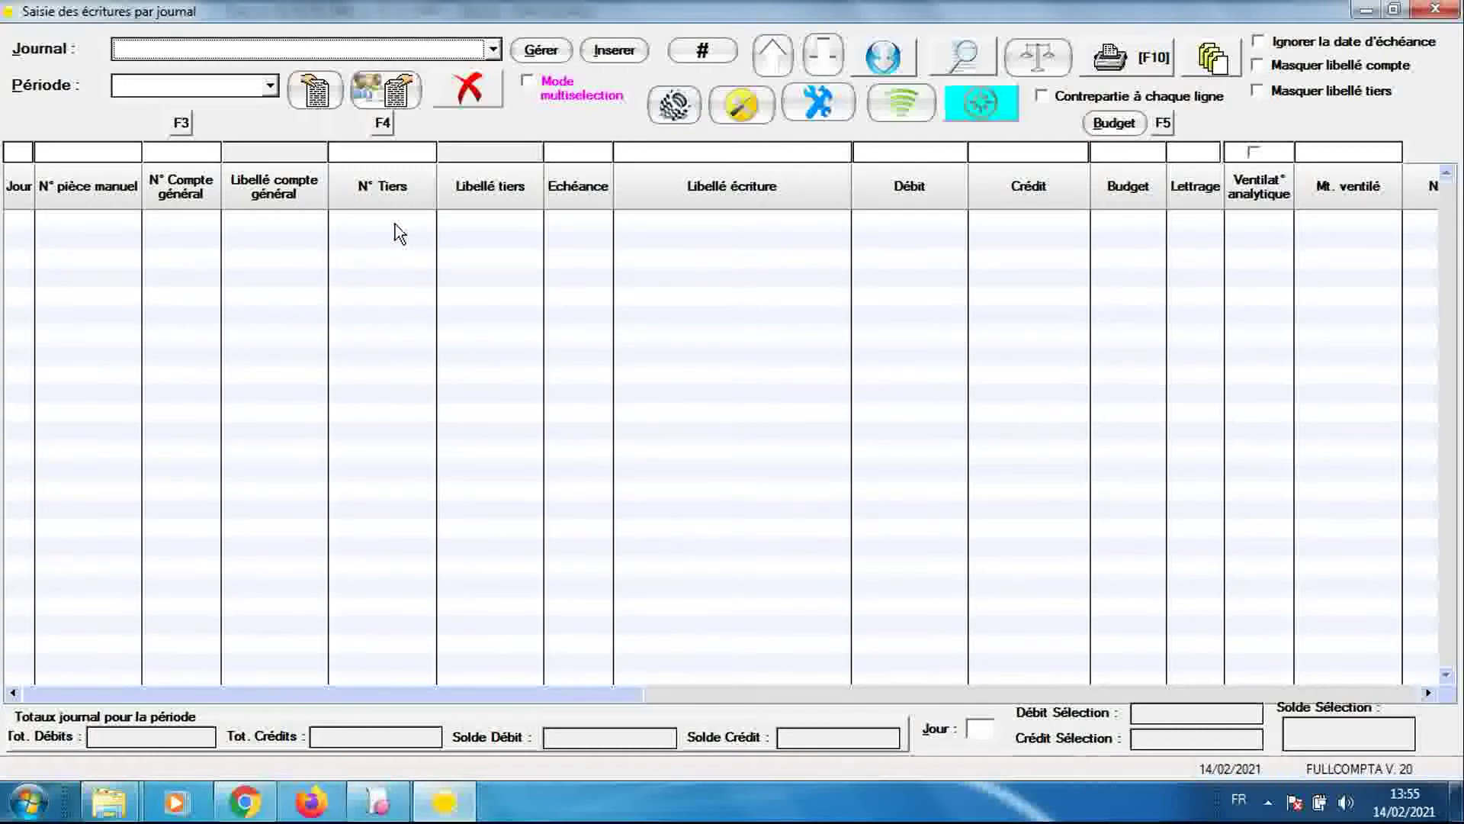
click(492, 51)
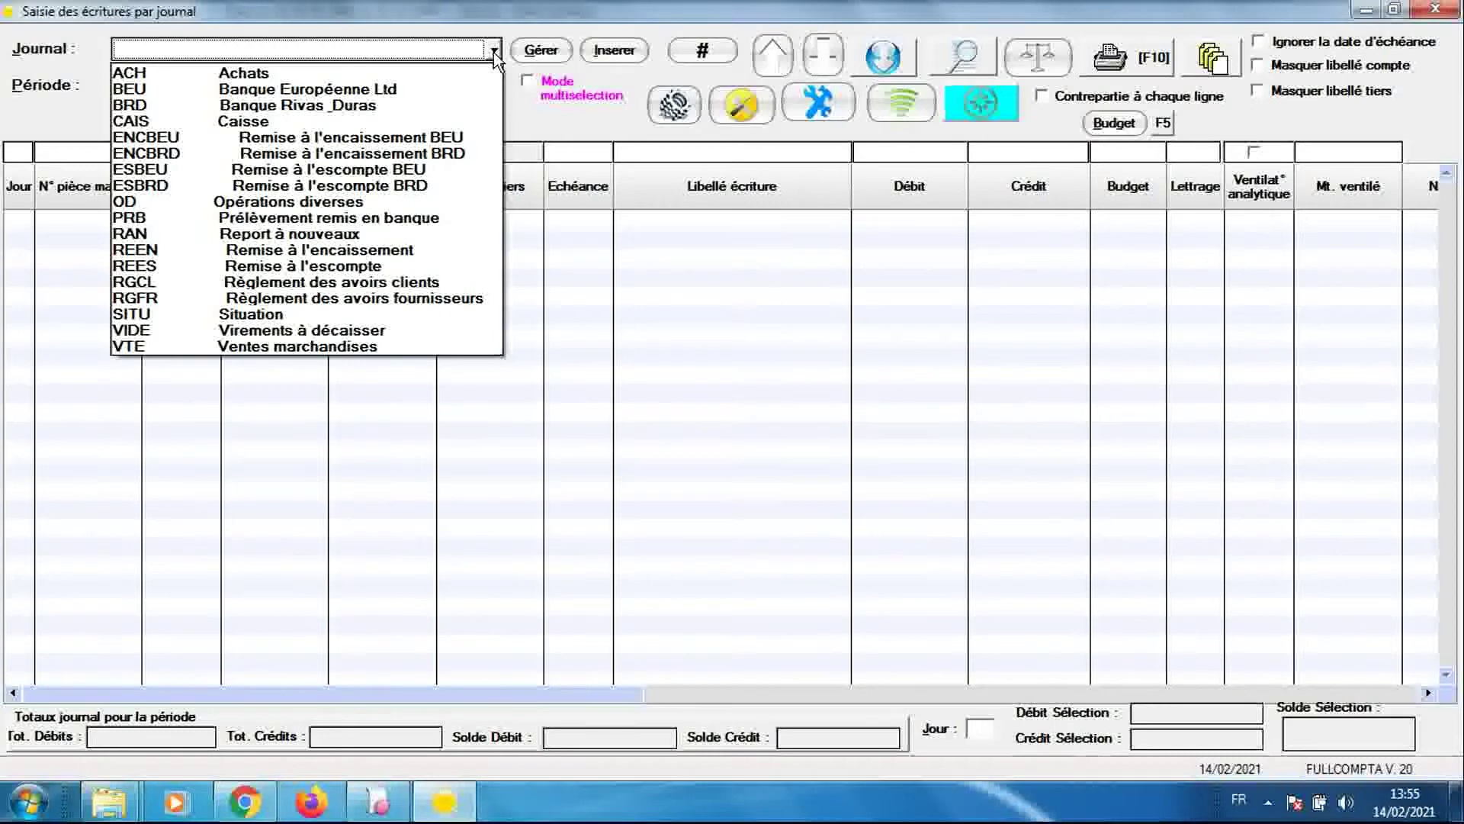
click(385, 73)
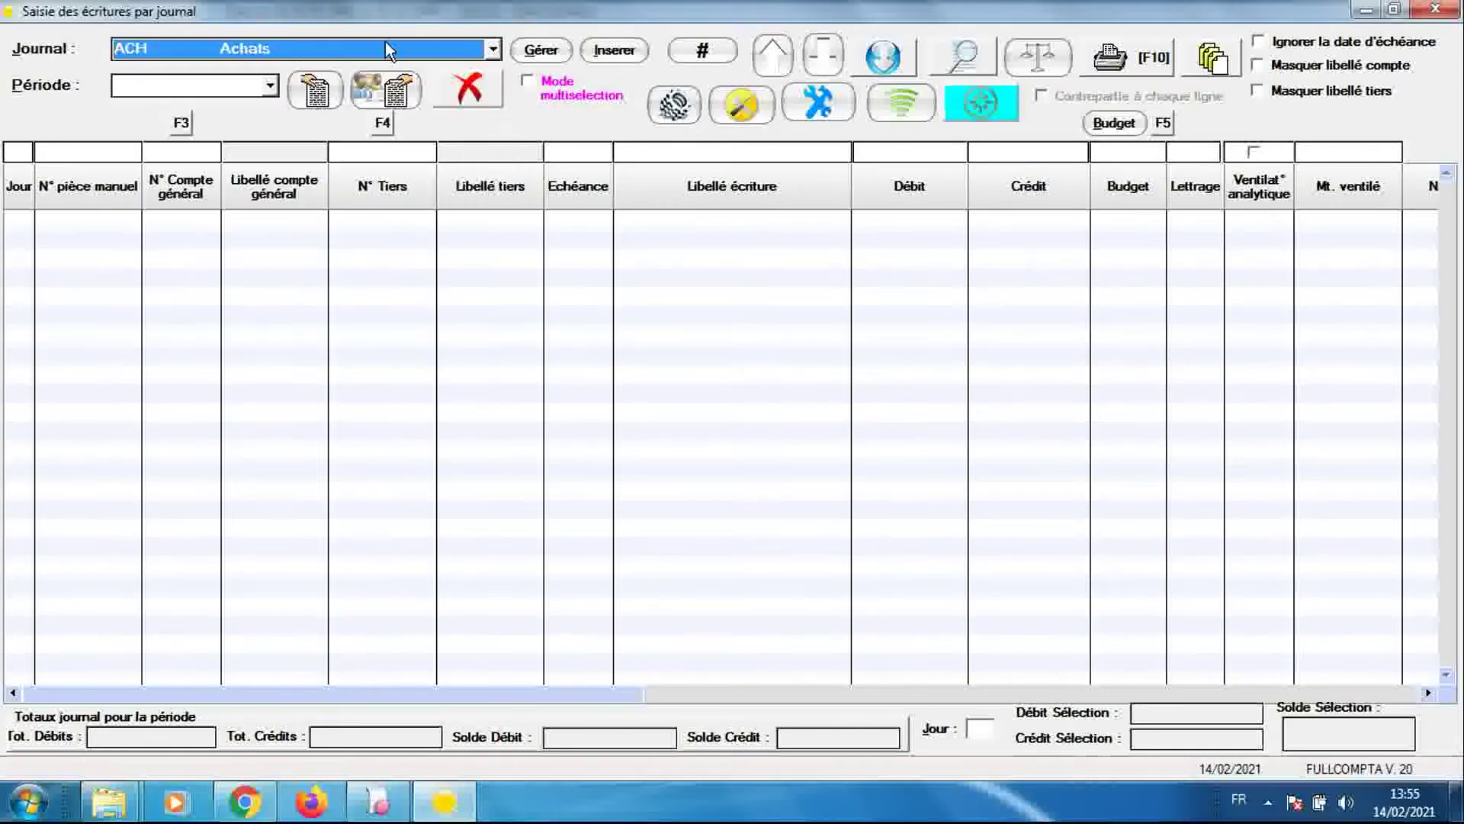
click(271, 89)
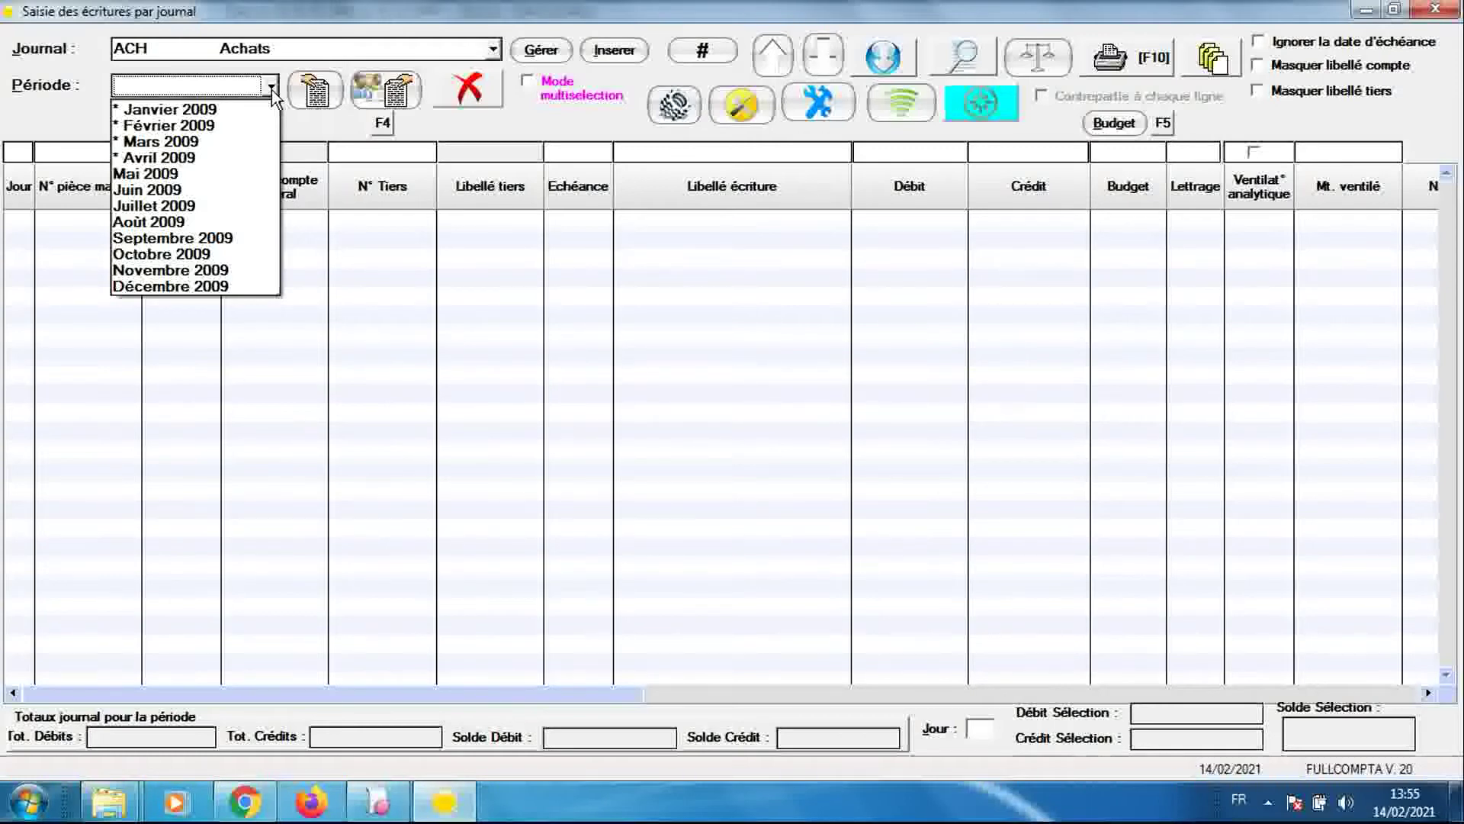
click(120, 112)
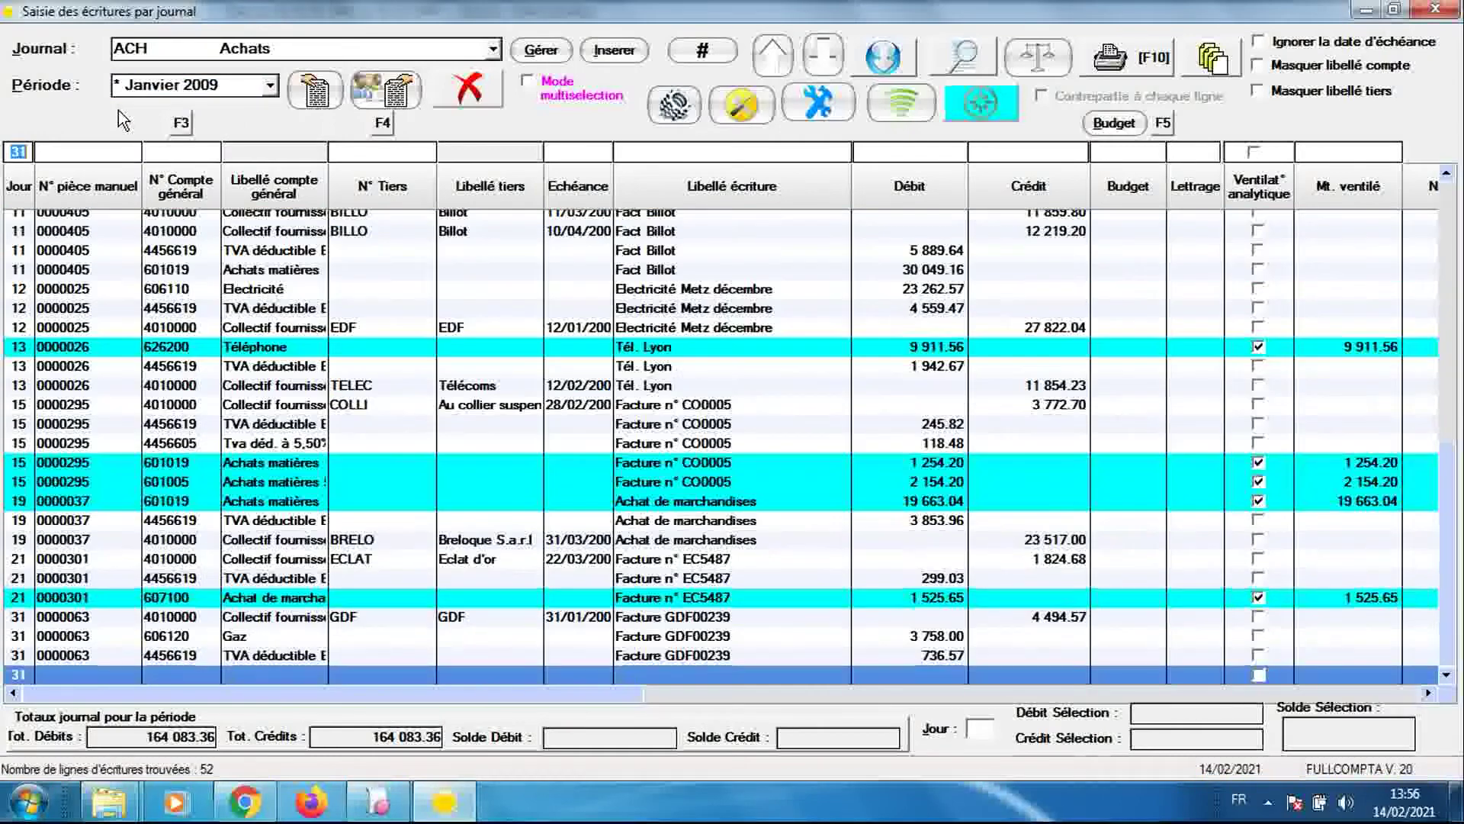
click(140, 88)
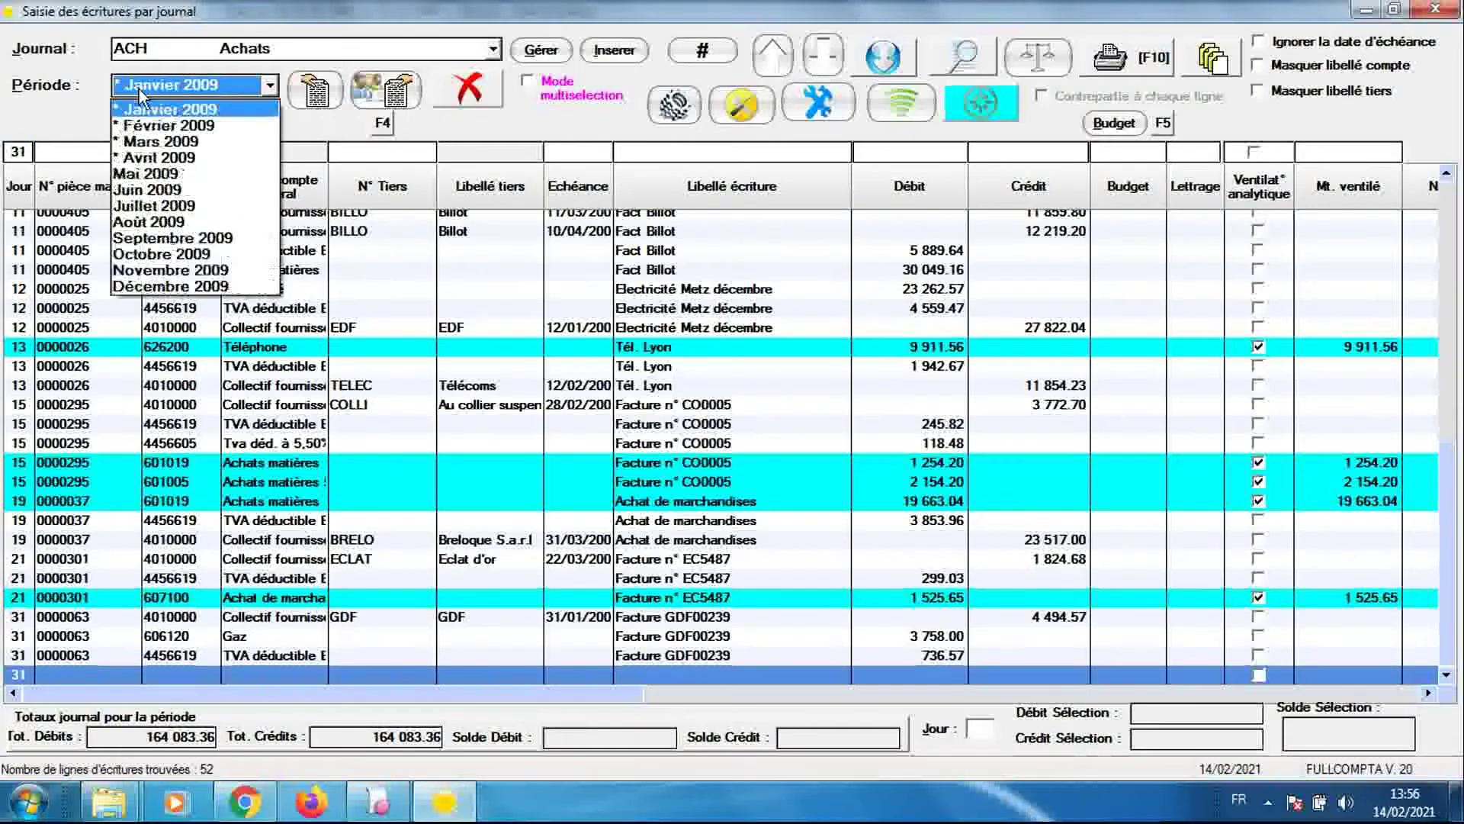
click(143, 175)
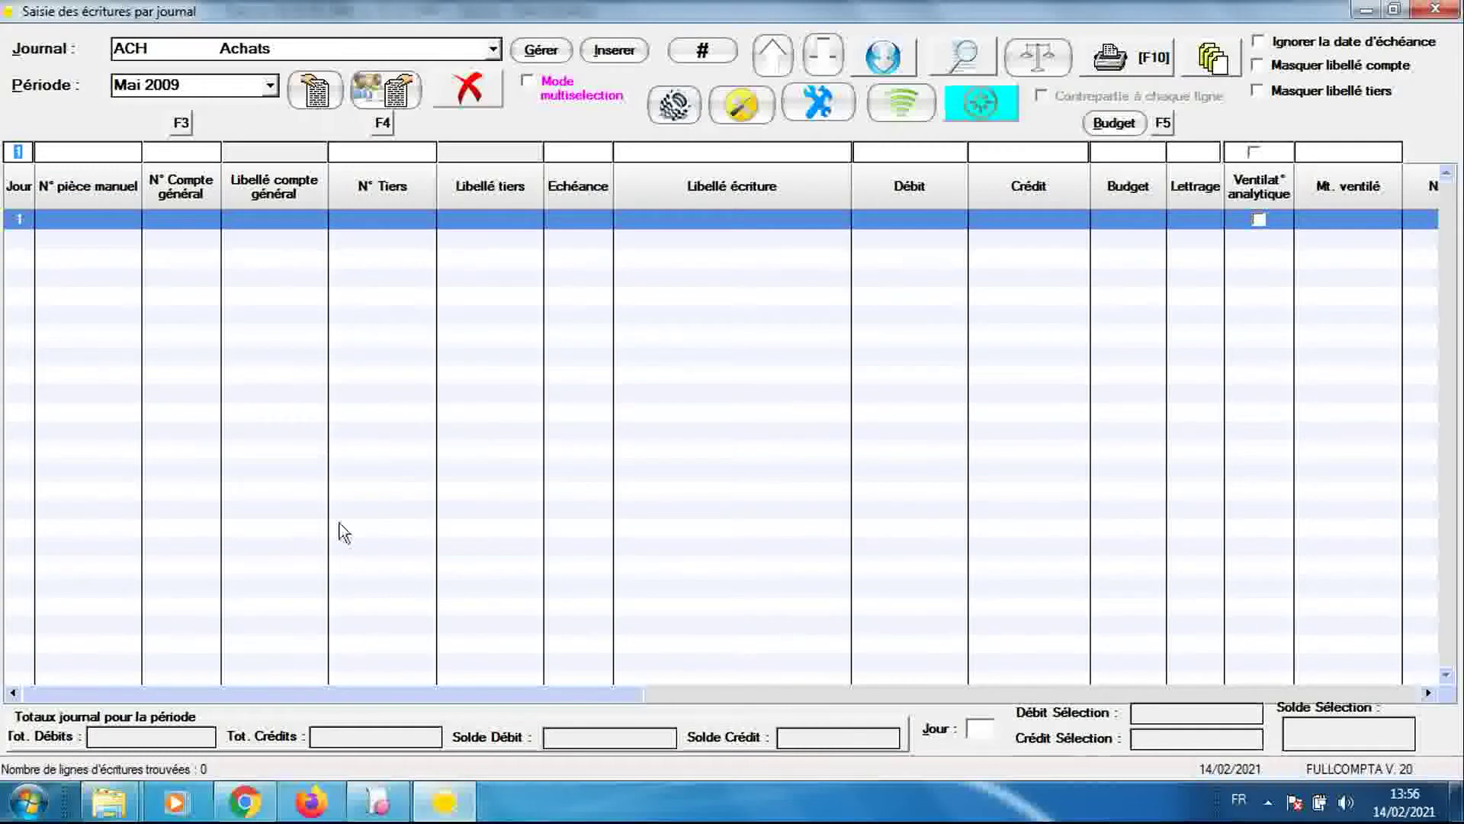
Switch to Sage 100 Comptabilité, look through the list of entry journals by period, and close it
click(379, 799)
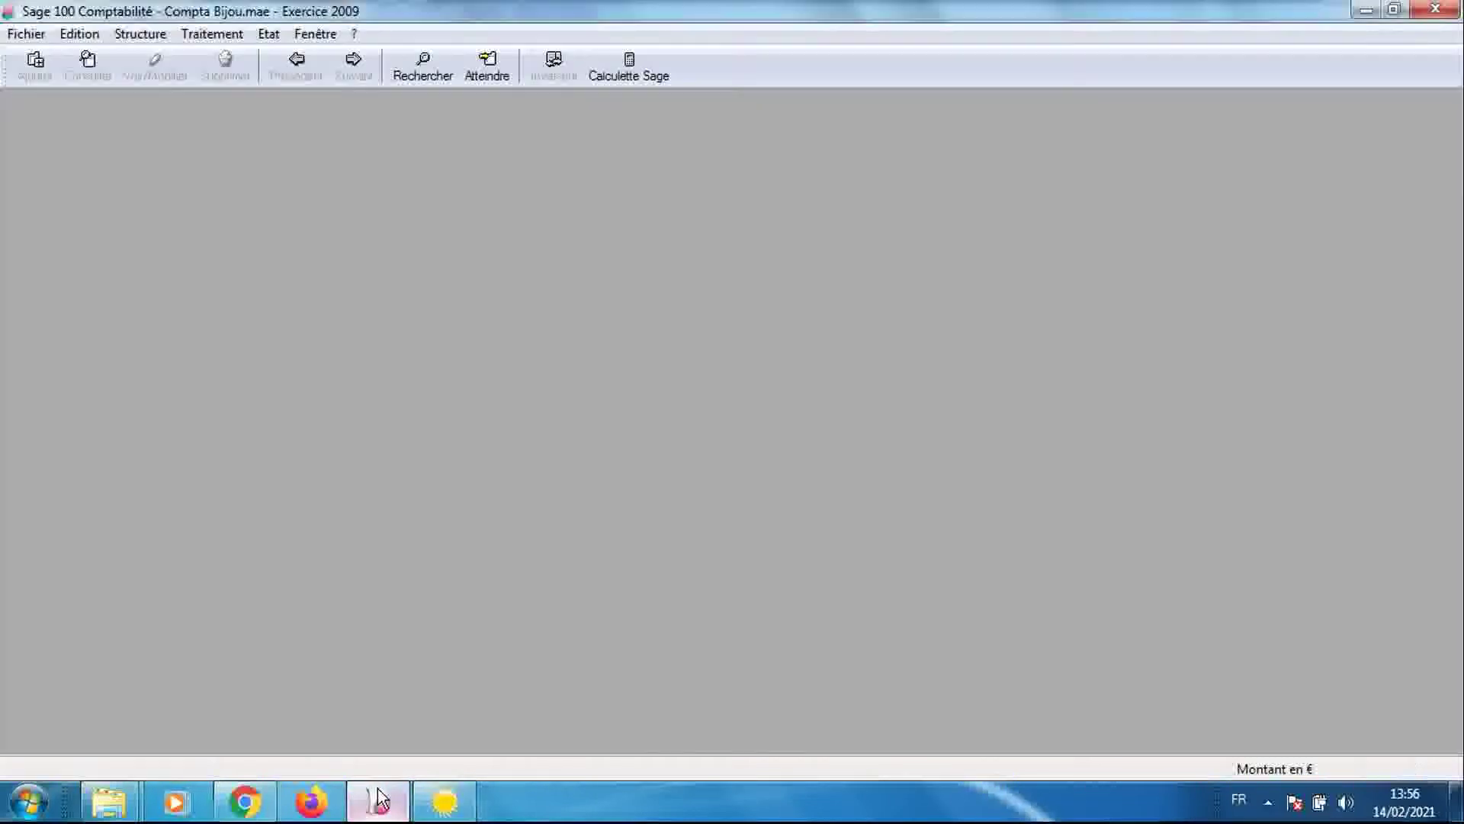
click(206, 35)
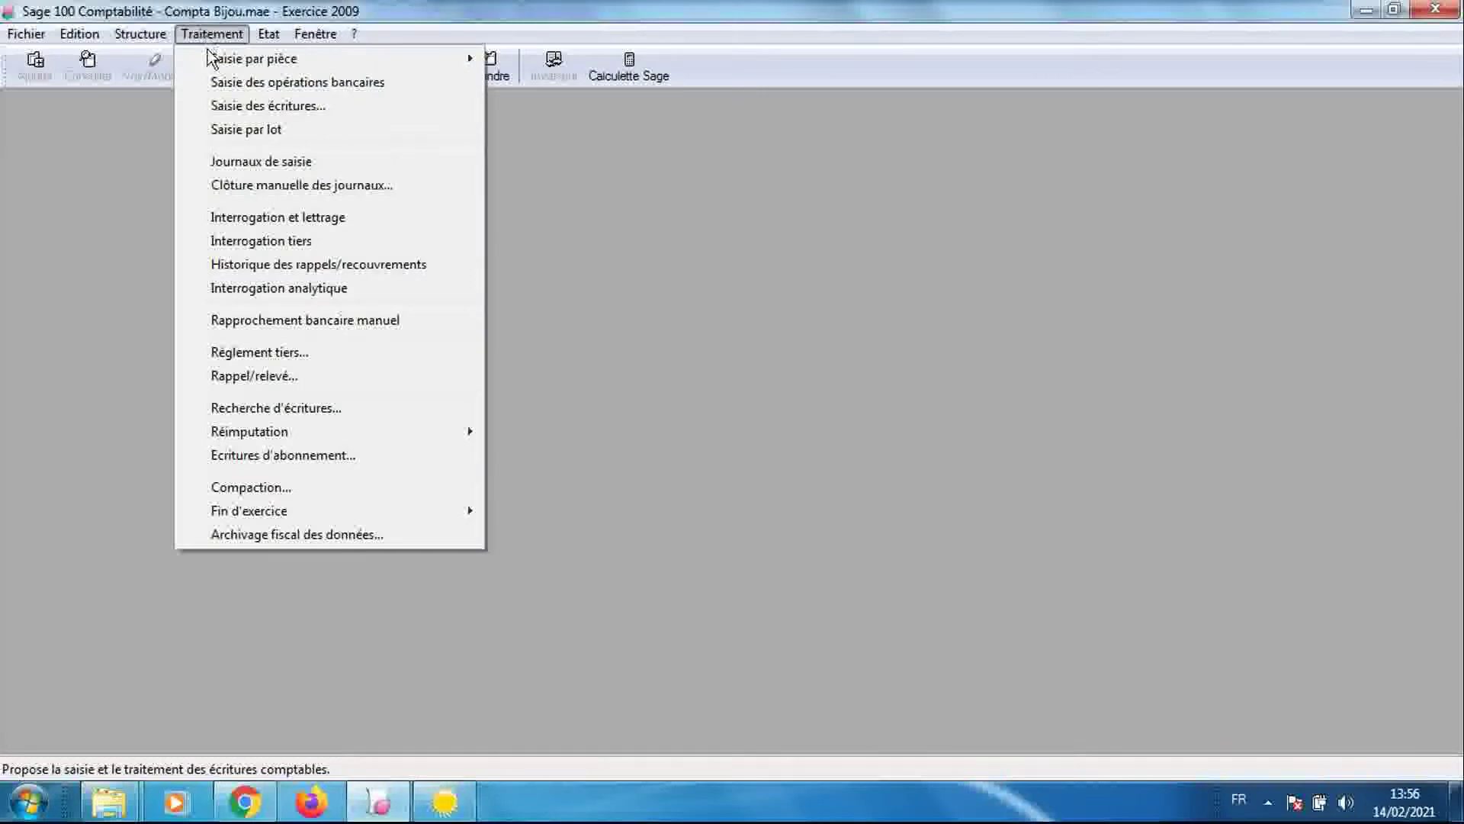
click(234, 164)
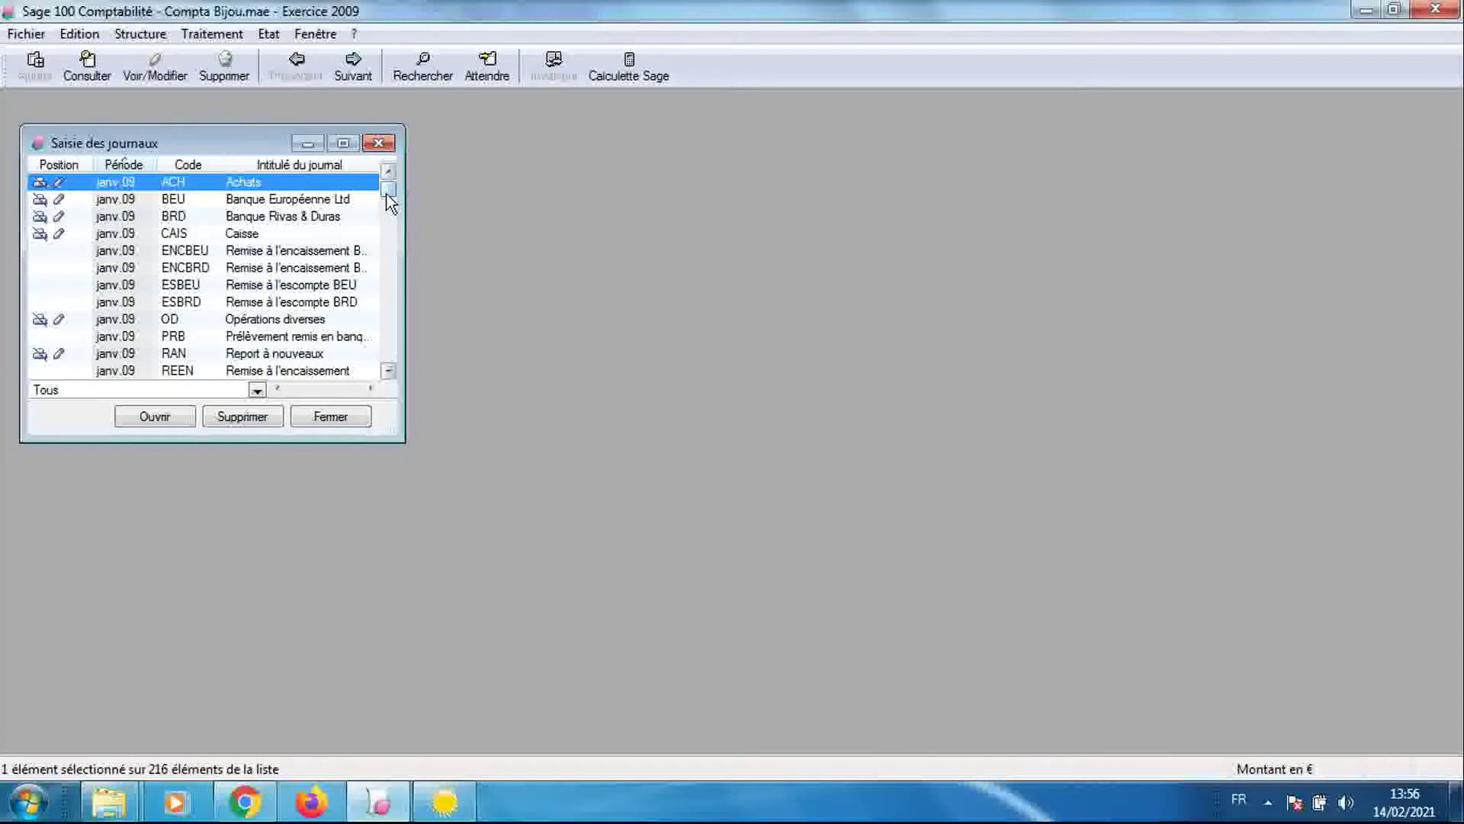
mouse_move(390, 202)
mouse_down()
mouse_move(400, 375)
mouse_move(395, 200)
mouse_up()
click(379, 142)
Open entry input for journal ACH, period janv.09, and maximize the journal window
click(212, 35)
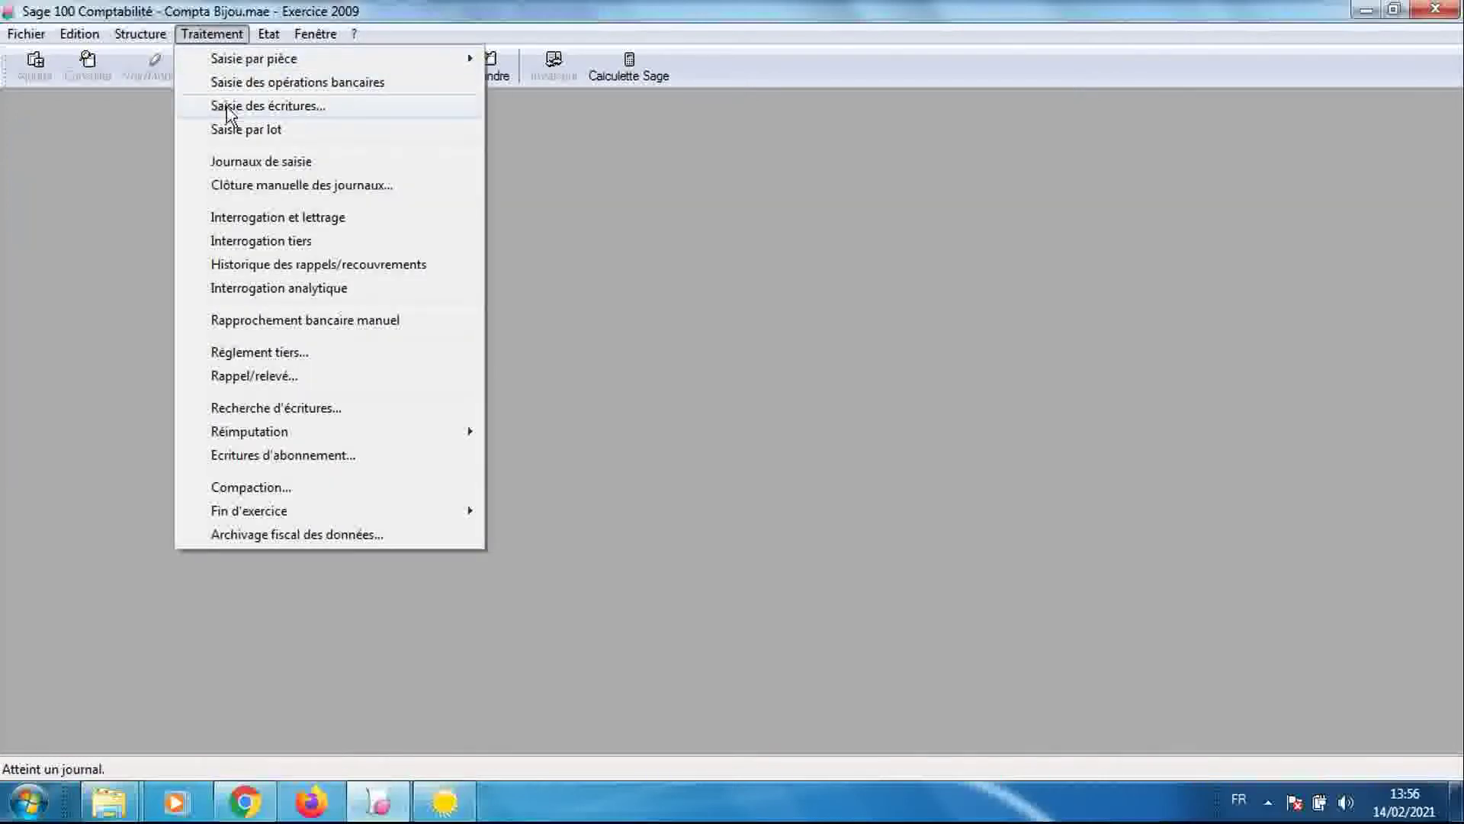
click(226, 107)
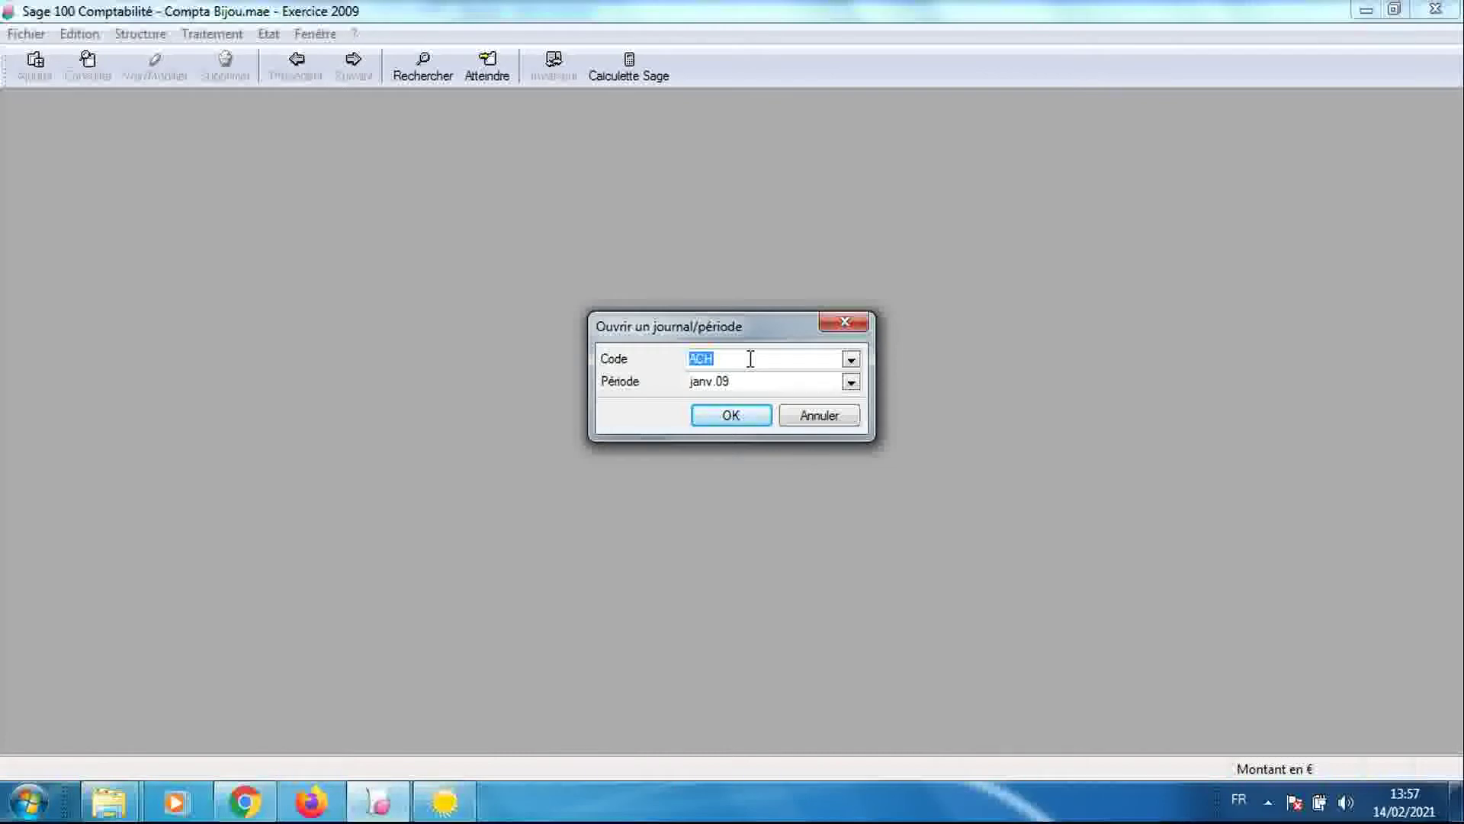
click(731, 423)
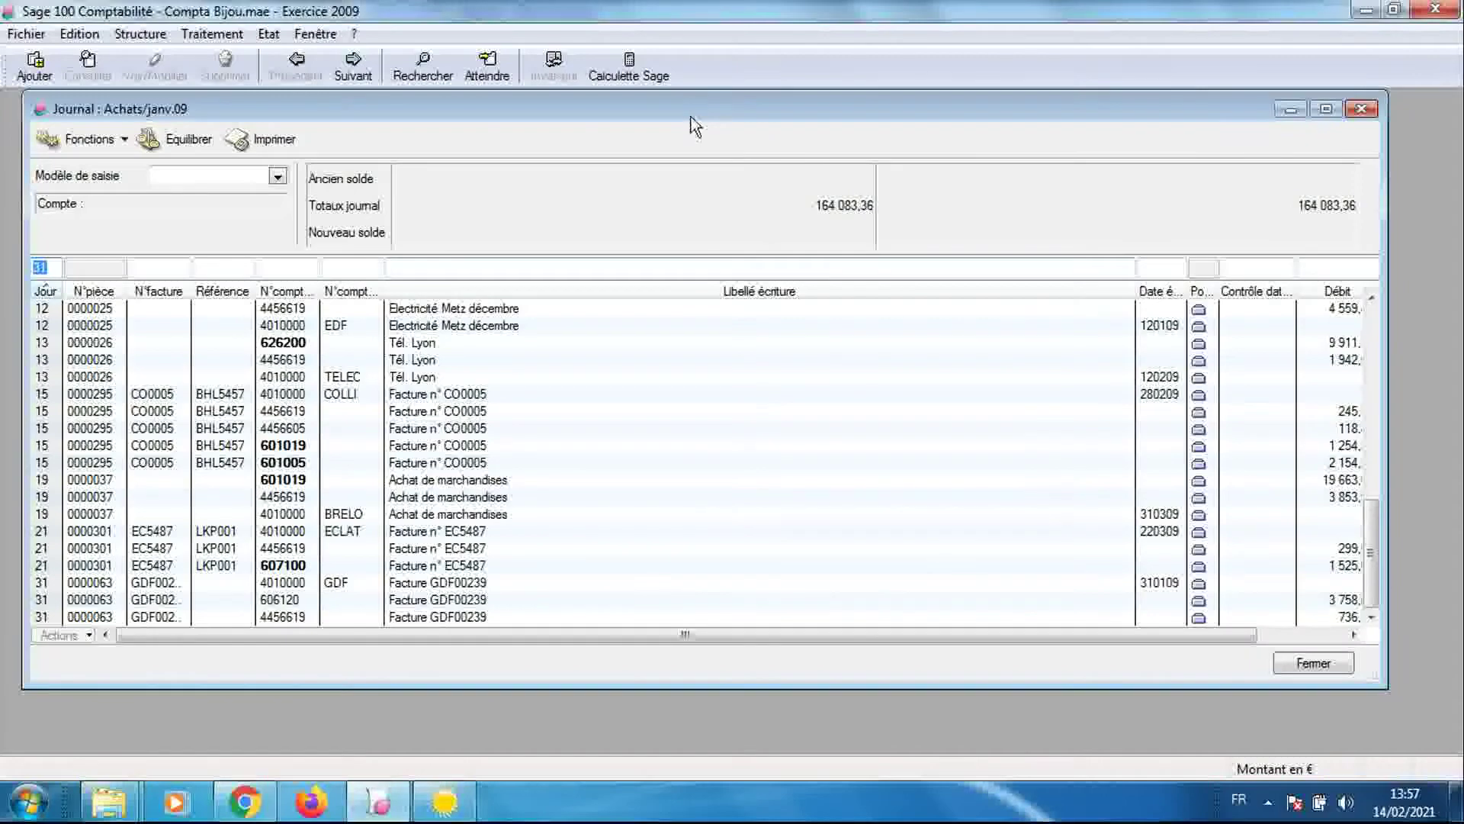
double_click(694, 111)
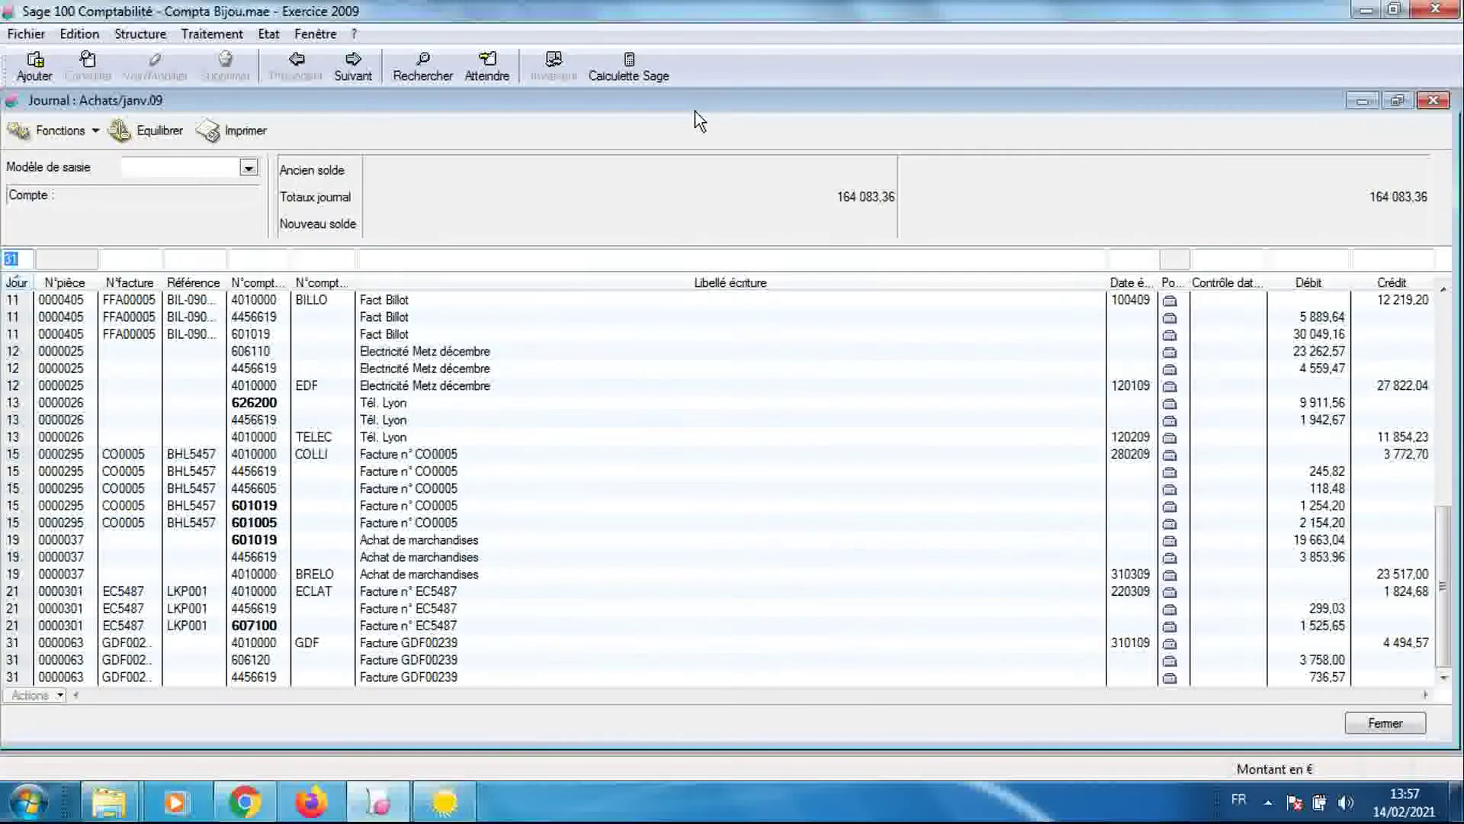
Switch to FULLCOMPTA and display the BEU Banque Européenne Ltd journal for Janvier 2009
click(447, 801)
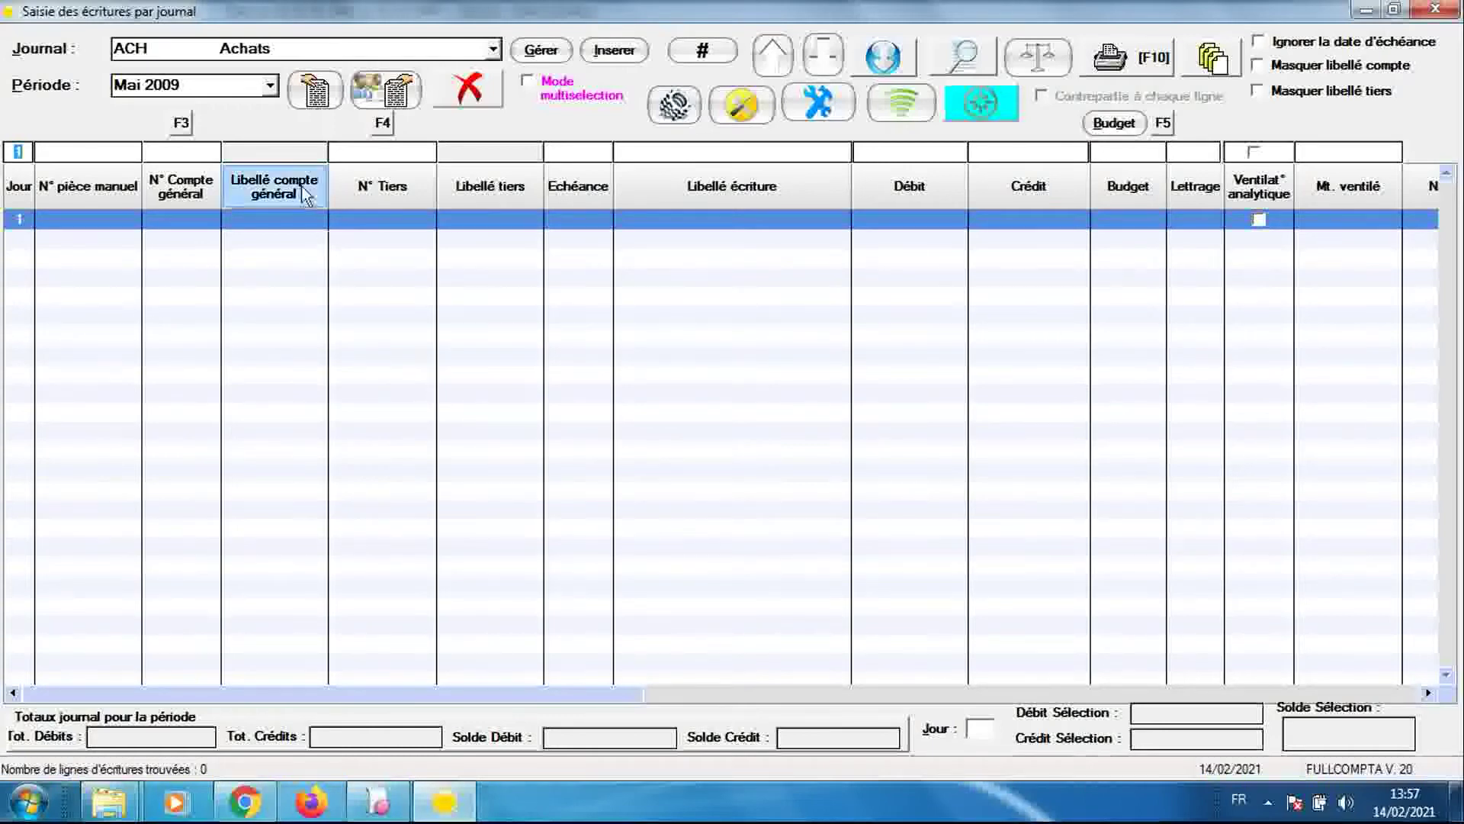
click(283, 52)
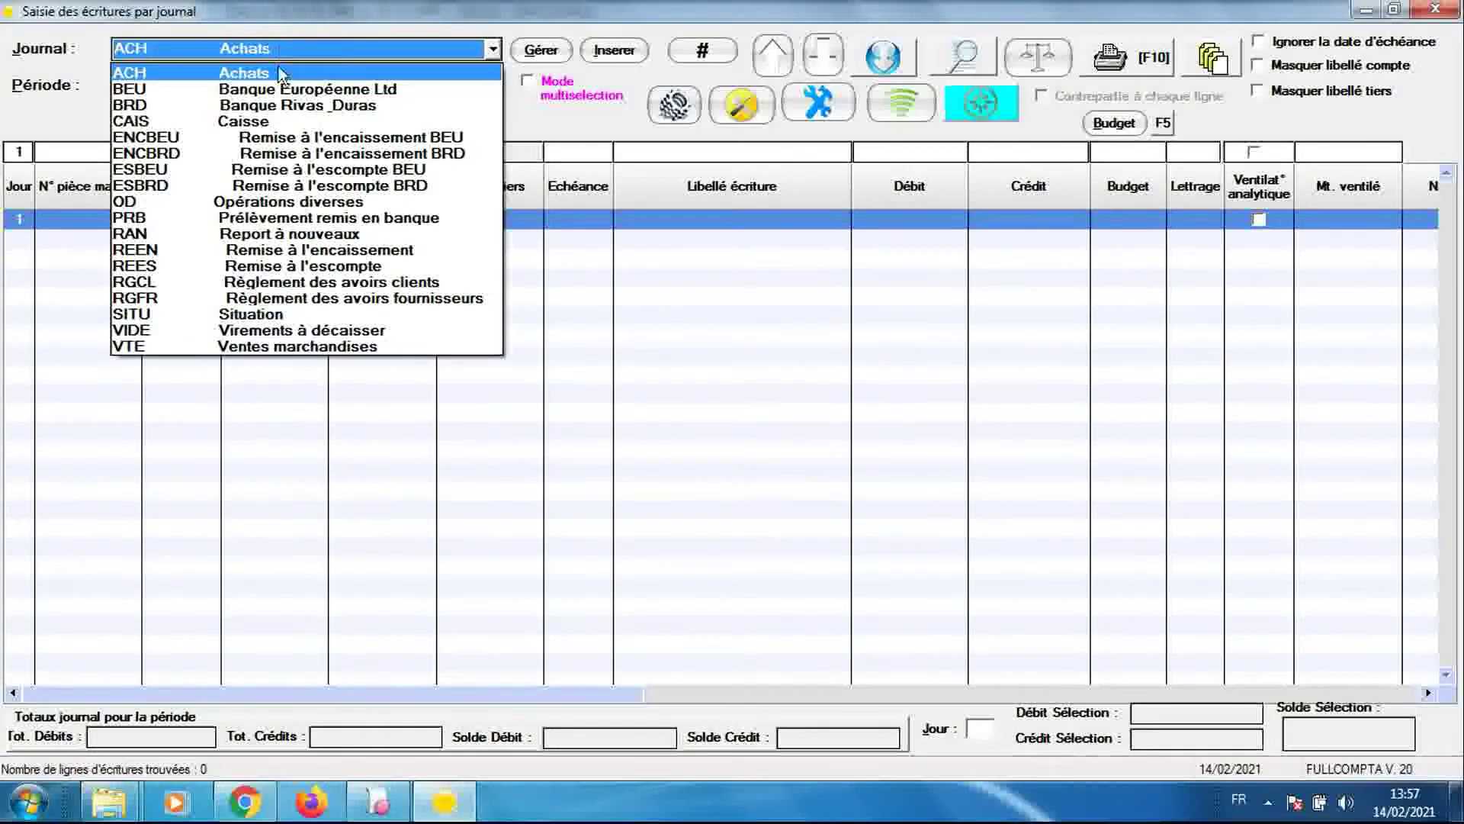
click(283, 90)
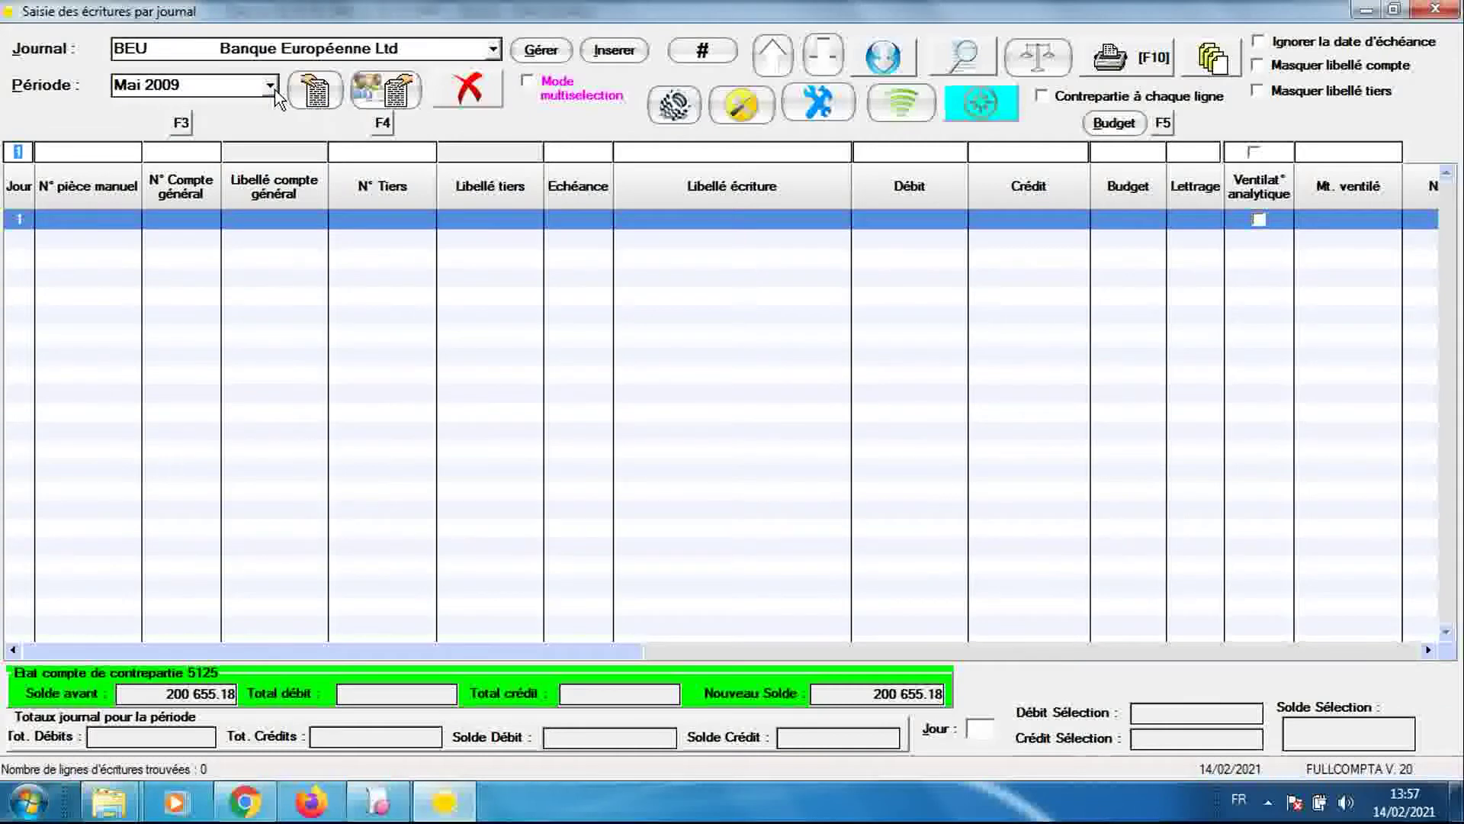
click(271, 86)
click(153, 170)
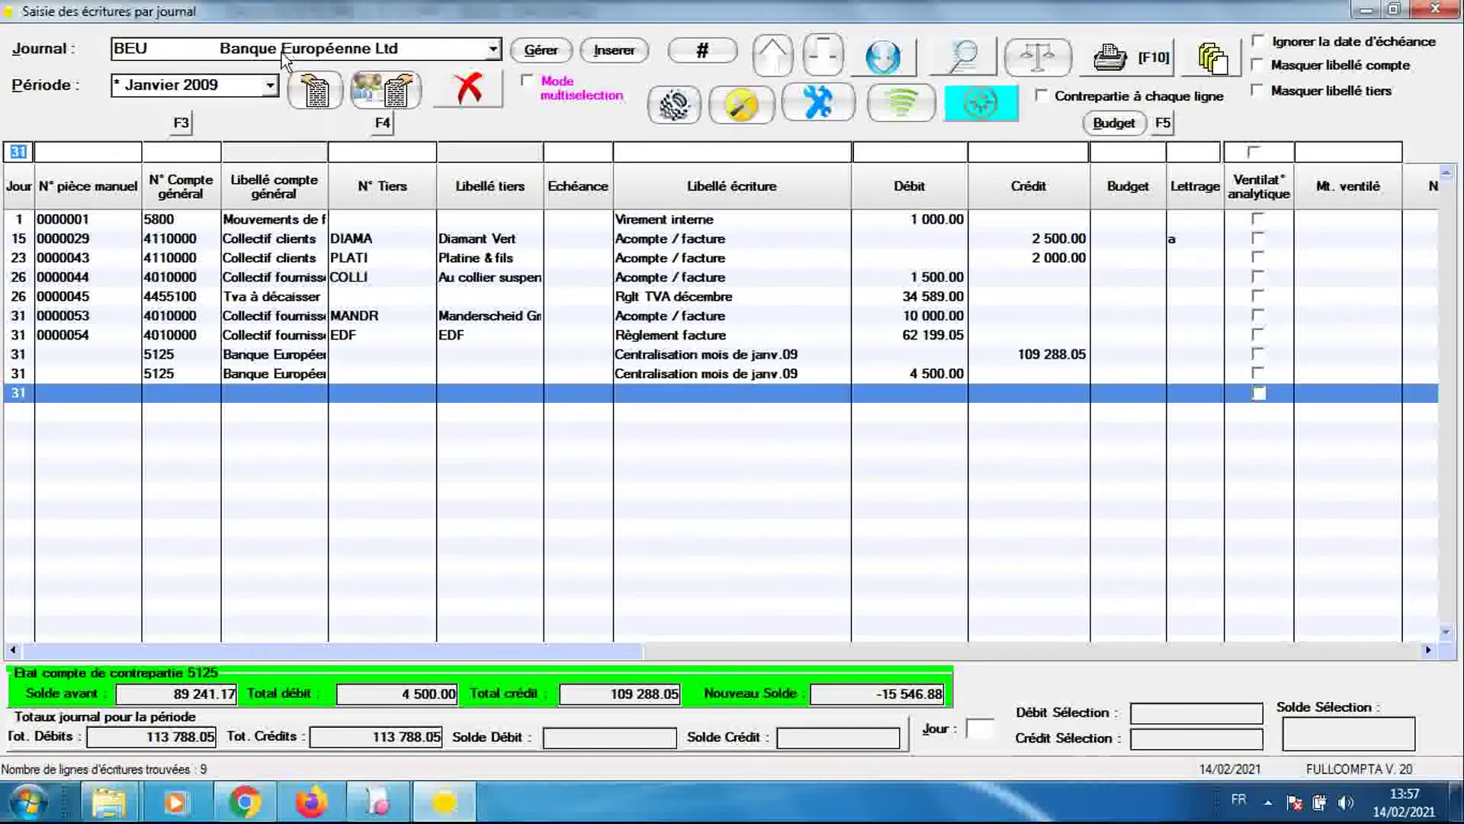
View the Banque Européenne Ltd journal's entries for Février 2009 and Mars 2009
click(270, 85)
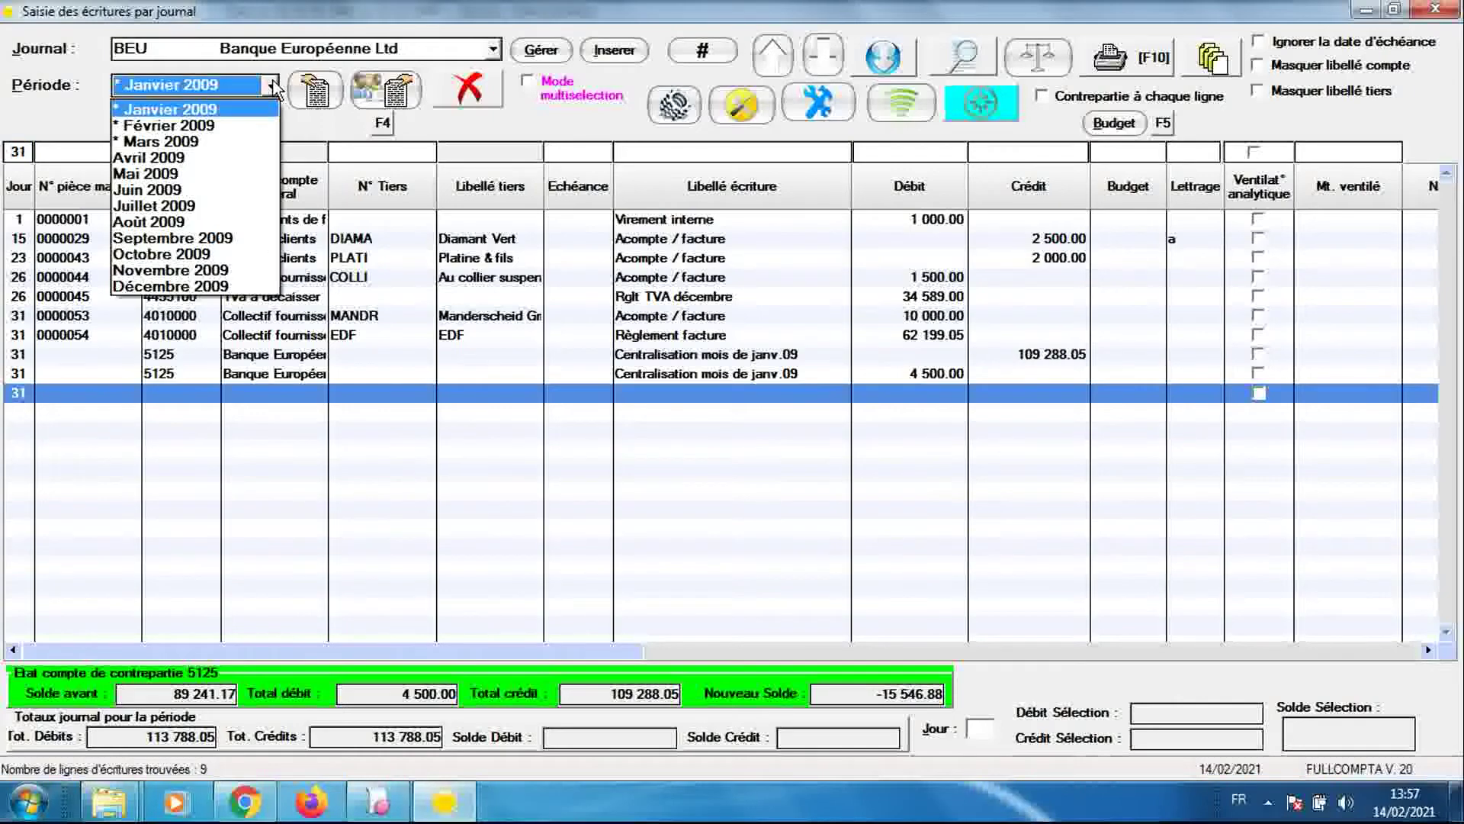
click(259, 126)
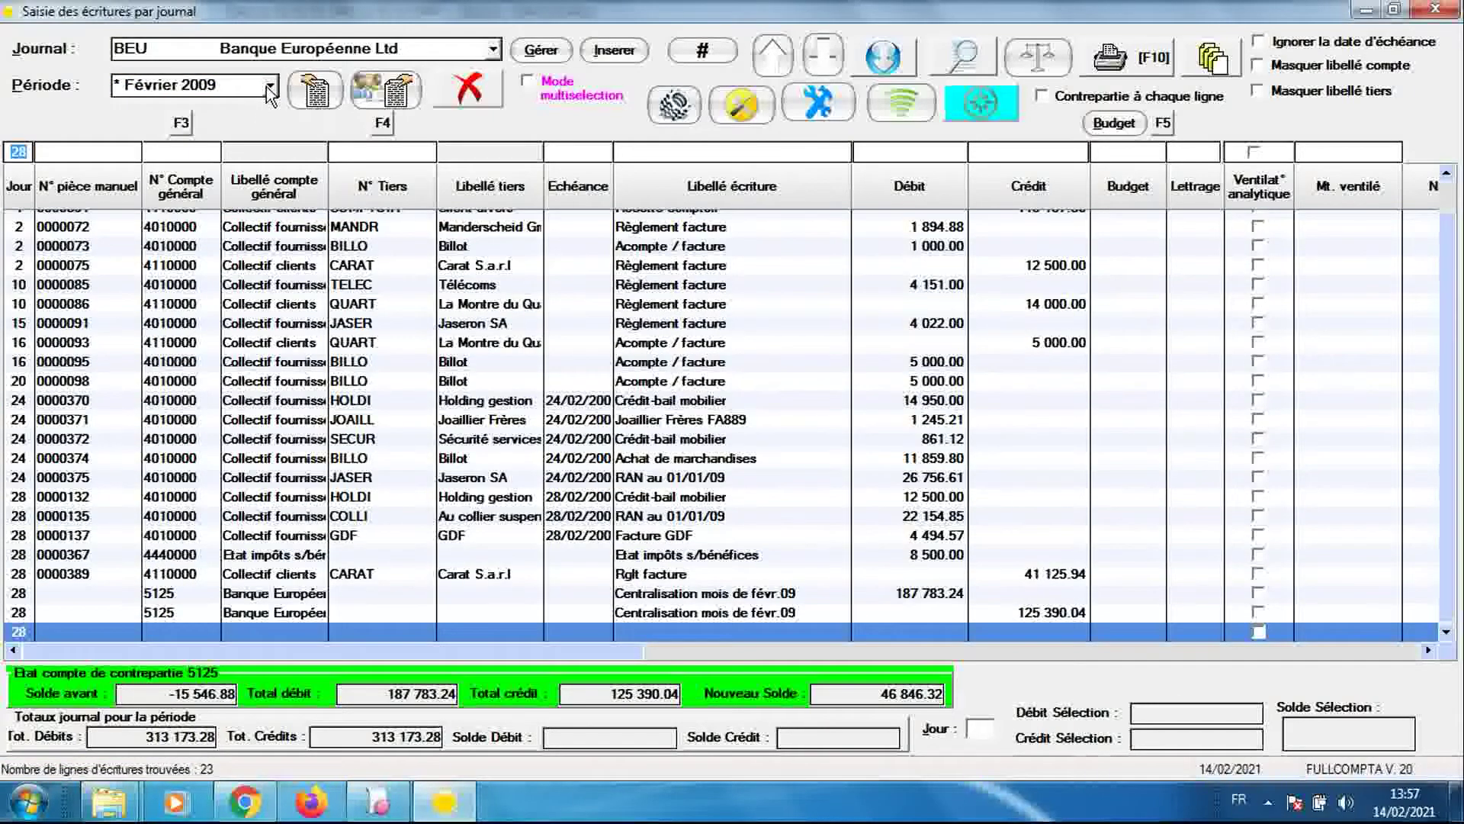
click(271, 92)
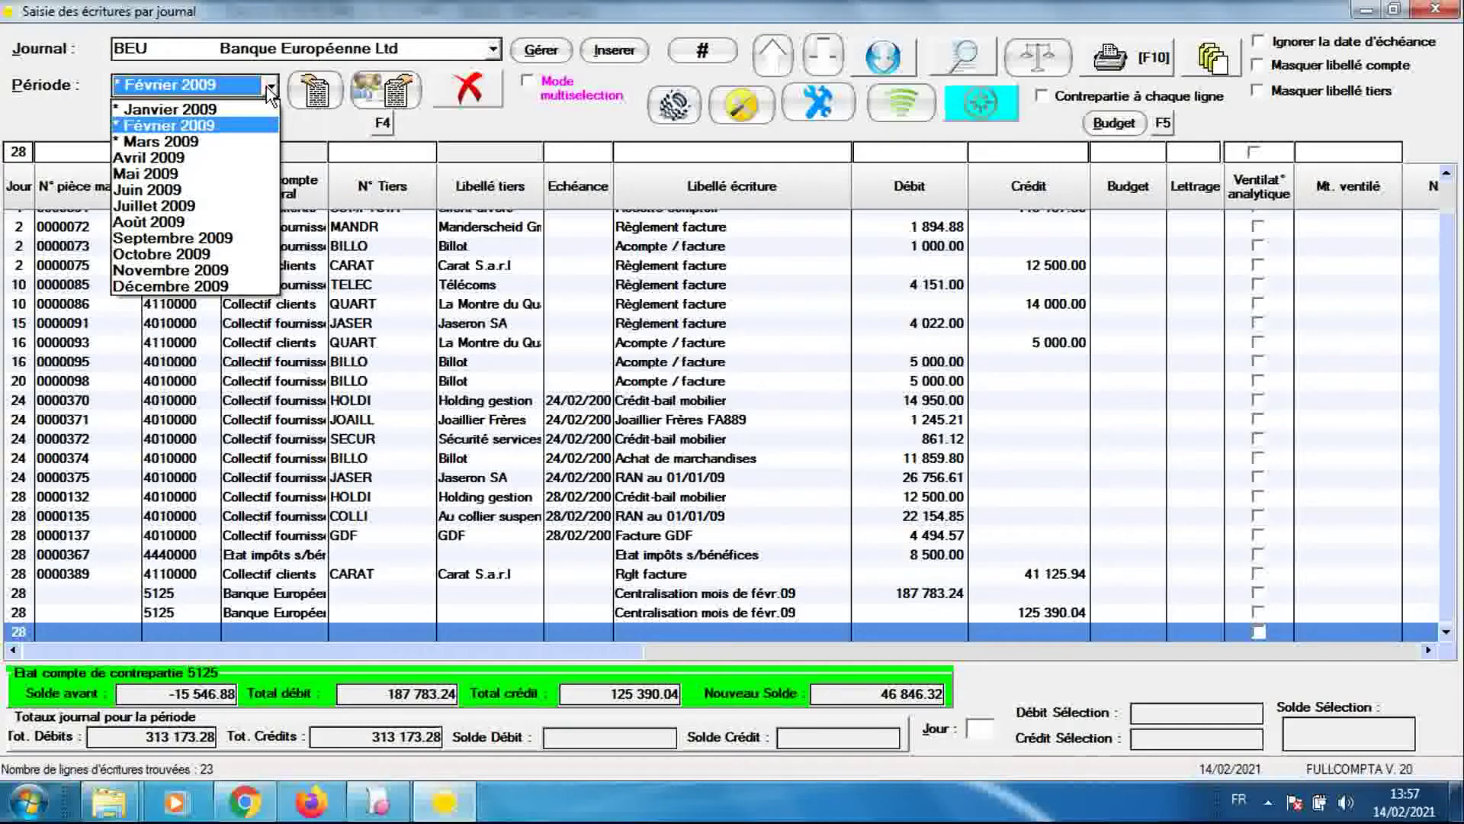
click(252, 141)
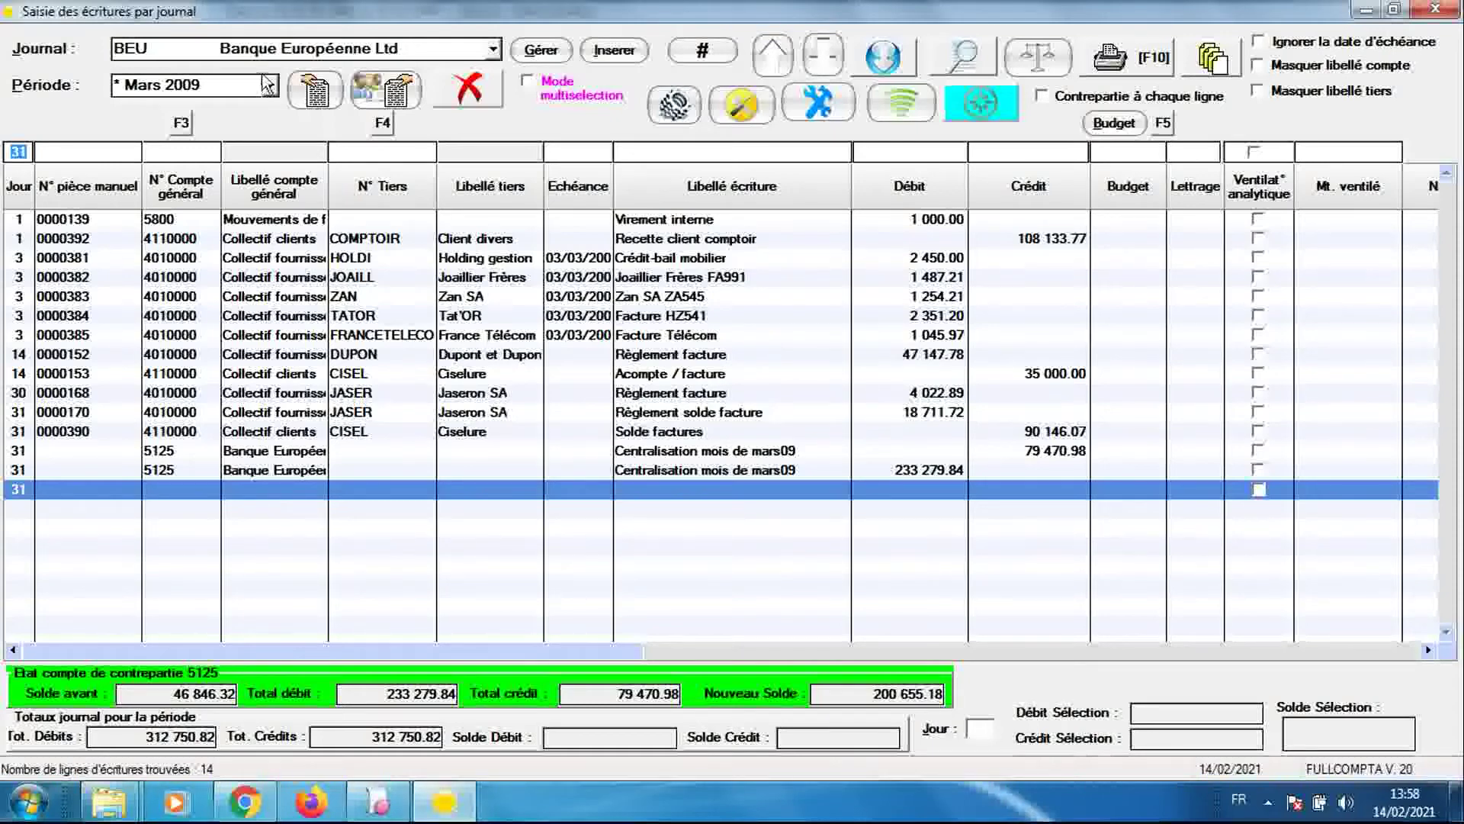
Display the ACH Achats journal for Janvier 2009 and select the Loyer MAGASIN line on account 613500
click(268, 51)
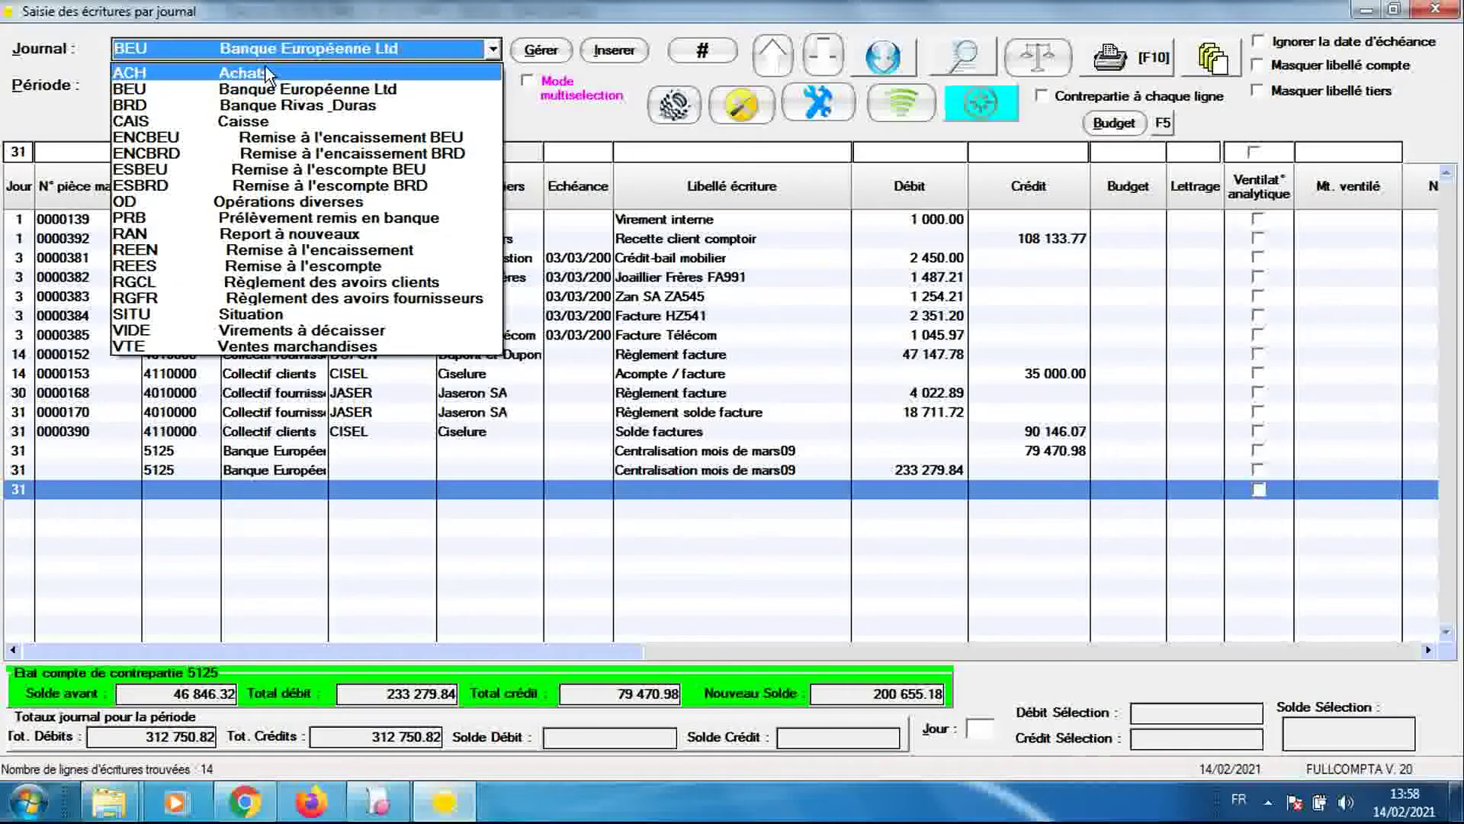
click(267, 73)
click(263, 90)
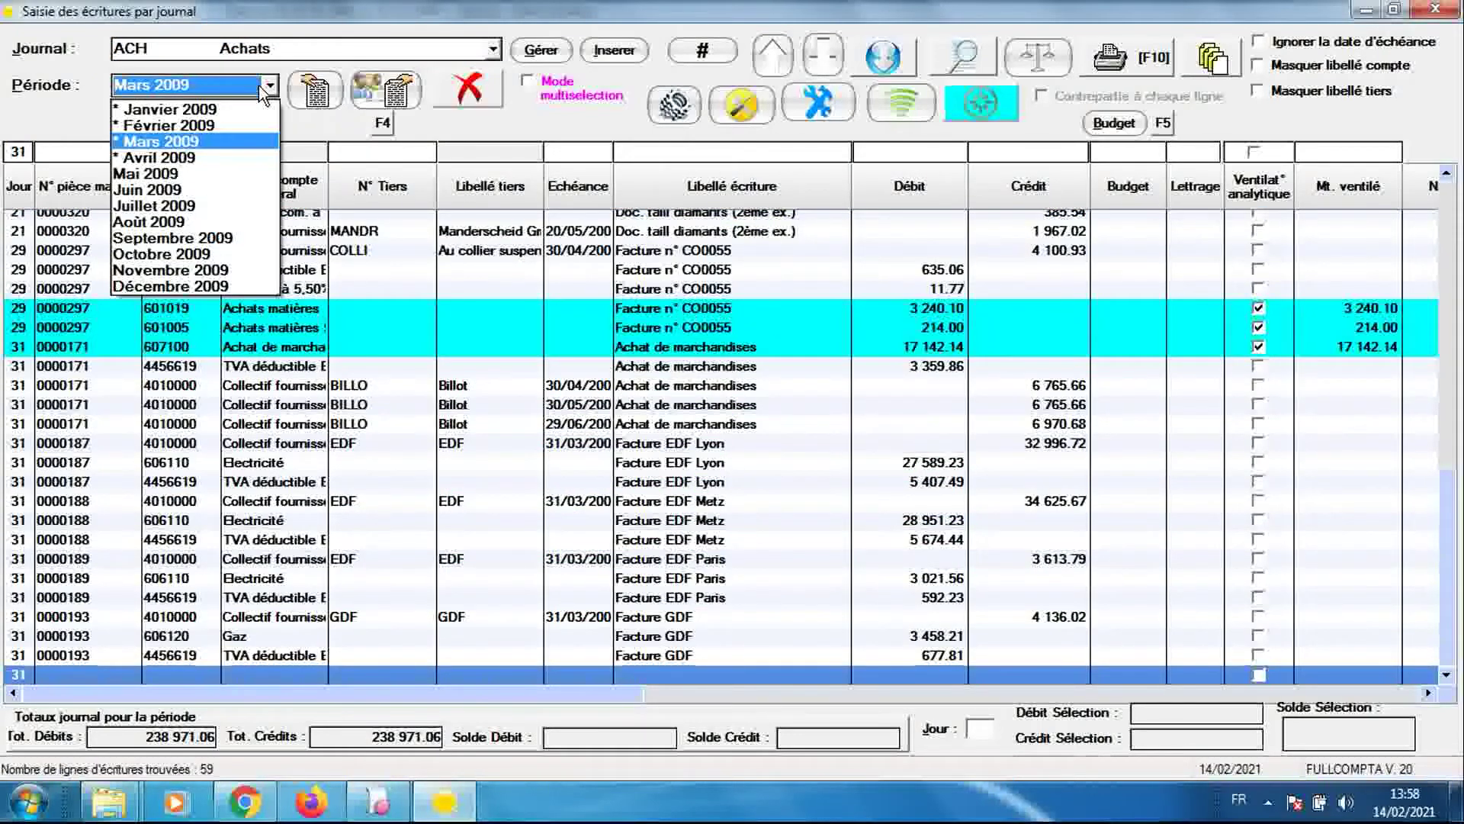
click(228, 107)
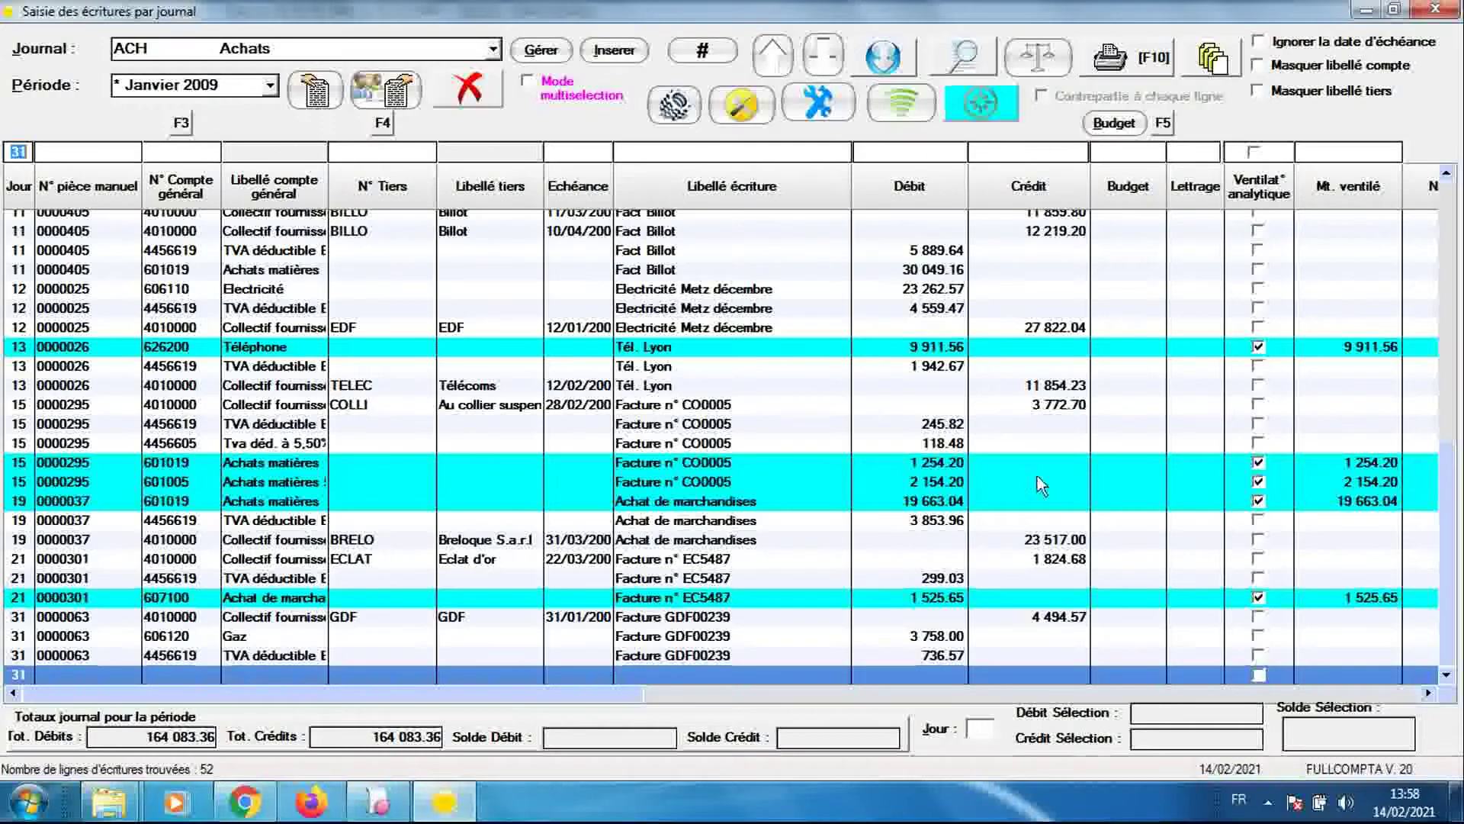
drag(1457, 477, 1455, 202)
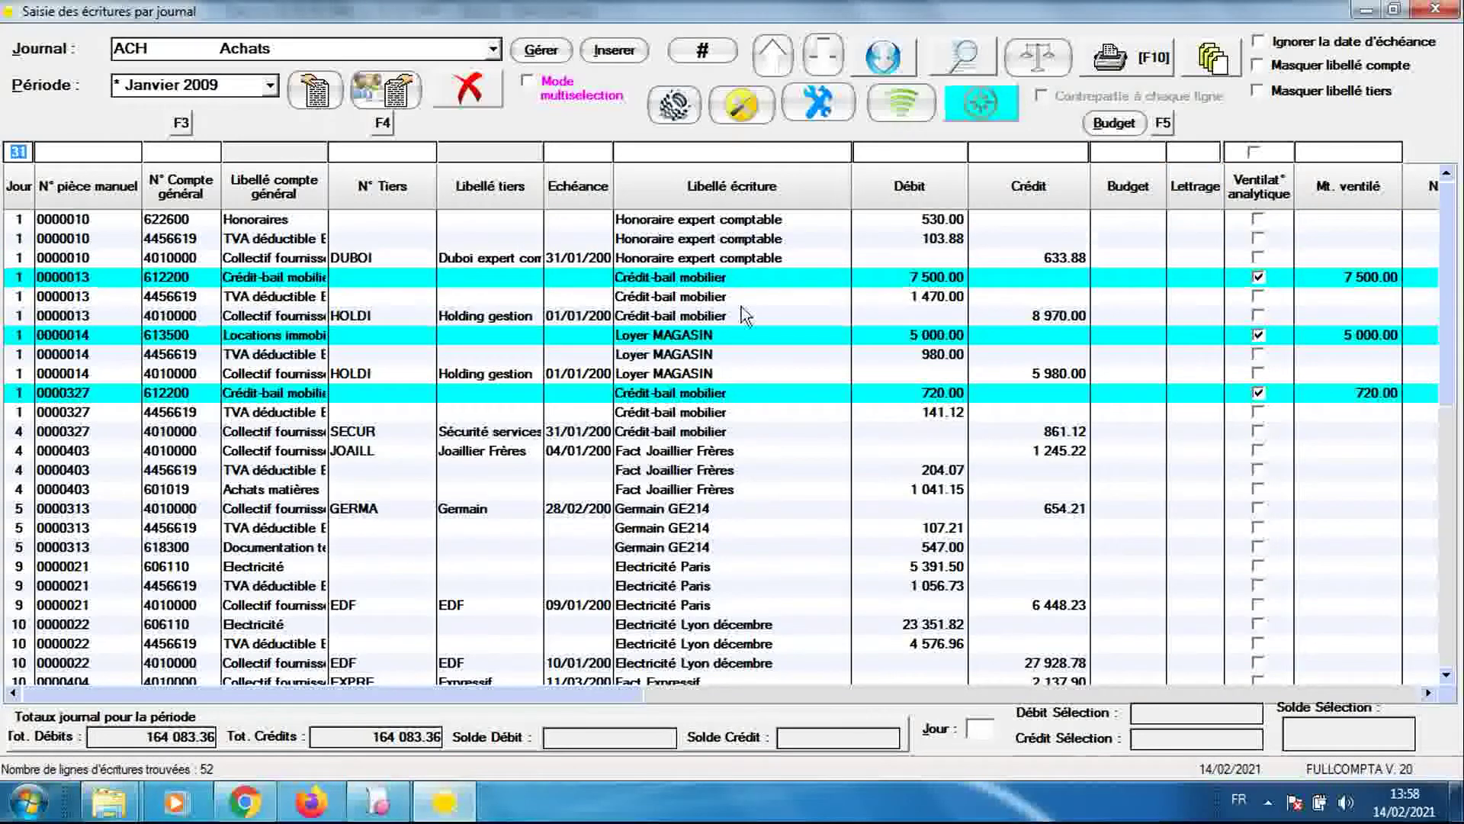
click(261, 340)
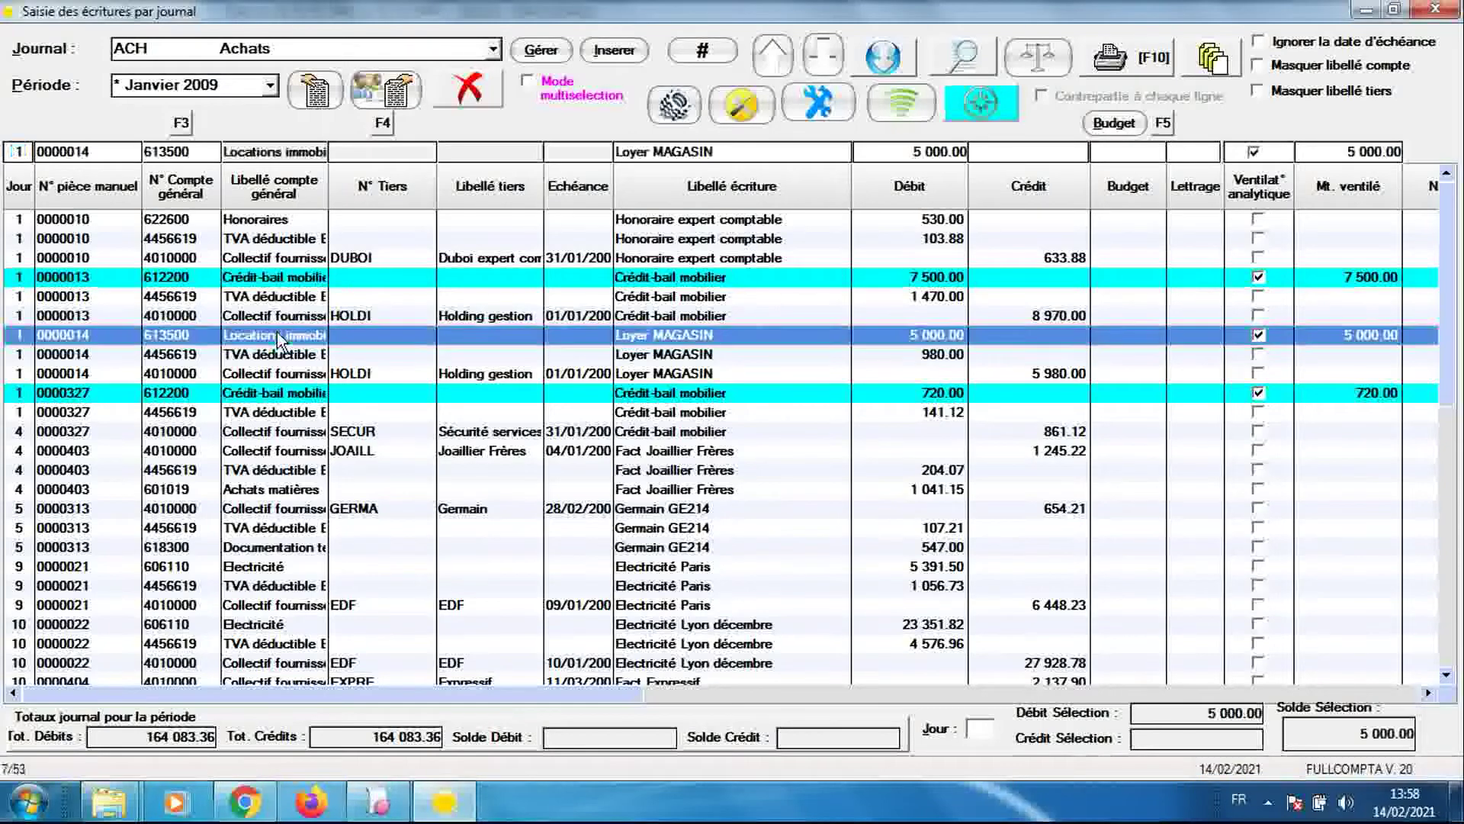
Check the Sage Achats journal, return to FULLCOMPTA, and widen the Libellé compte général, Echéance and Libellé tiers columns to show their full contents
click(376, 798)
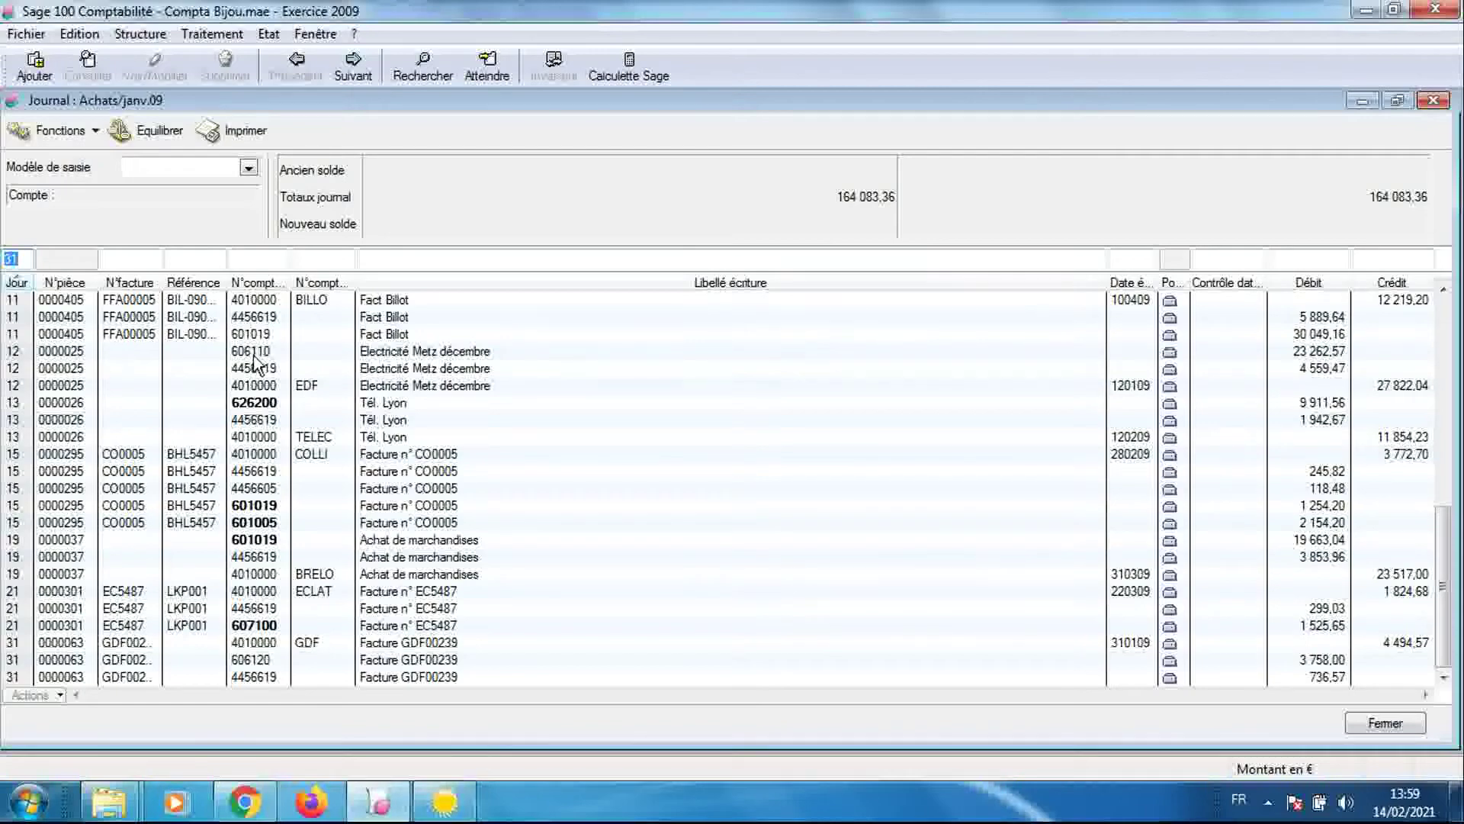
click(444, 801)
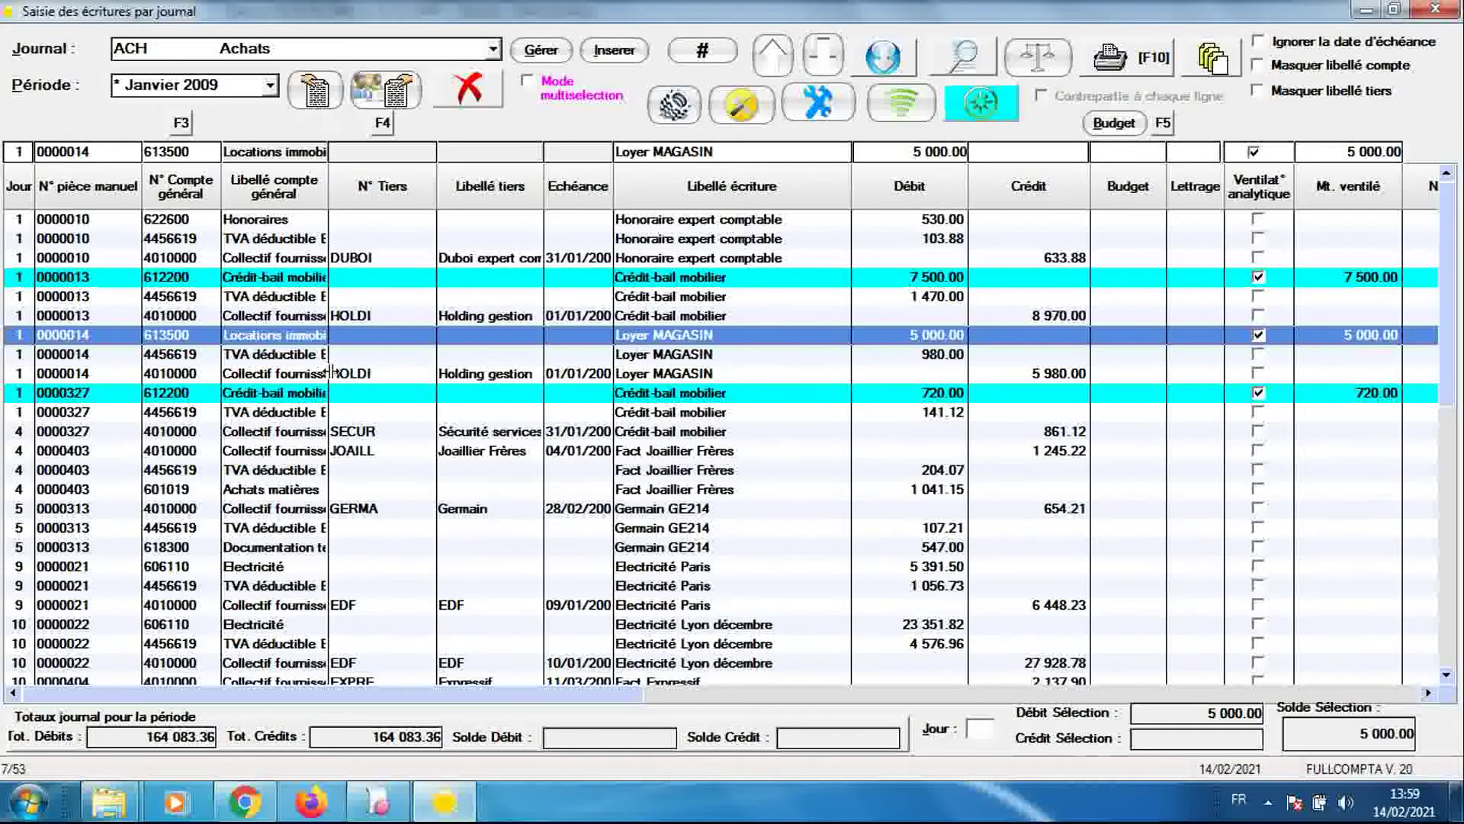
drag(329, 372, 409, 355)
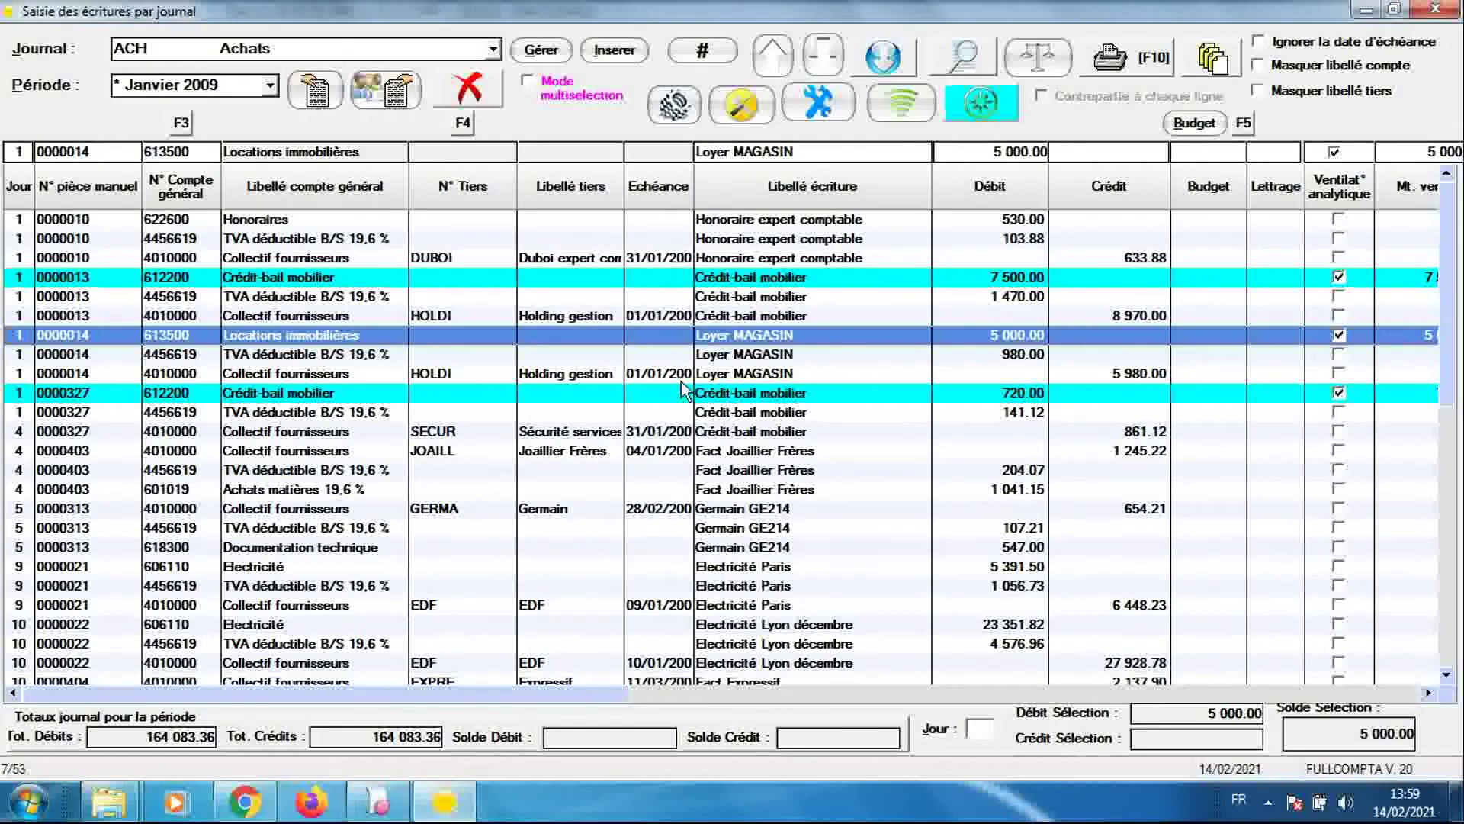
drag(693, 373, 715, 373)
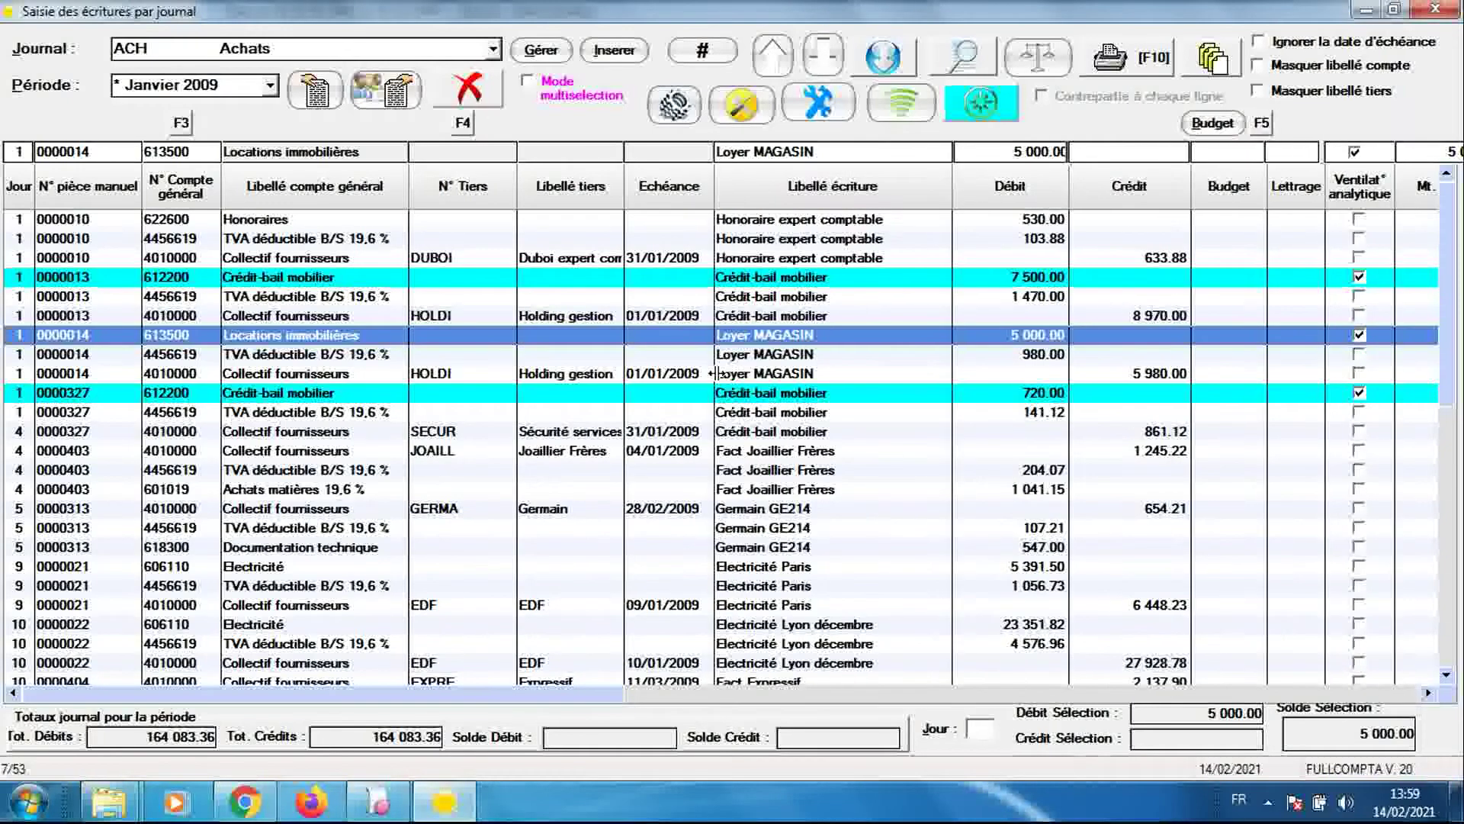
drag(625, 398, 685, 389)
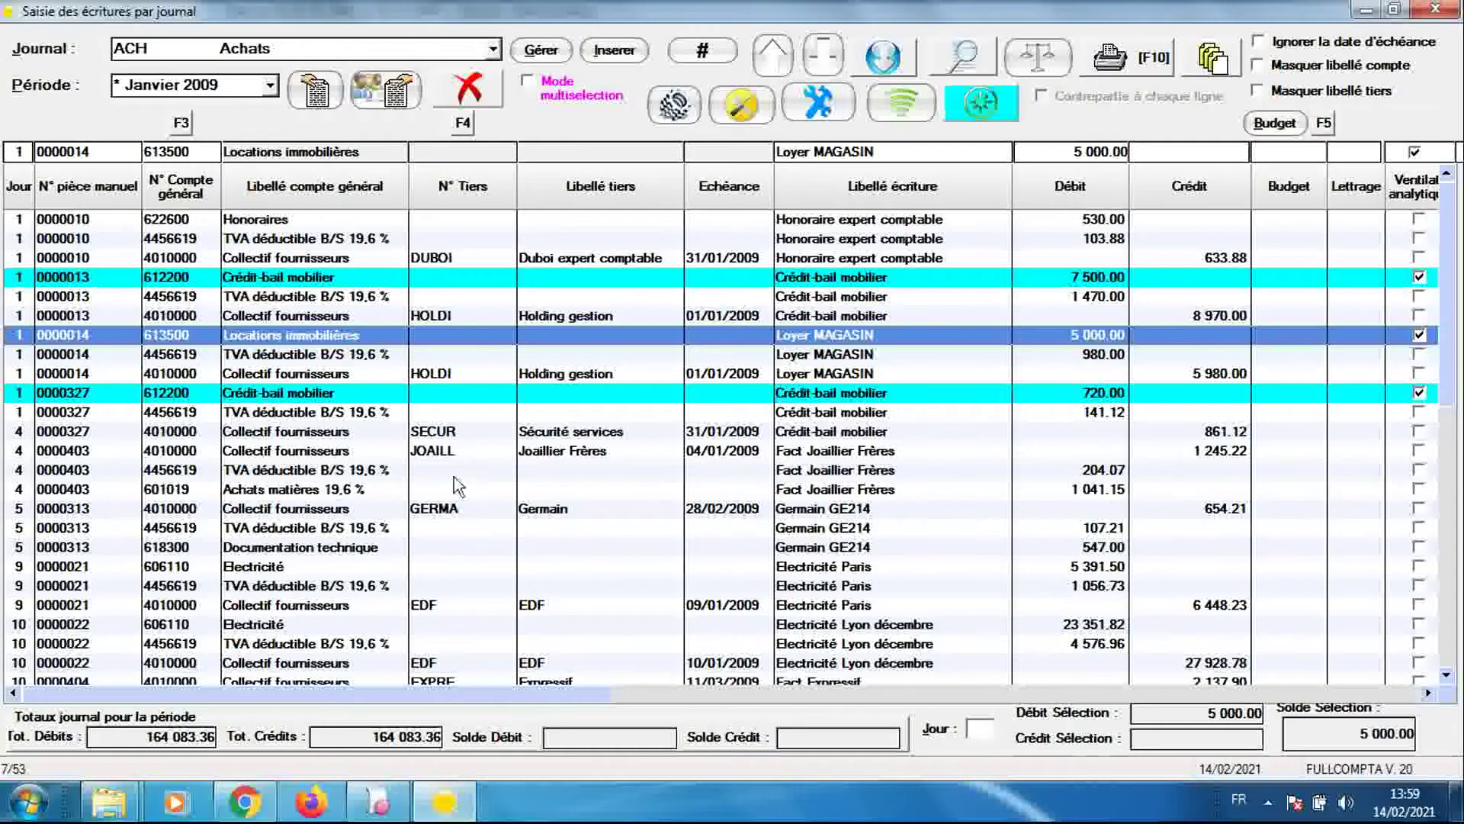
Switch to Sage 100 Comptabilité and select the Fact Billot line on account 601019 in the Achats janv.09 journal
click(377, 800)
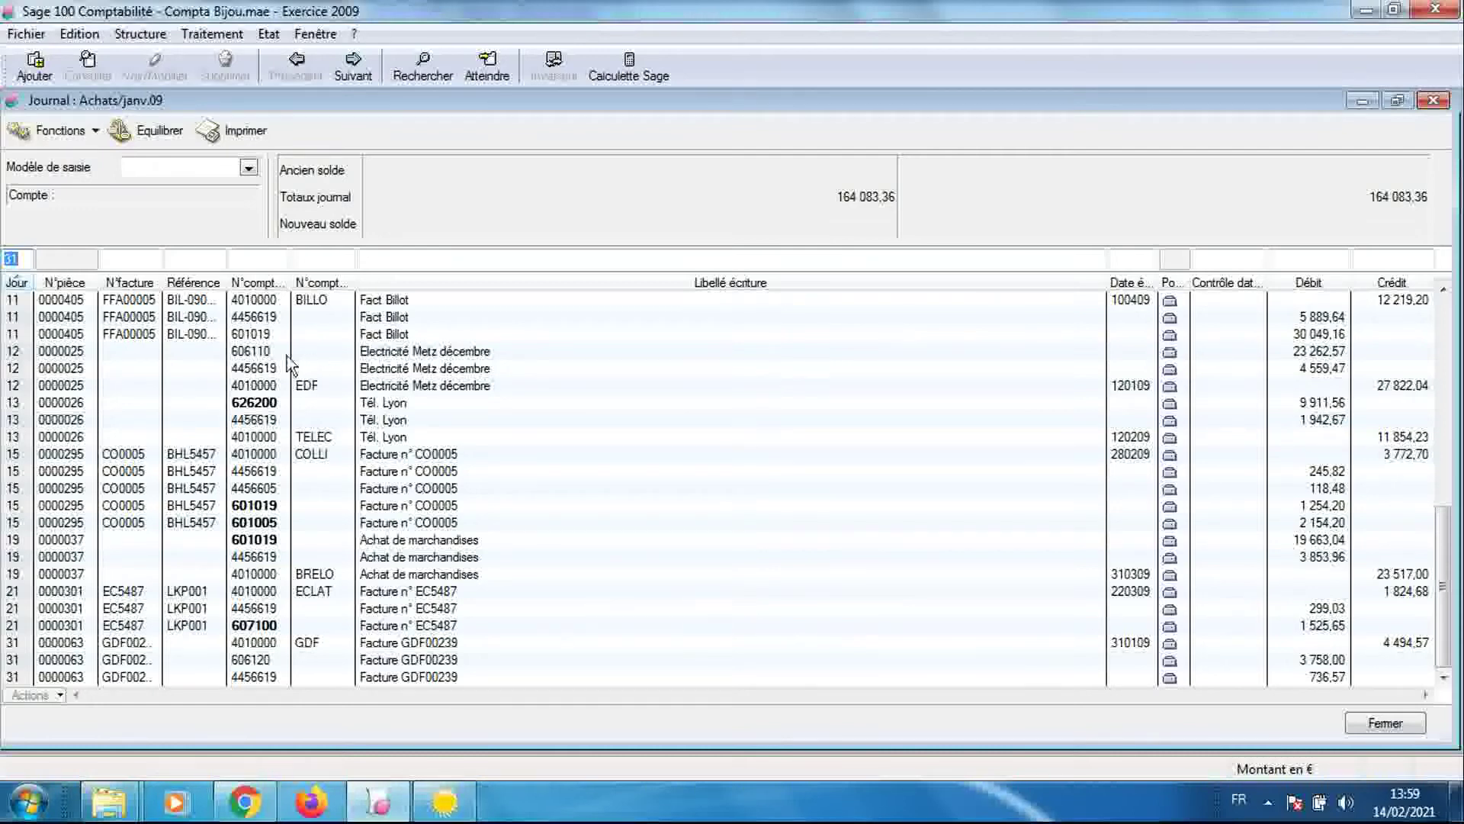
click(272, 340)
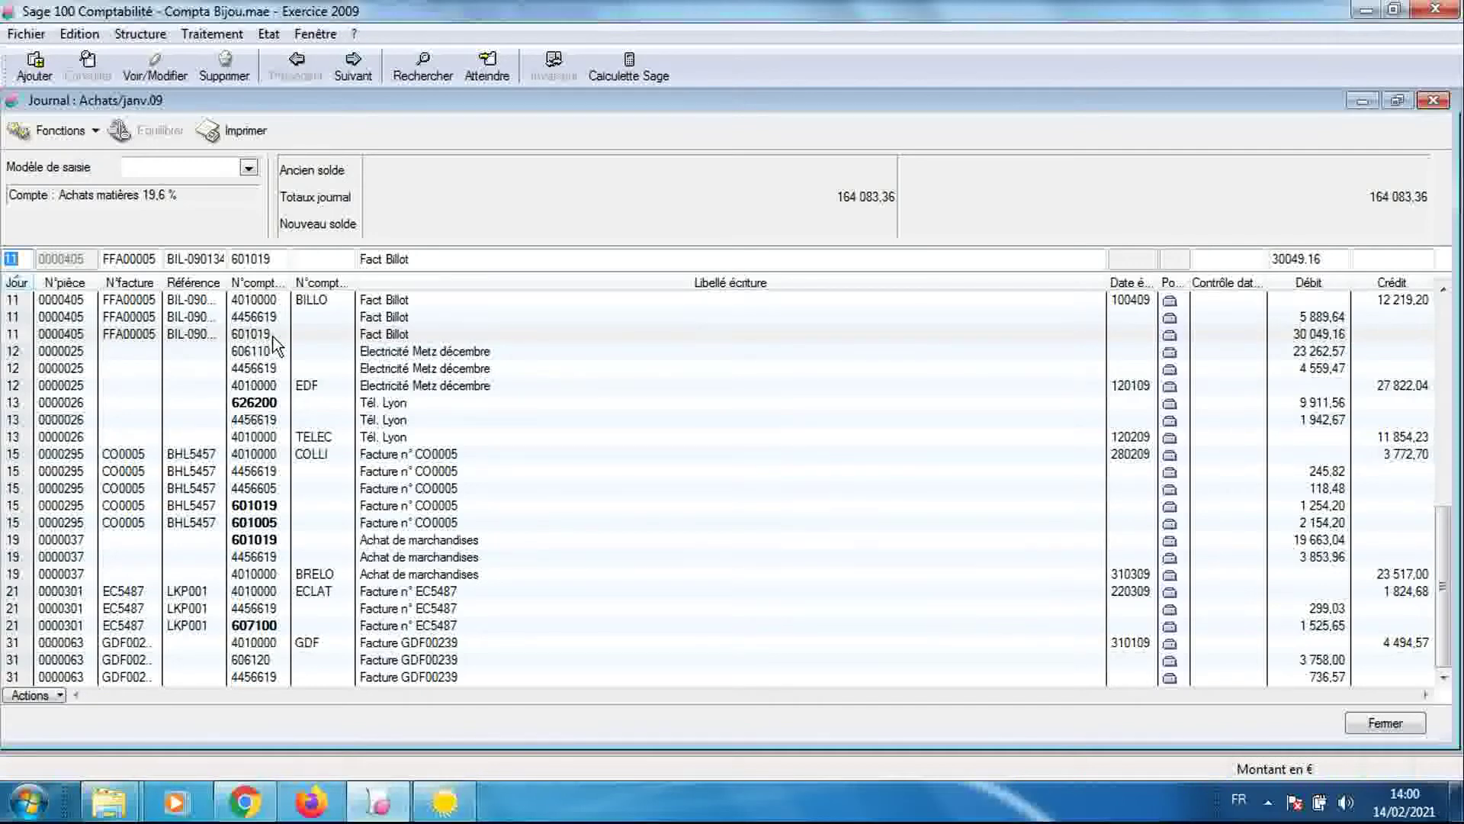
Select the COLLI supplier line of Facture n° CO0005 on account 4010000 in the Achats janv.09 journal
click(273, 338)
click(273, 338)
click(327, 456)
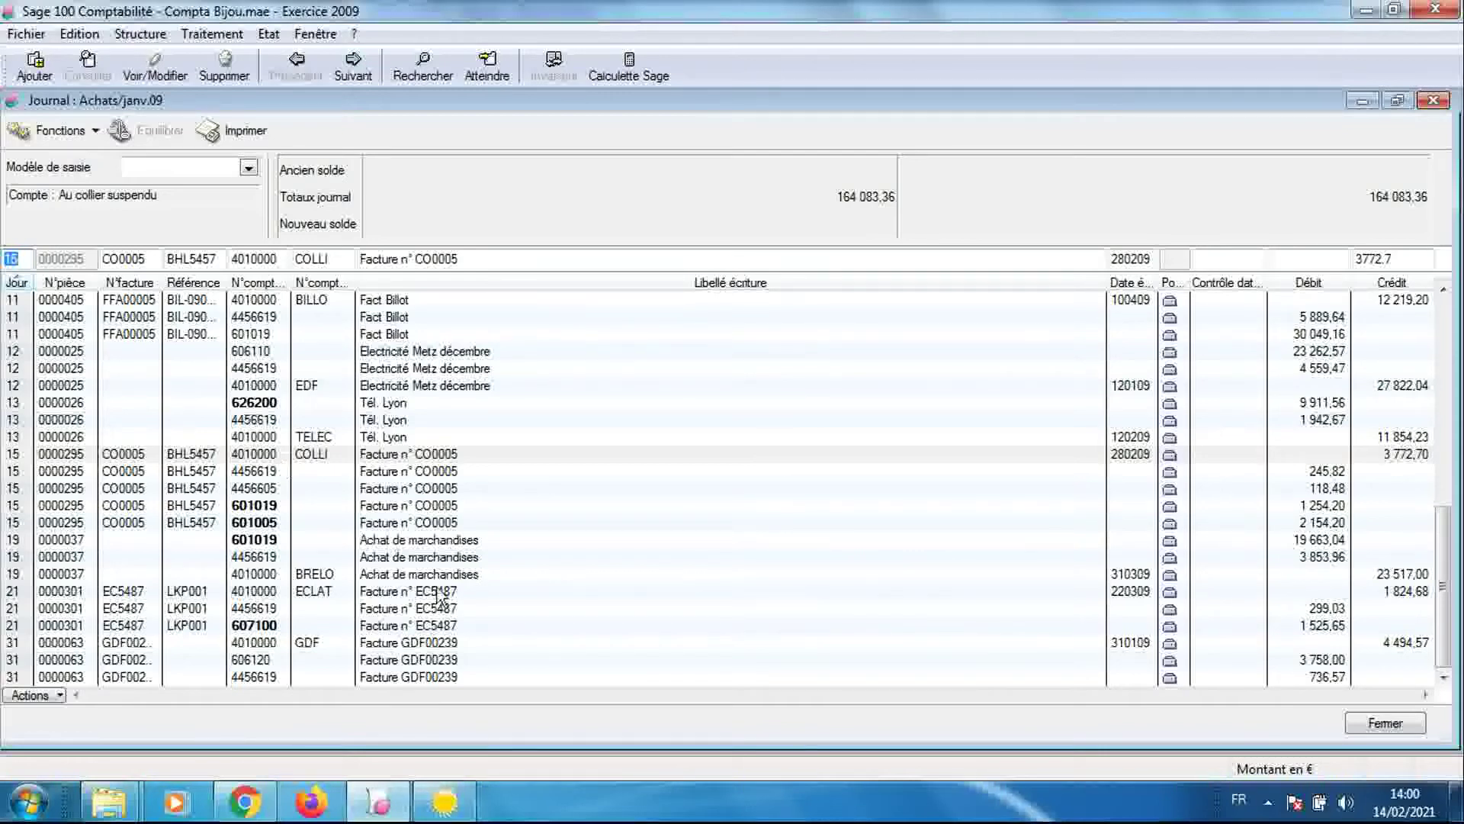
Switch to FULLCOMPTA, and hide and show again the Libellé compte général and Libellé tiers columns one after the other
click(445, 801)
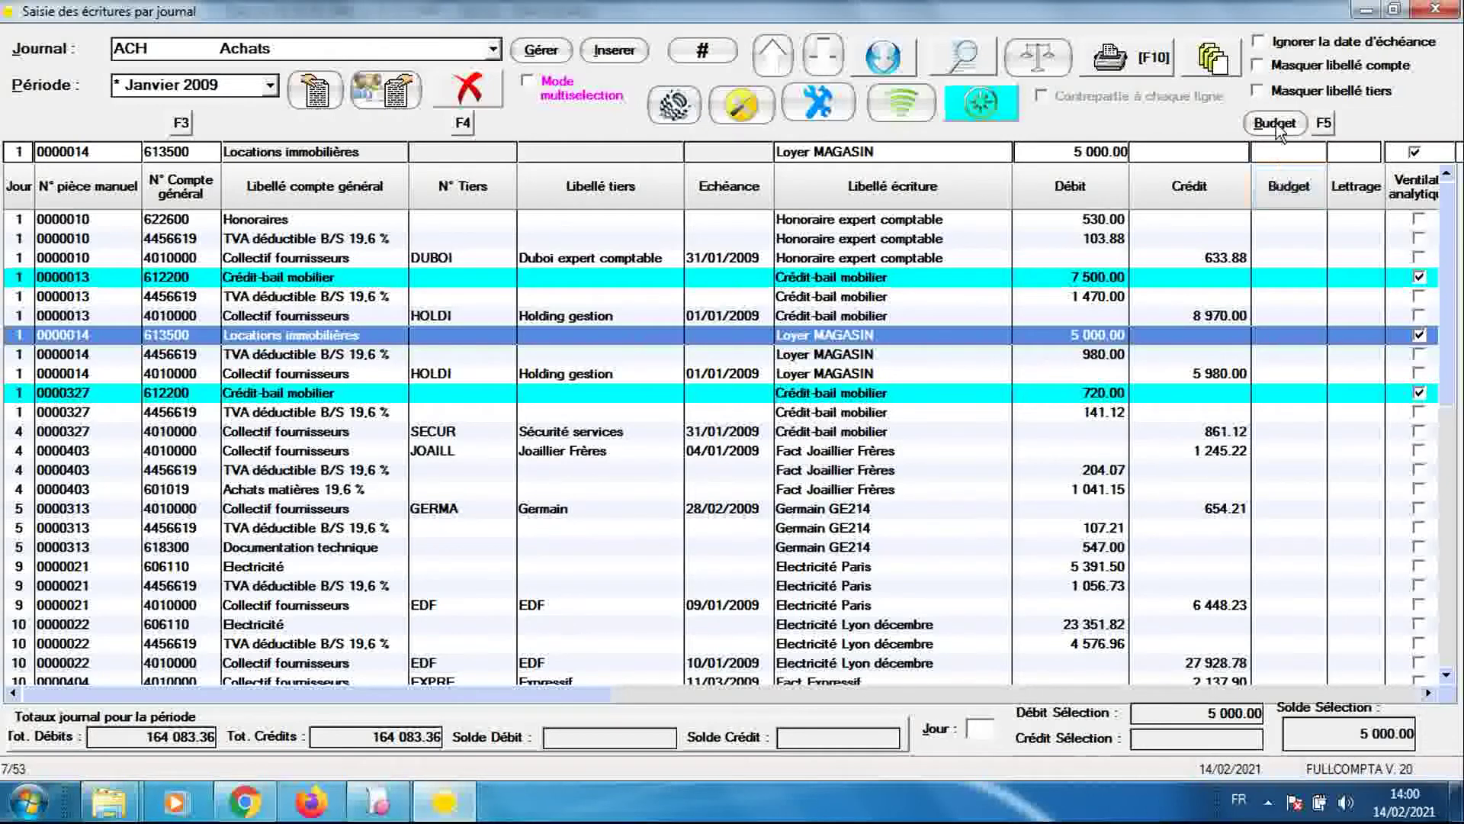
click(1259, 67)
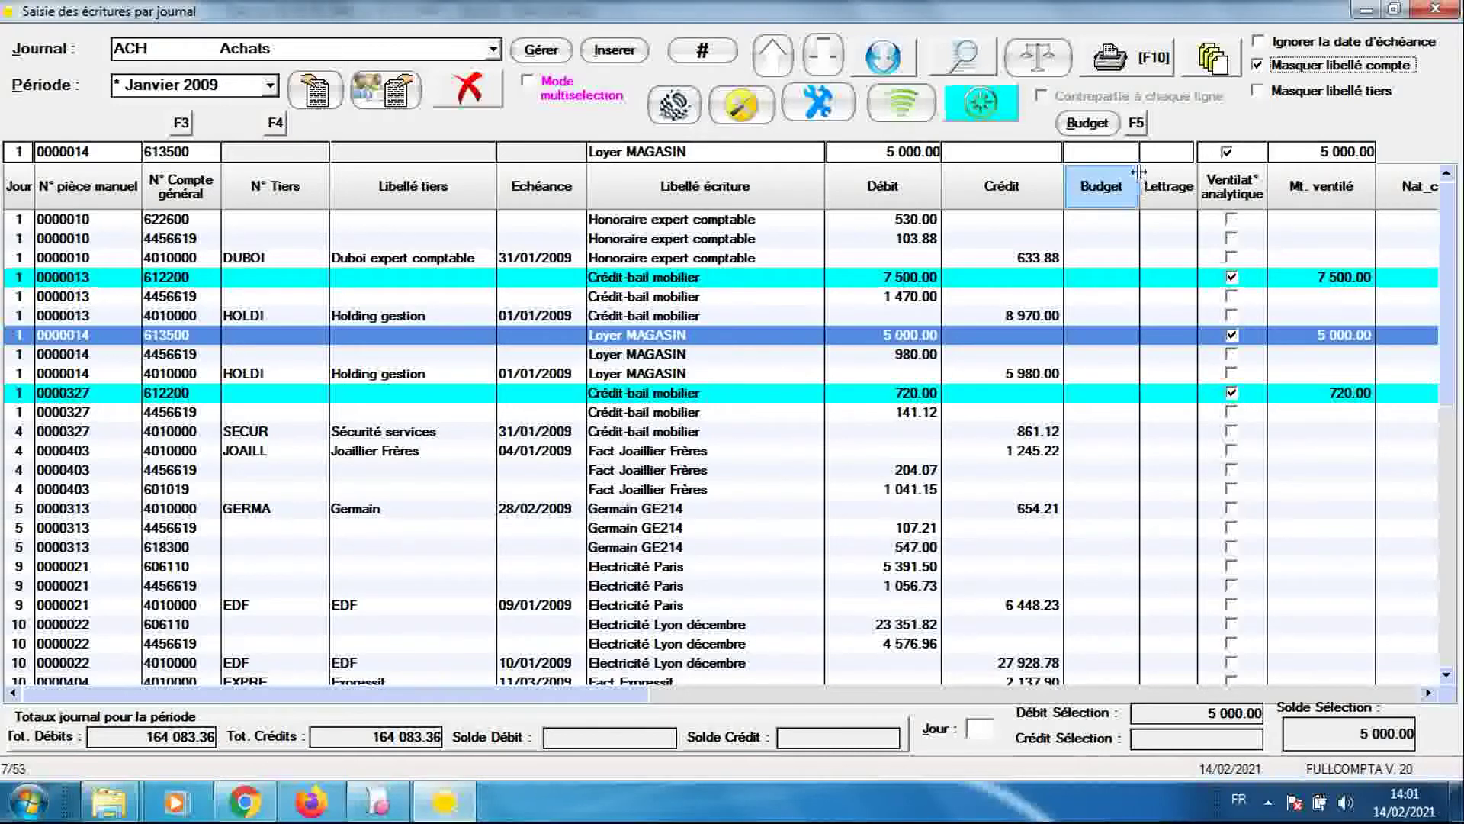
click(1258, 66)
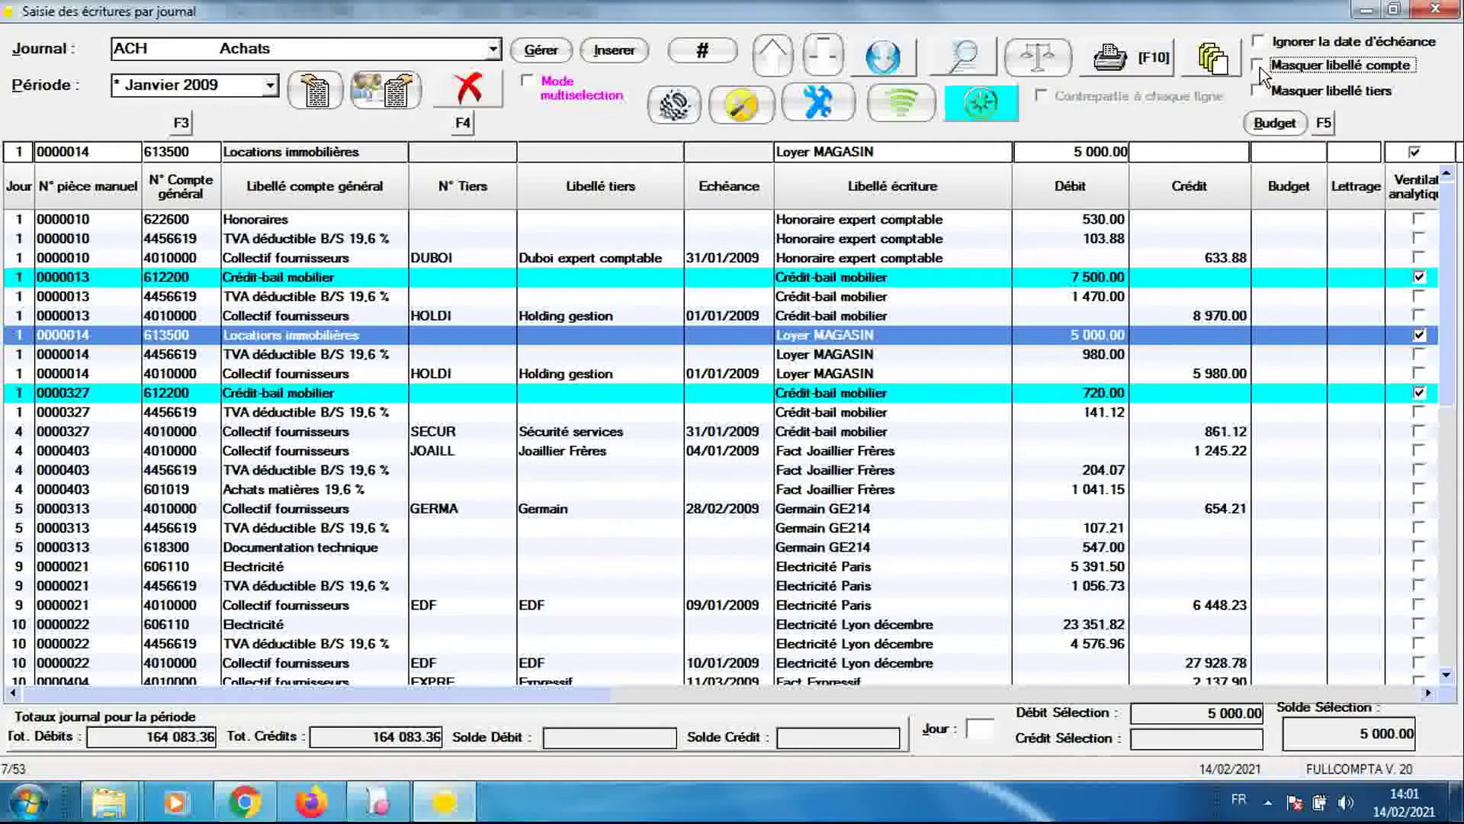
click(658, 378)
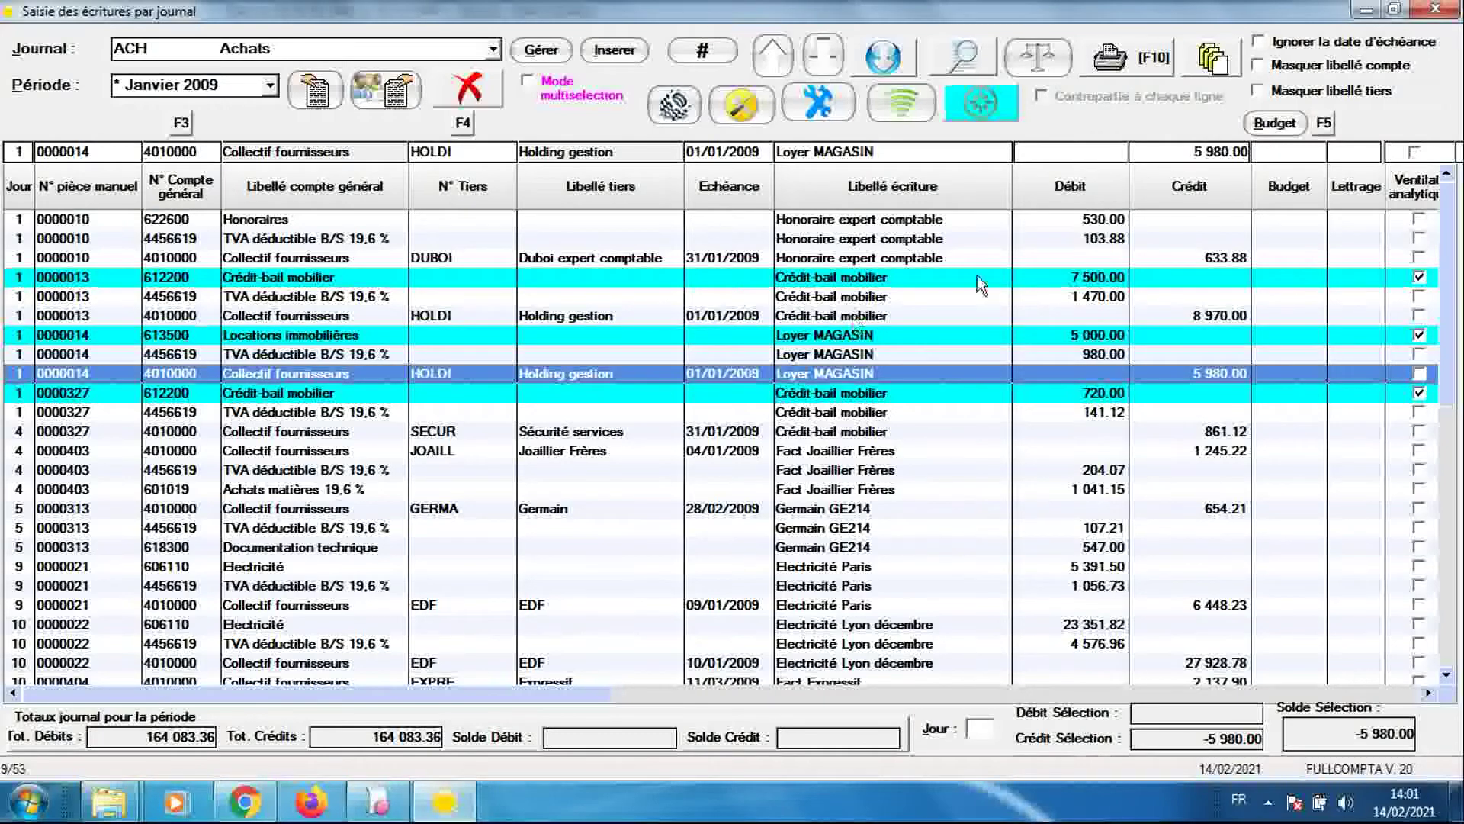
click(1257, 91)
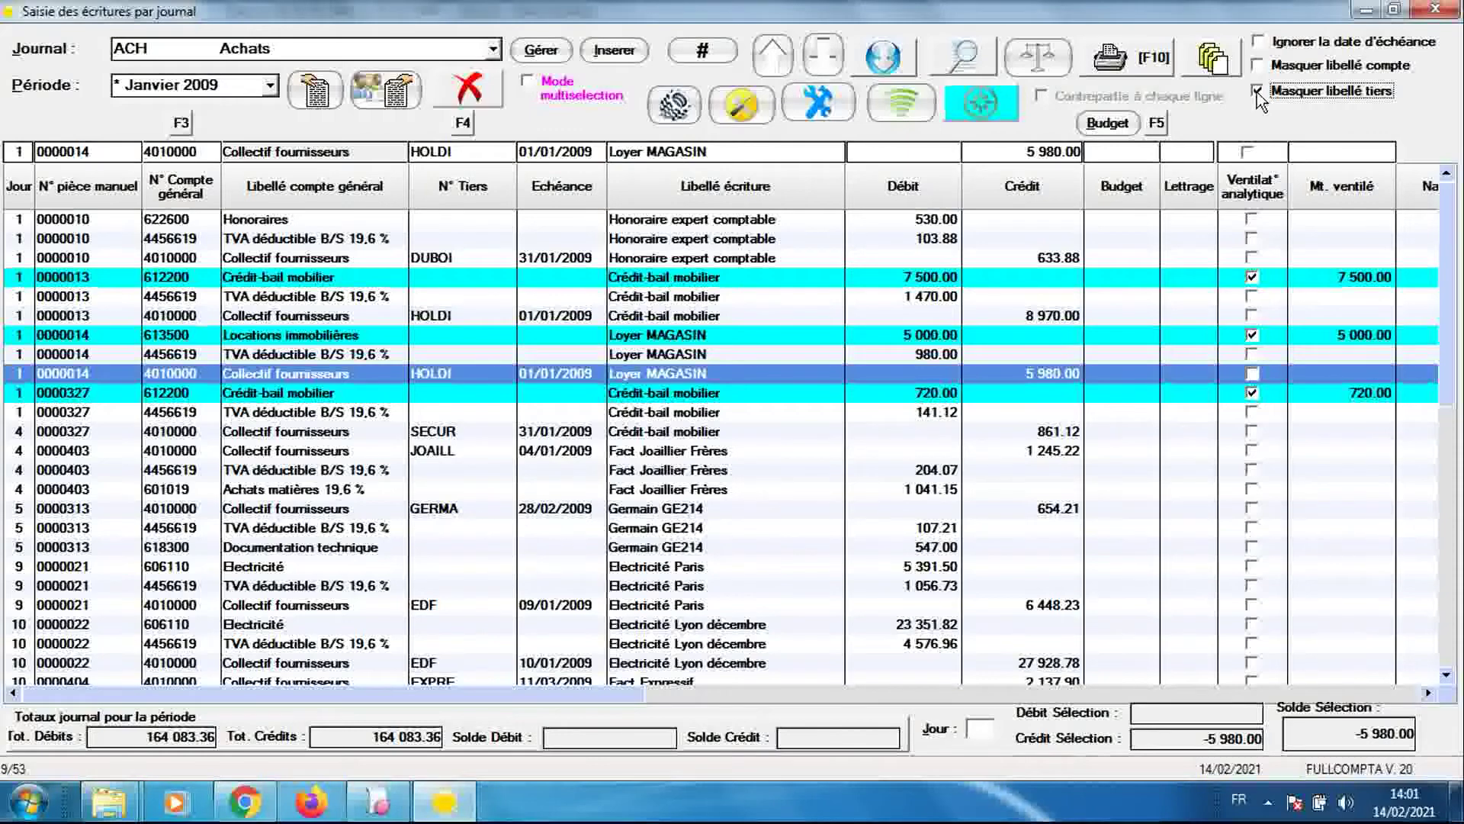
click(1256, 91)
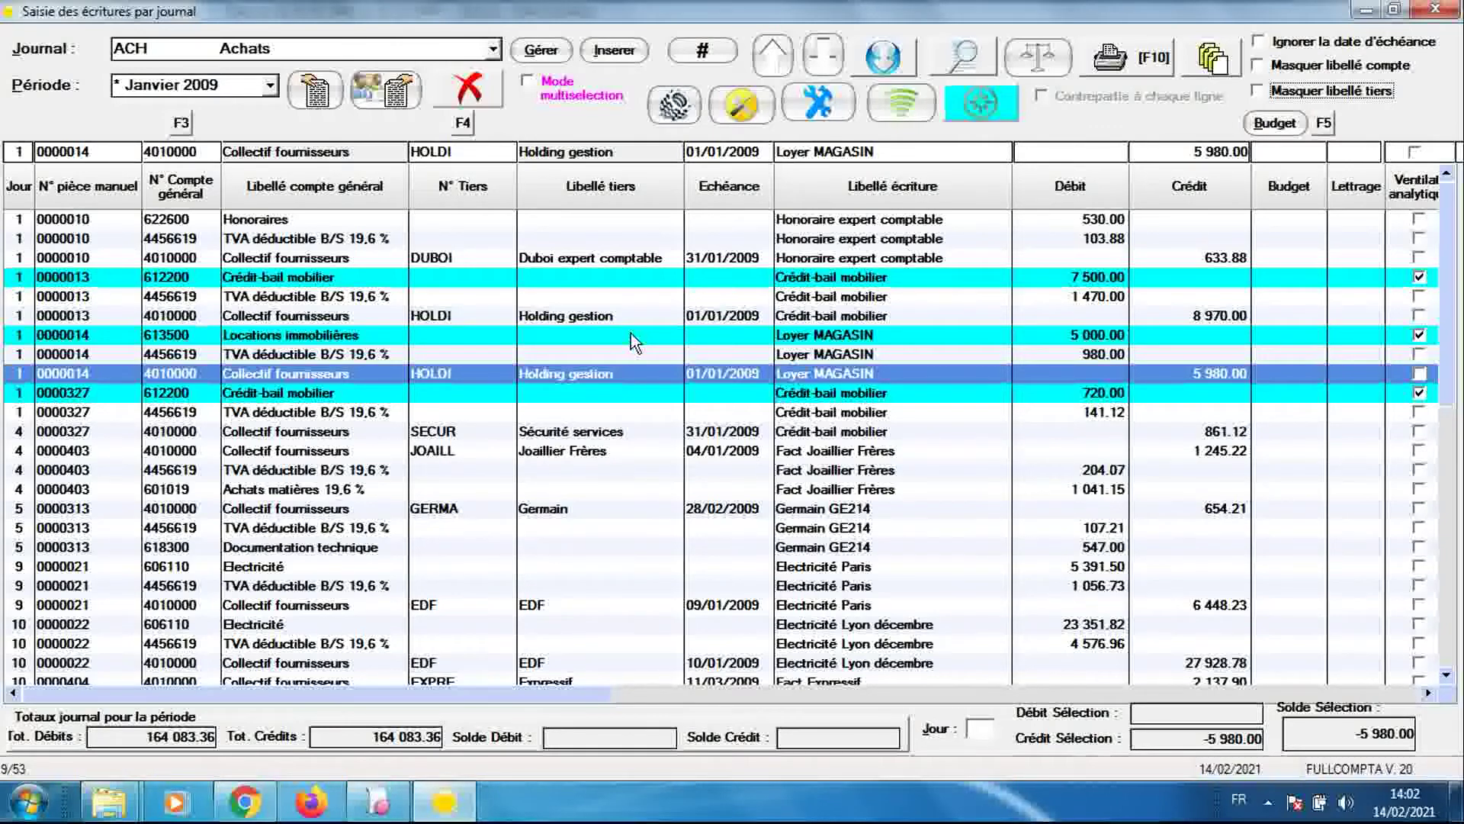
Check the 4456605 line of Facture n° CO0005 in Sage 100 Comptabilité, and list the unbalanced pieces of FULLCOMPTA's Achats journal for Janvier 2009
click(377, 801)
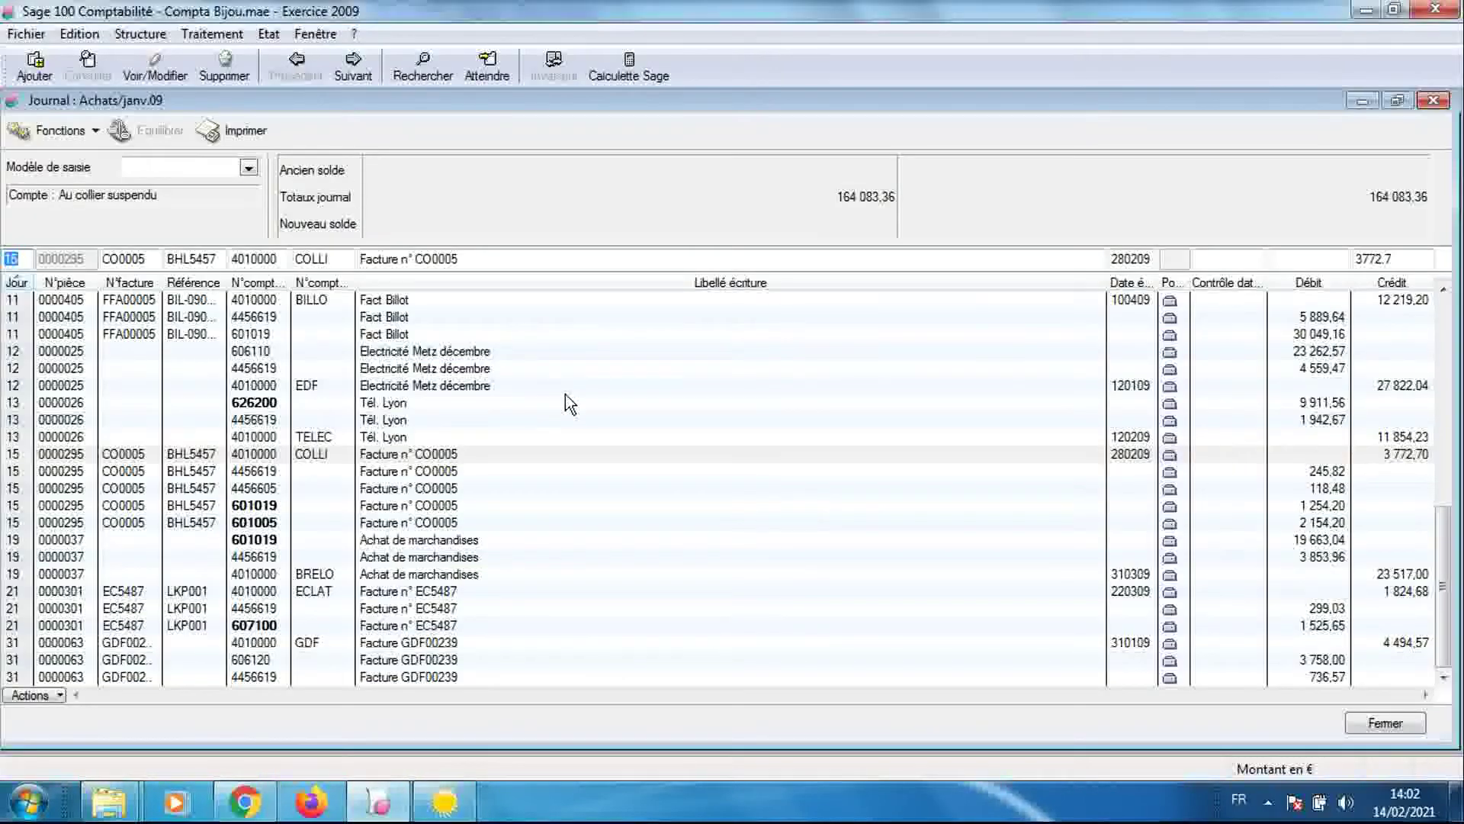
click(523, 492)
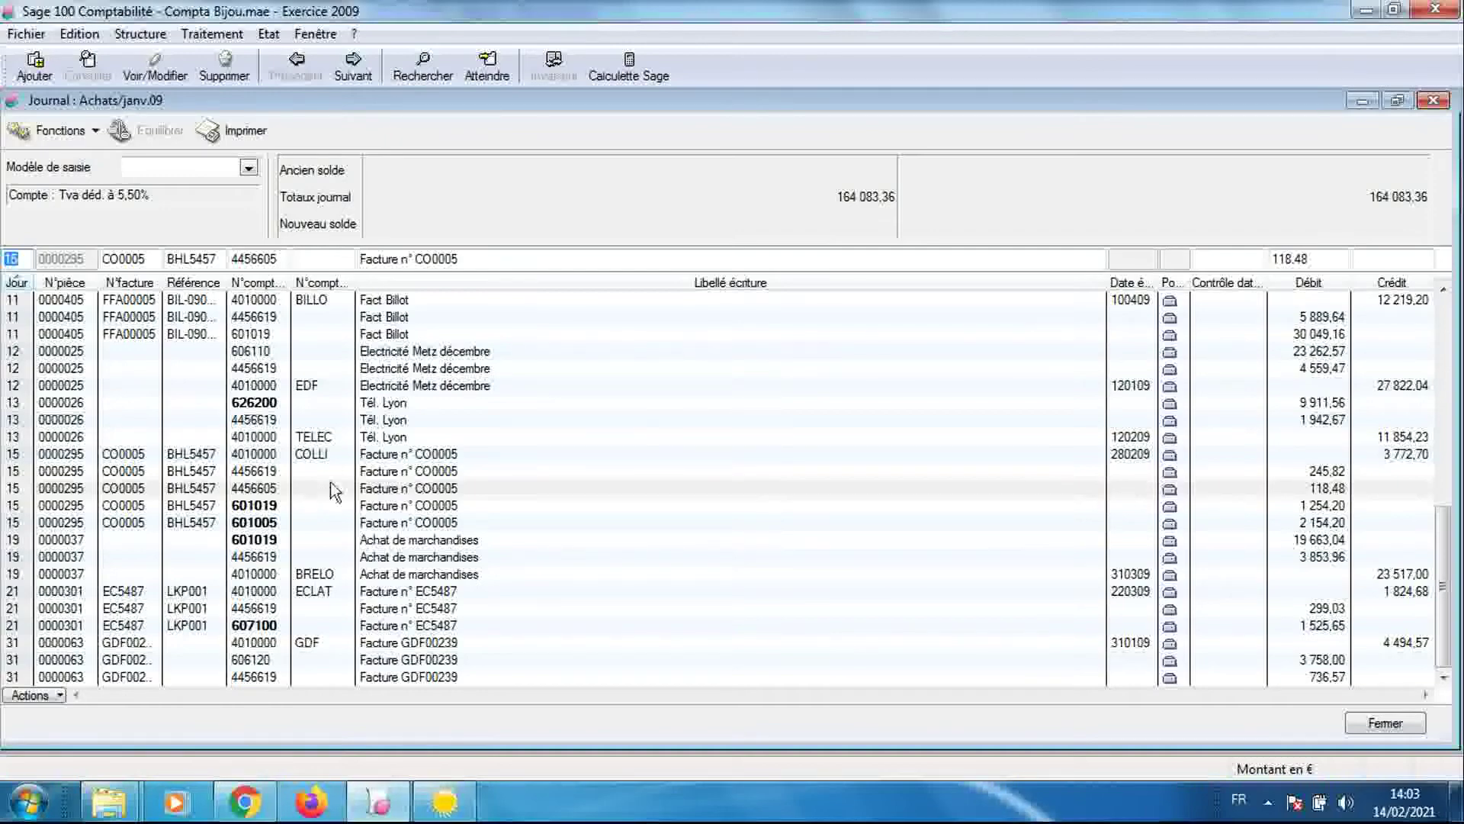
click(445, 797)
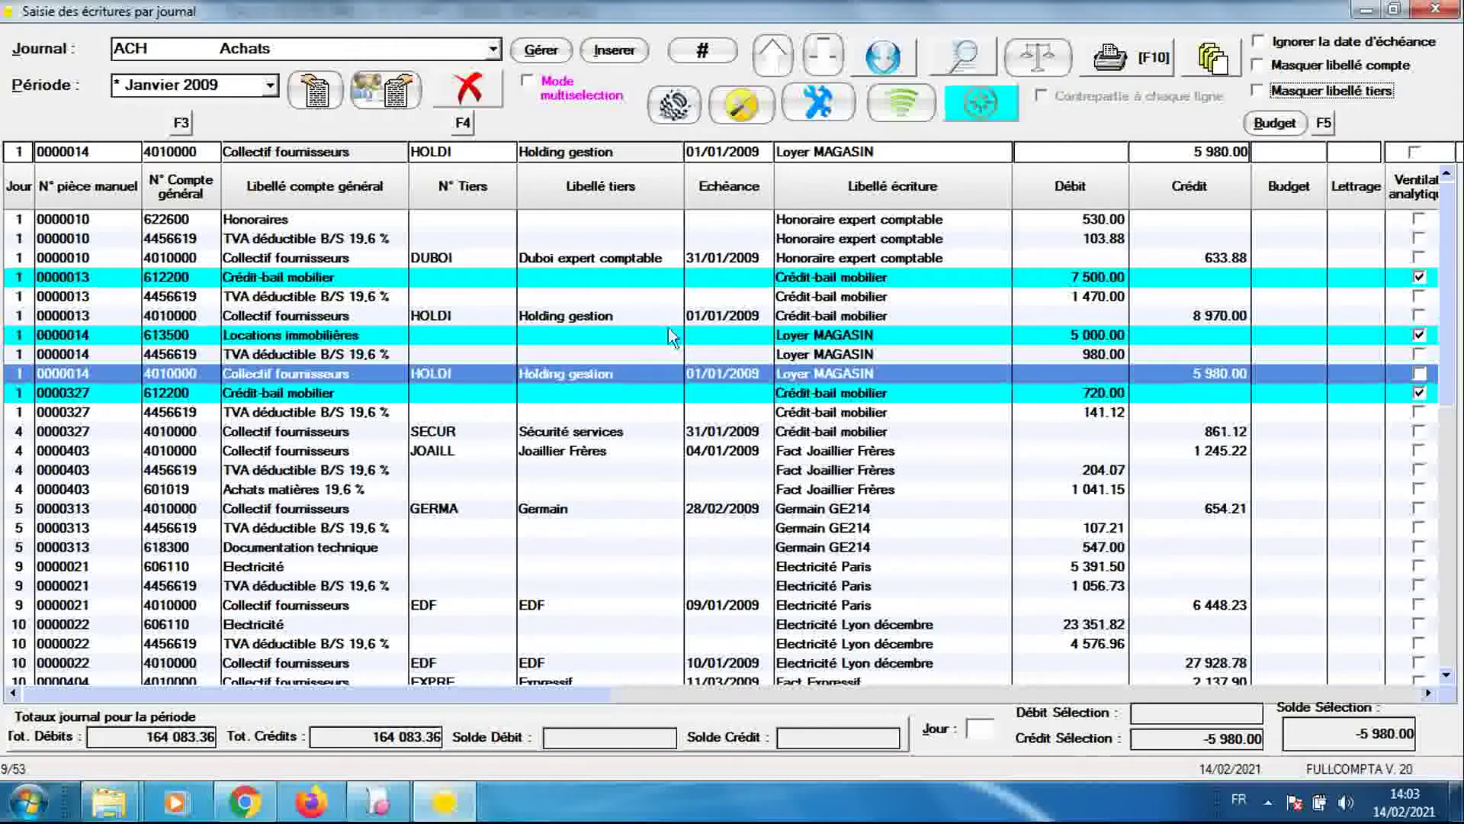
click(705, 57)
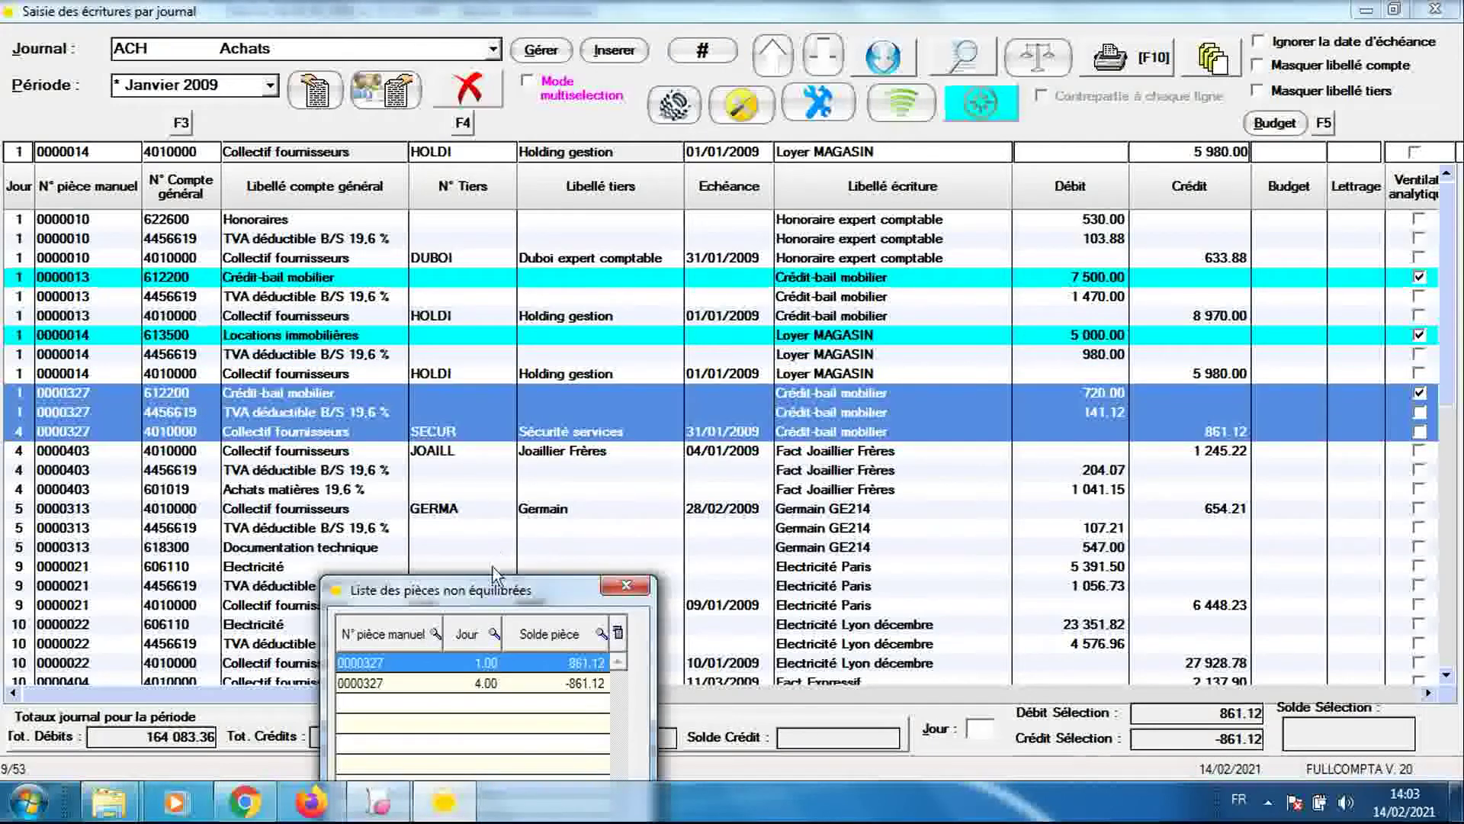
drag(494, 595, 504, 472)
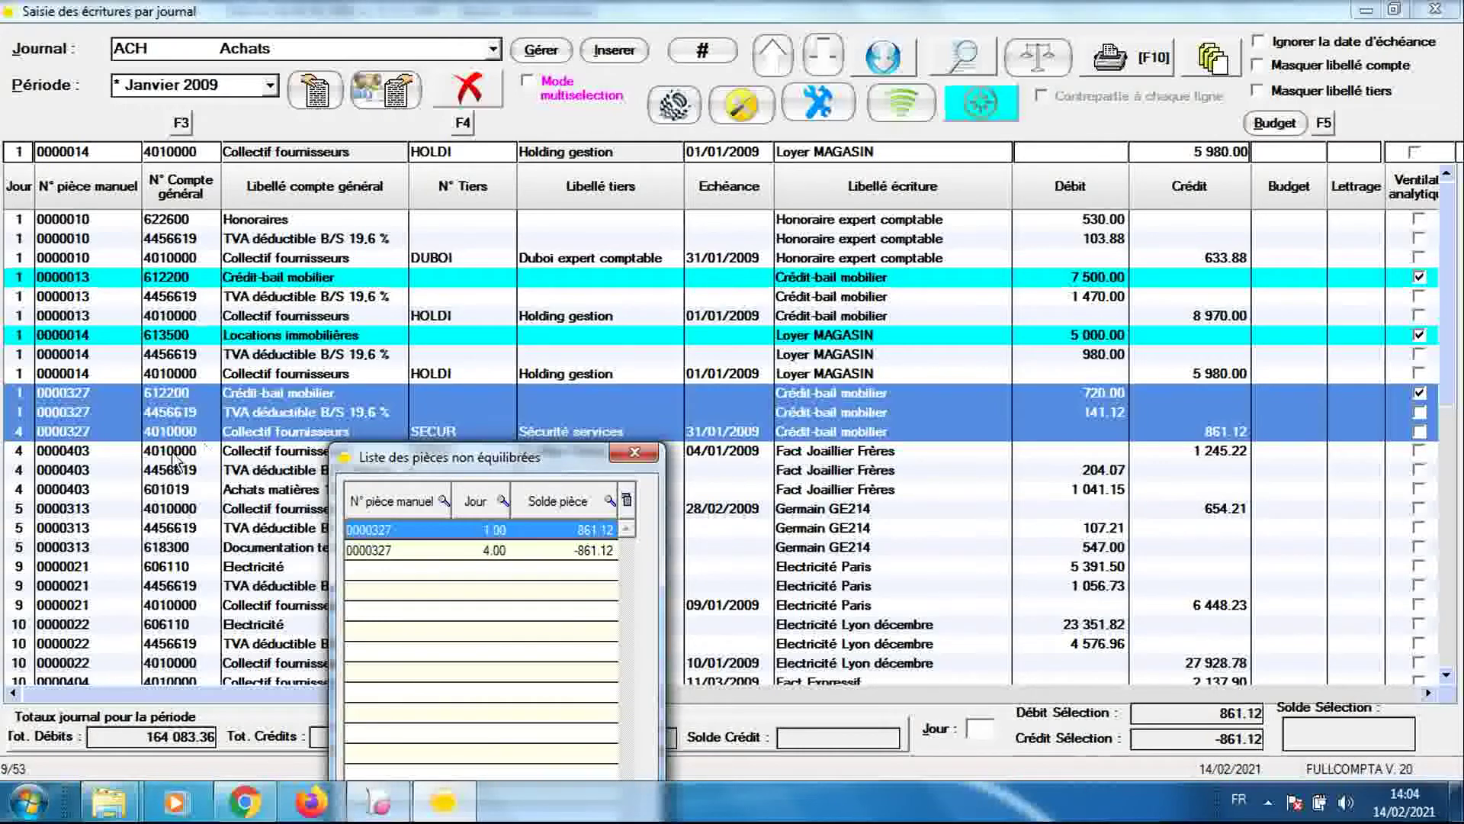
Set the day of piece 0000327's SECUR supplier line to 1 and close the list of unbalanced pieces
click(122, 432)
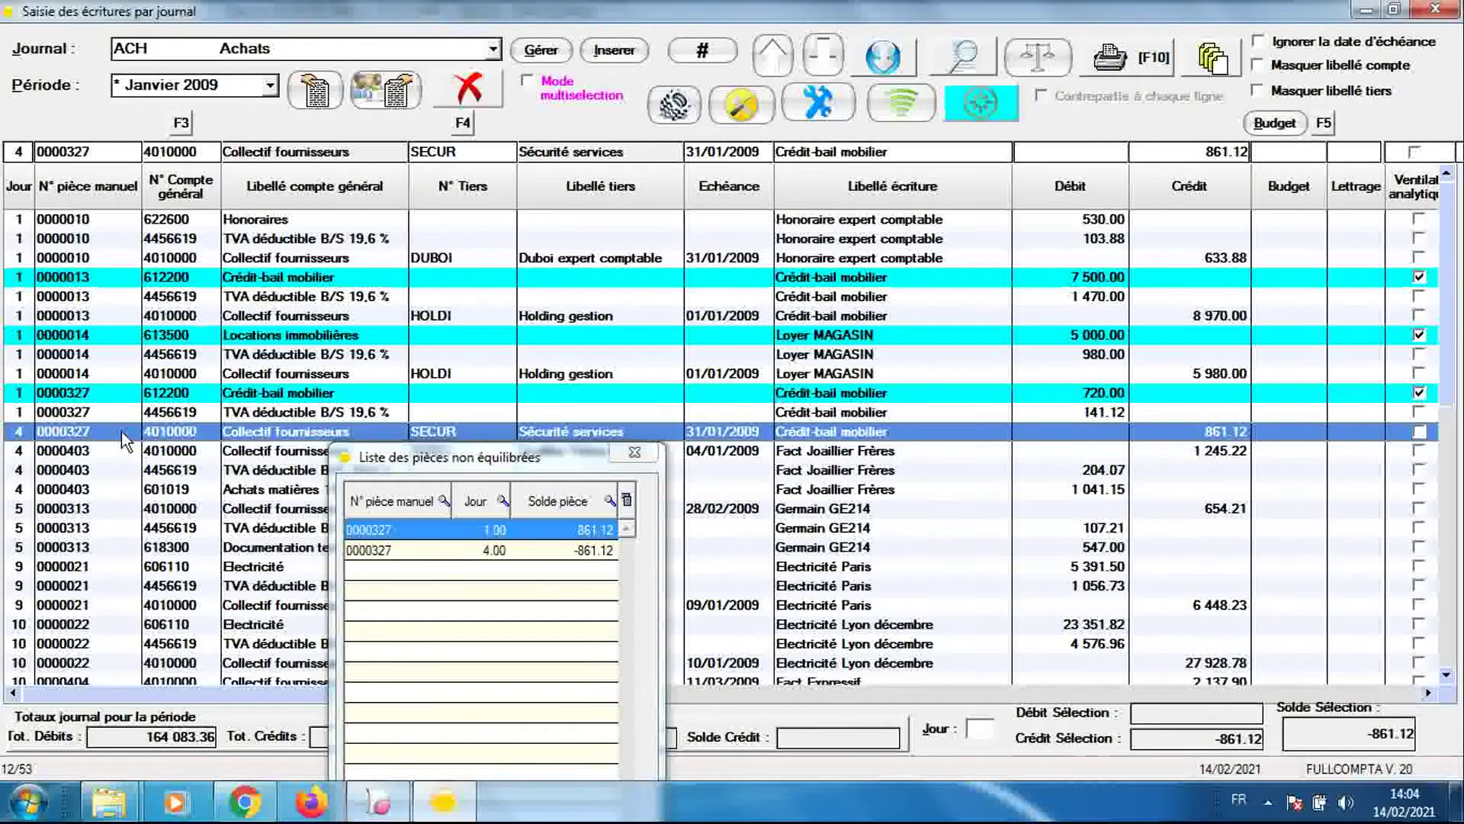
click(25, 151)
text(1)
key(Tab)
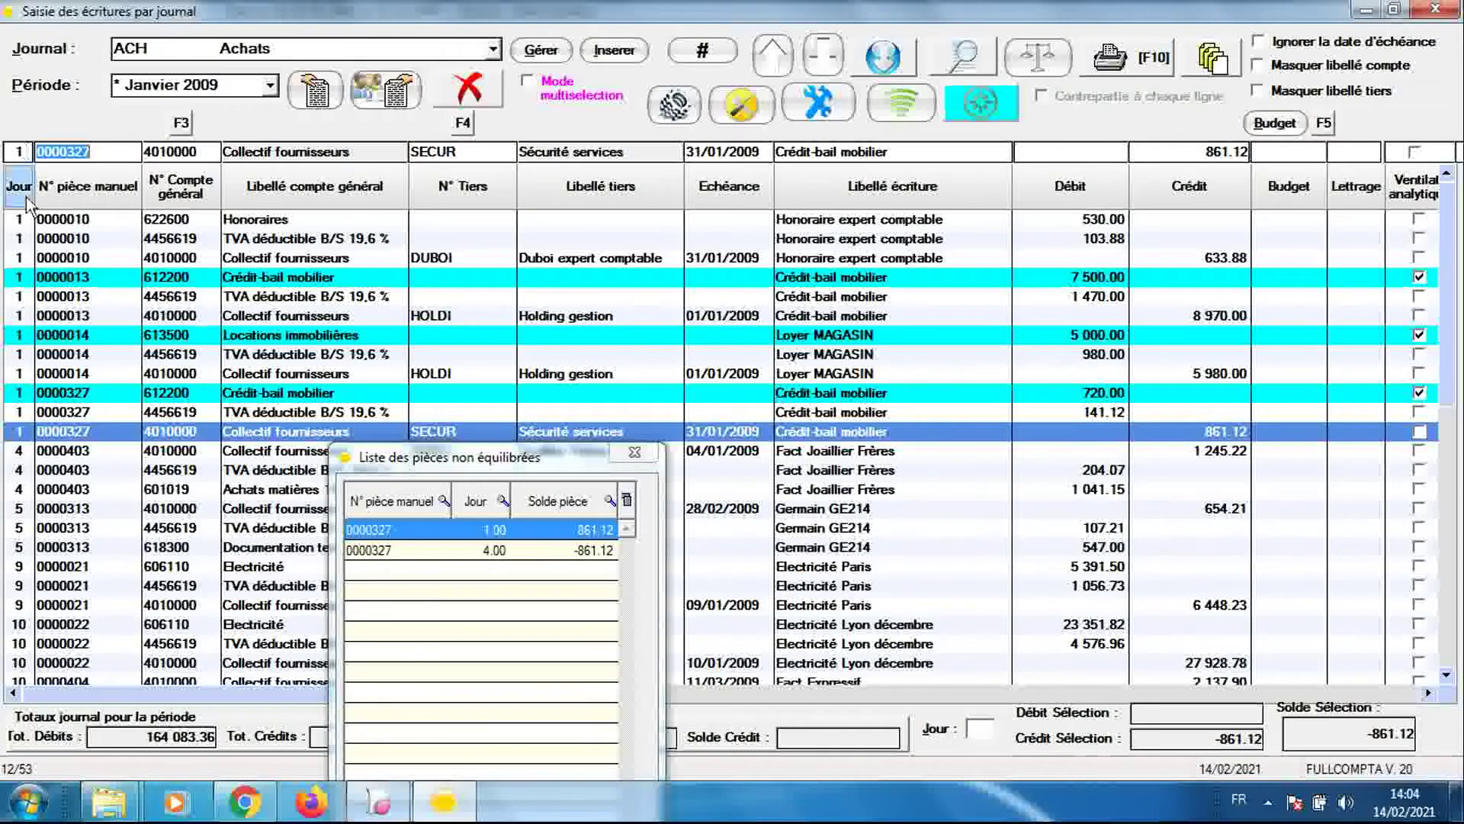
click(633, 453)
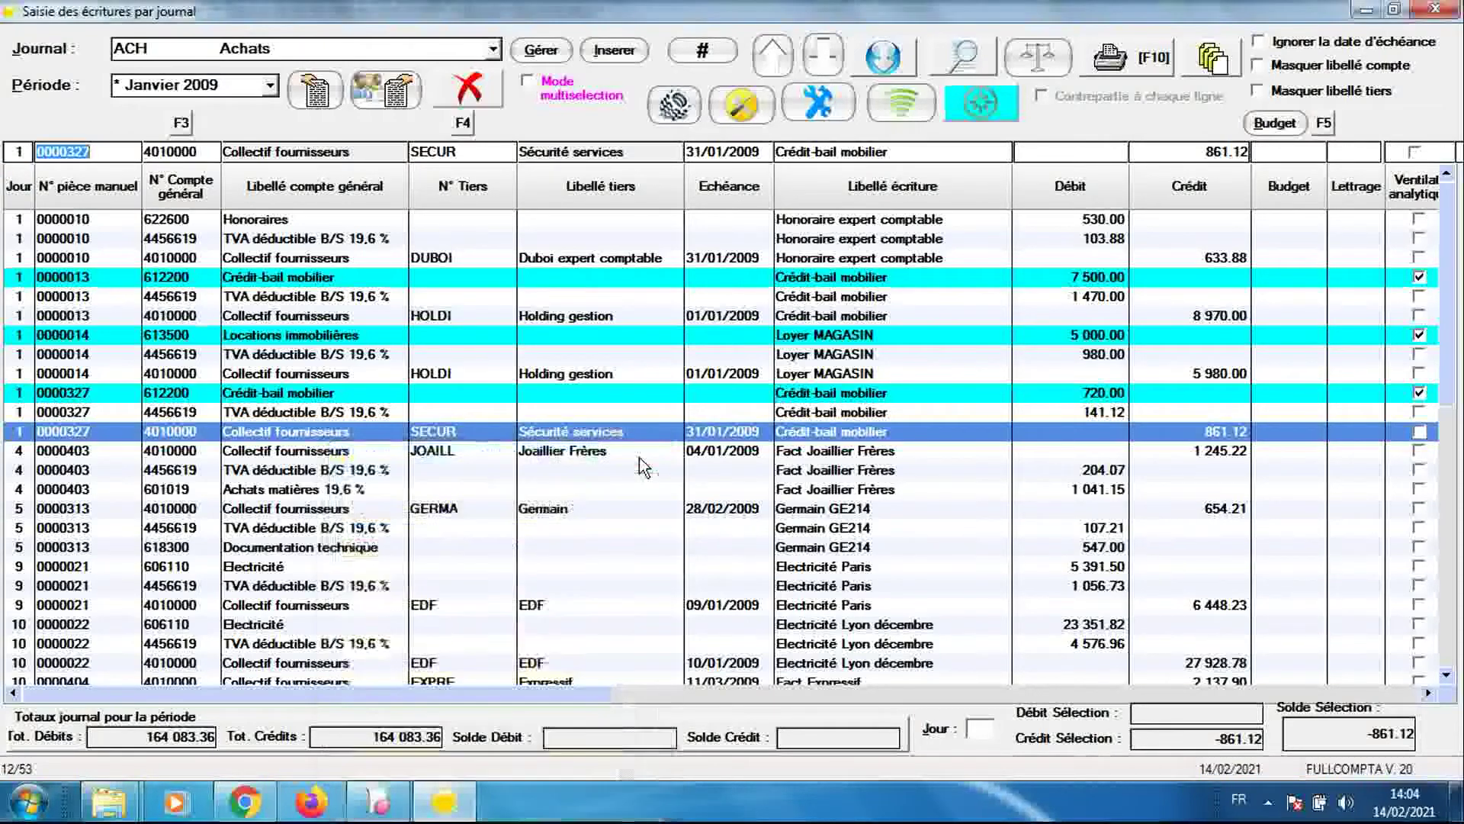
Select piece 0000327's line on account 612200 and search the Janvier 2009 Achats journal again for unbalanced pieces
click(642, 393)
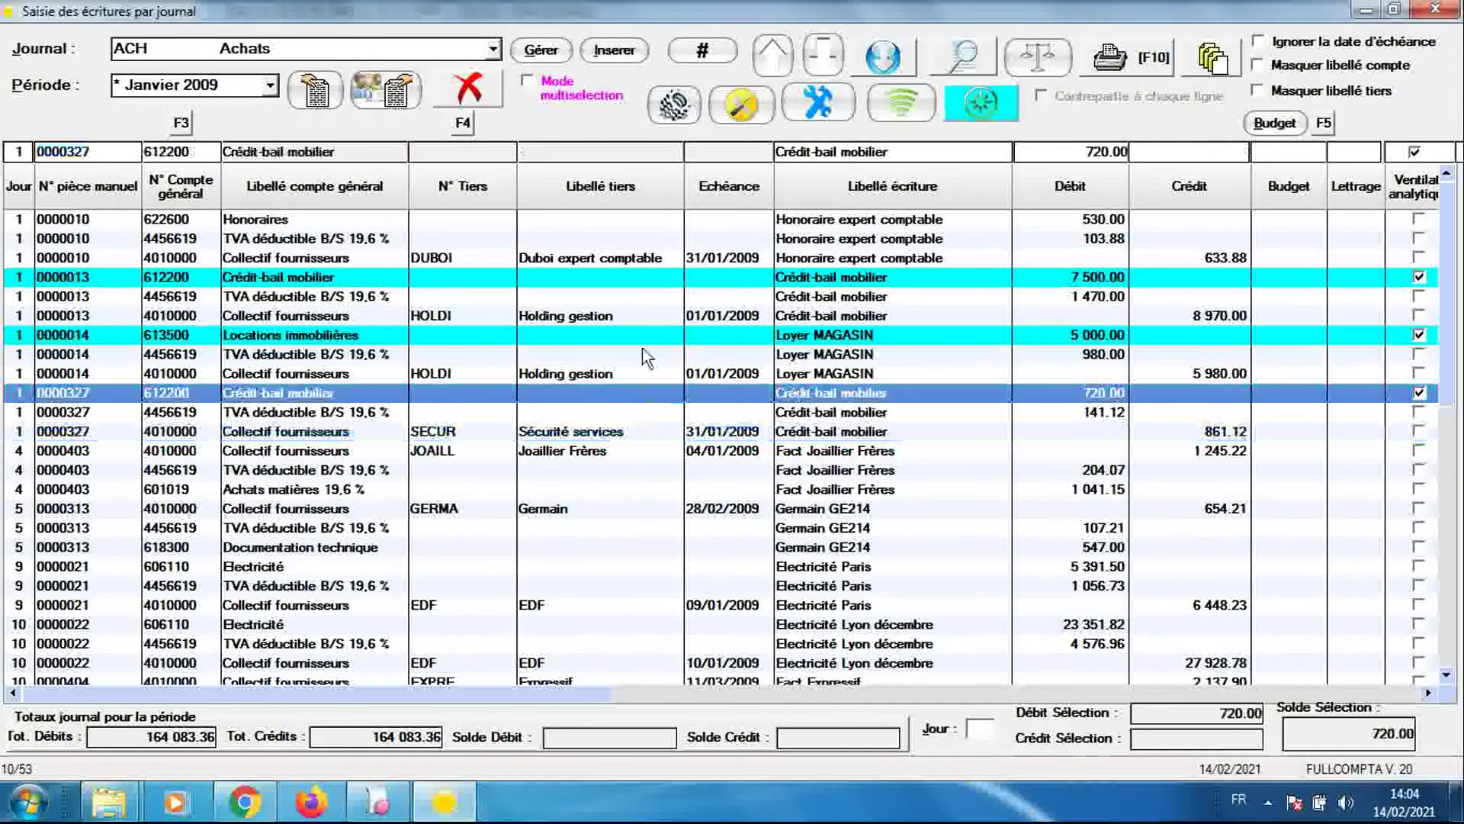
click(703, 54)
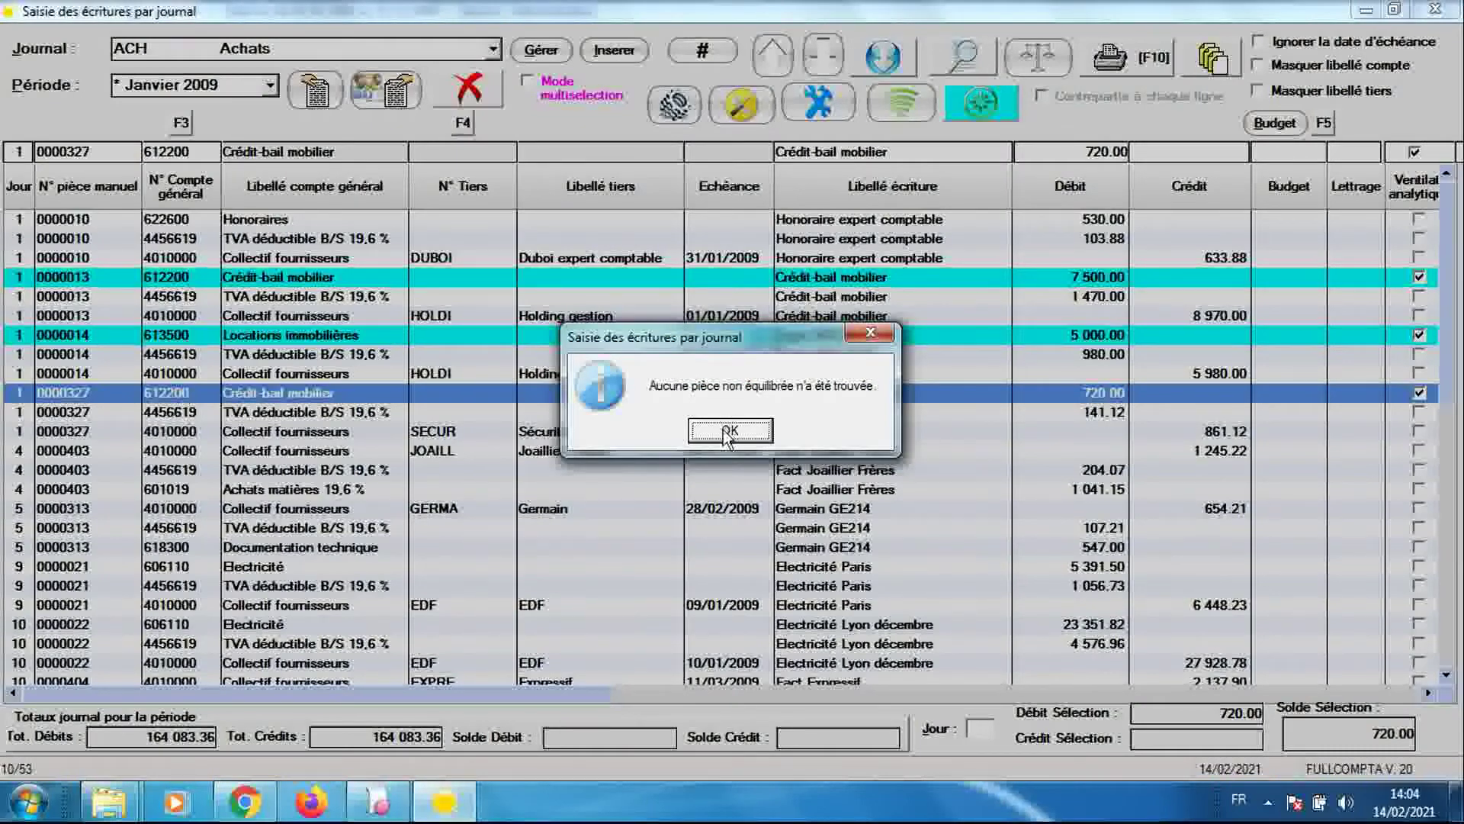
click(723, 428)
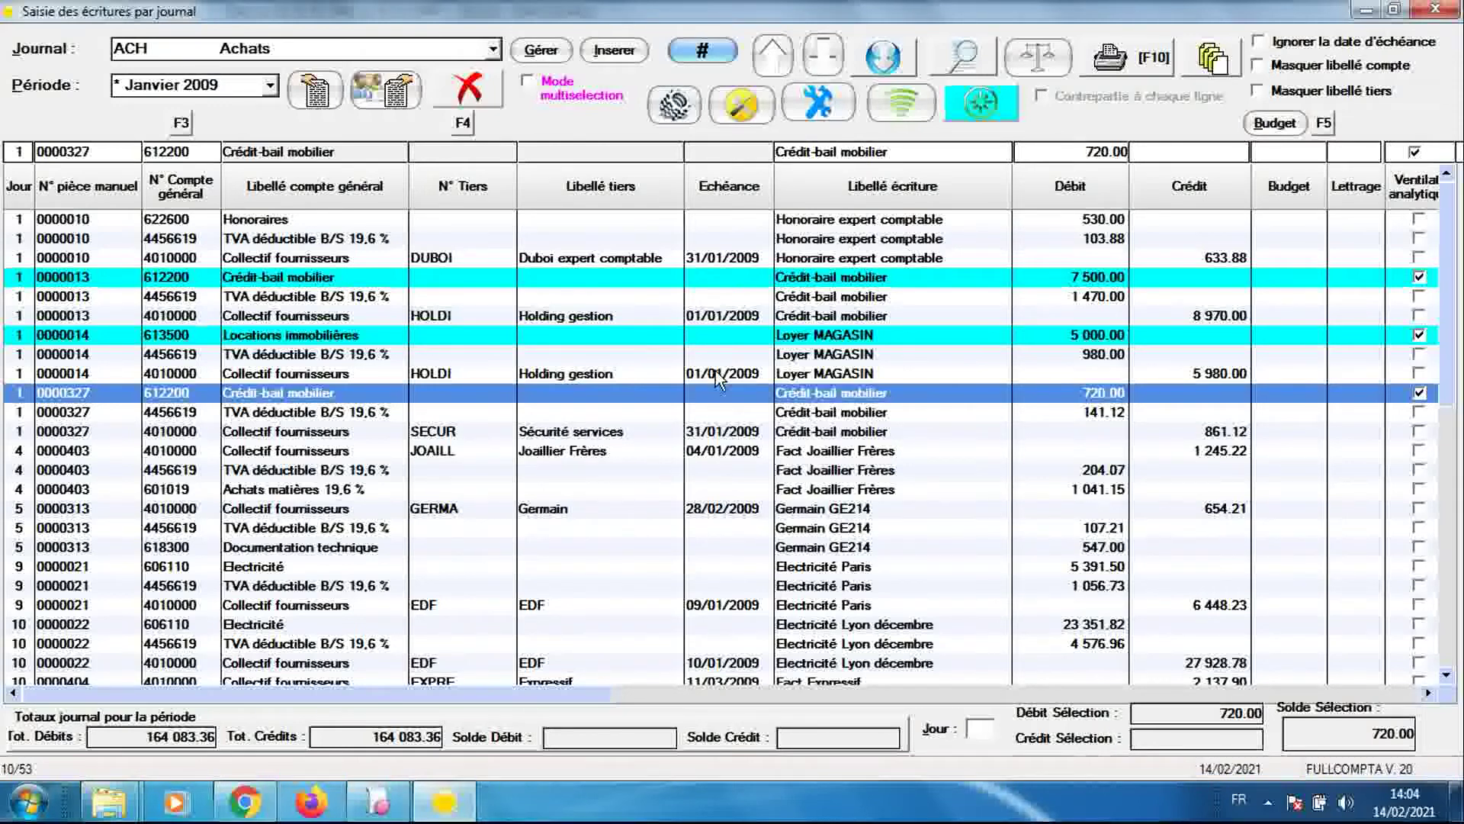
Switch to Sage 100 Comptabilité, inspect piece 0000327's 612200 and SECUR lines, and select the Germain GE214 supplier line
click(385, 803)
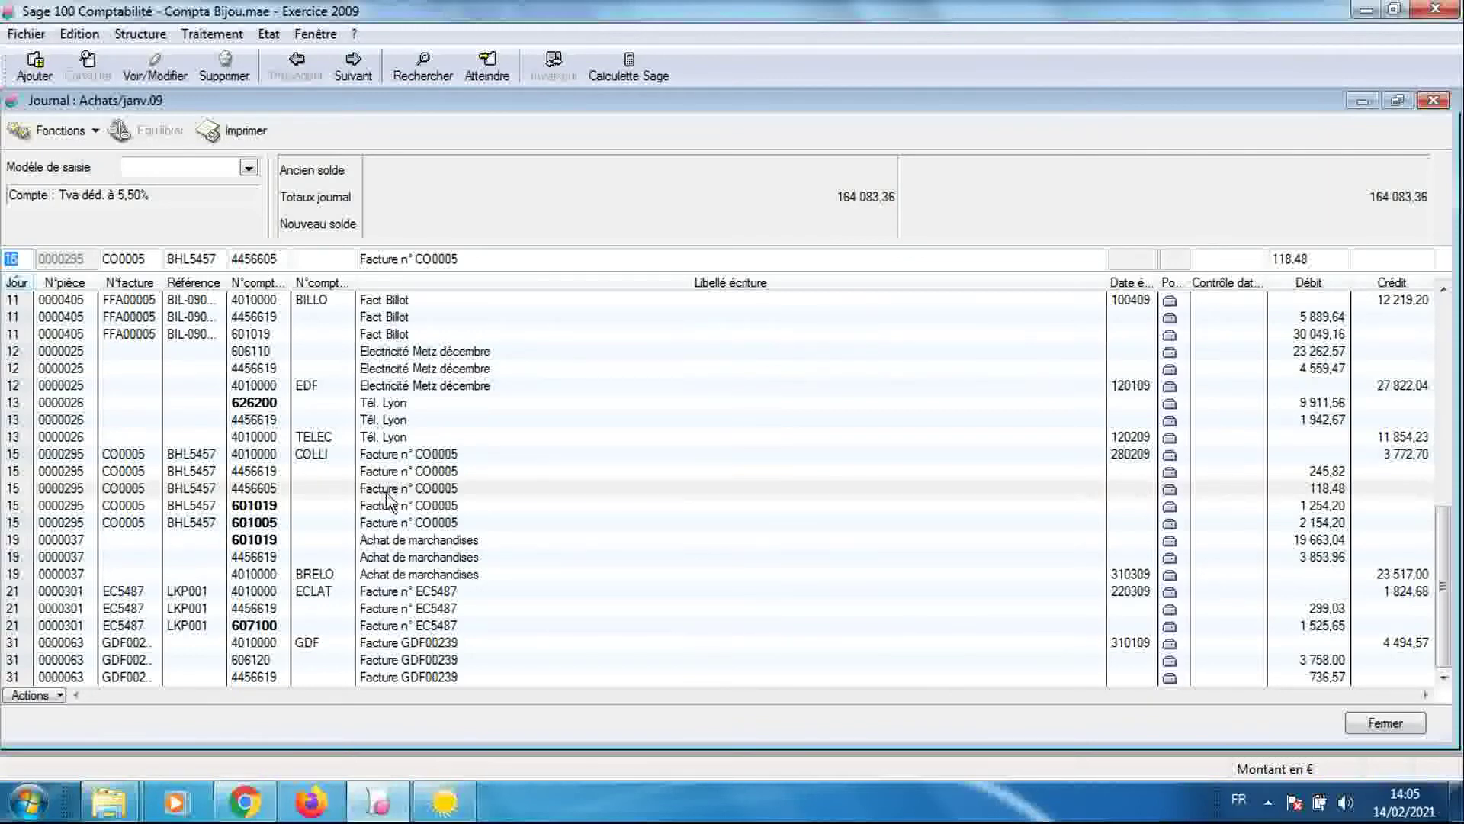
drag(1445, 538, 1447, 334)
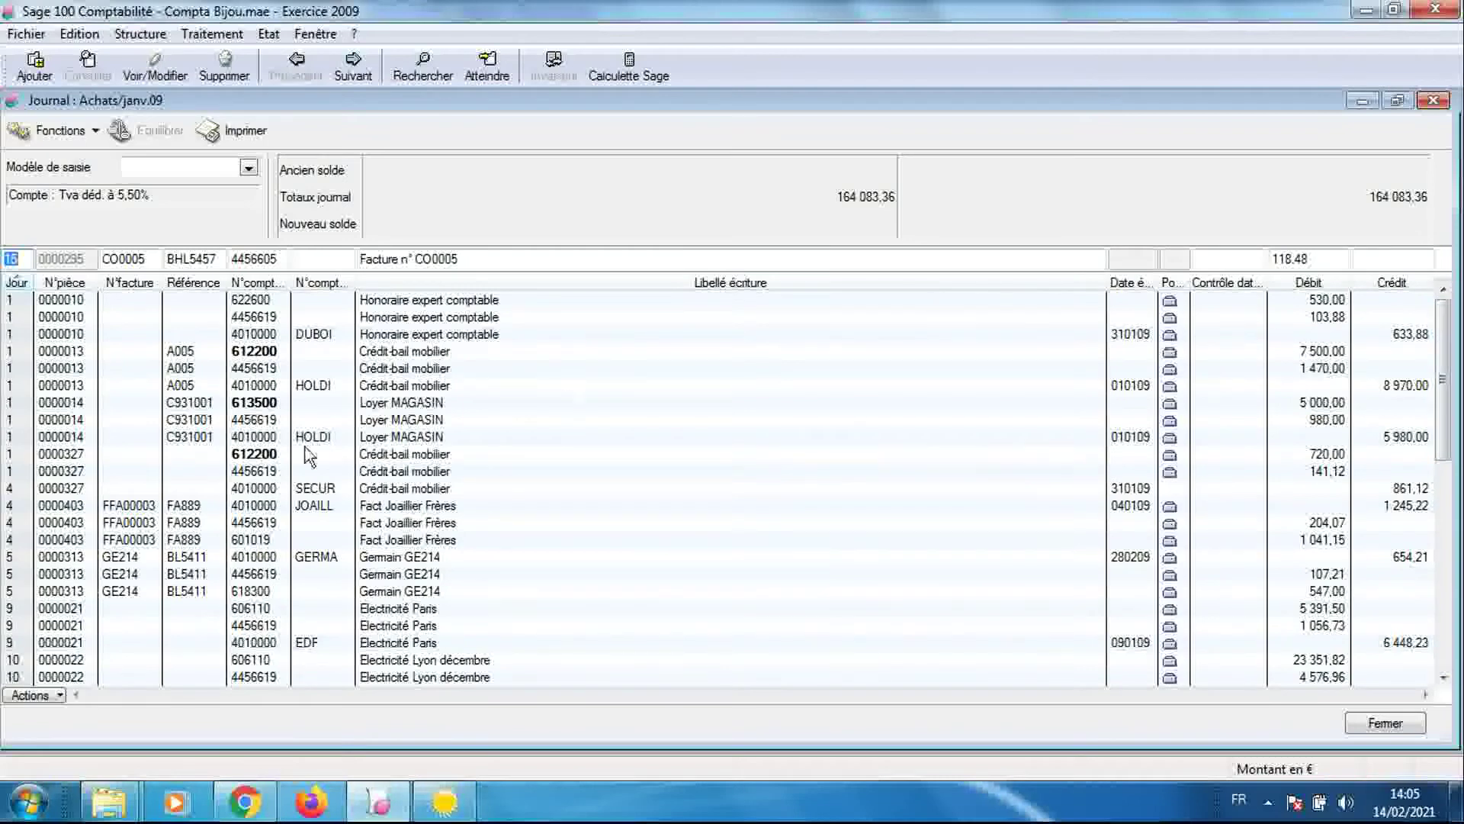
click(190, 451)
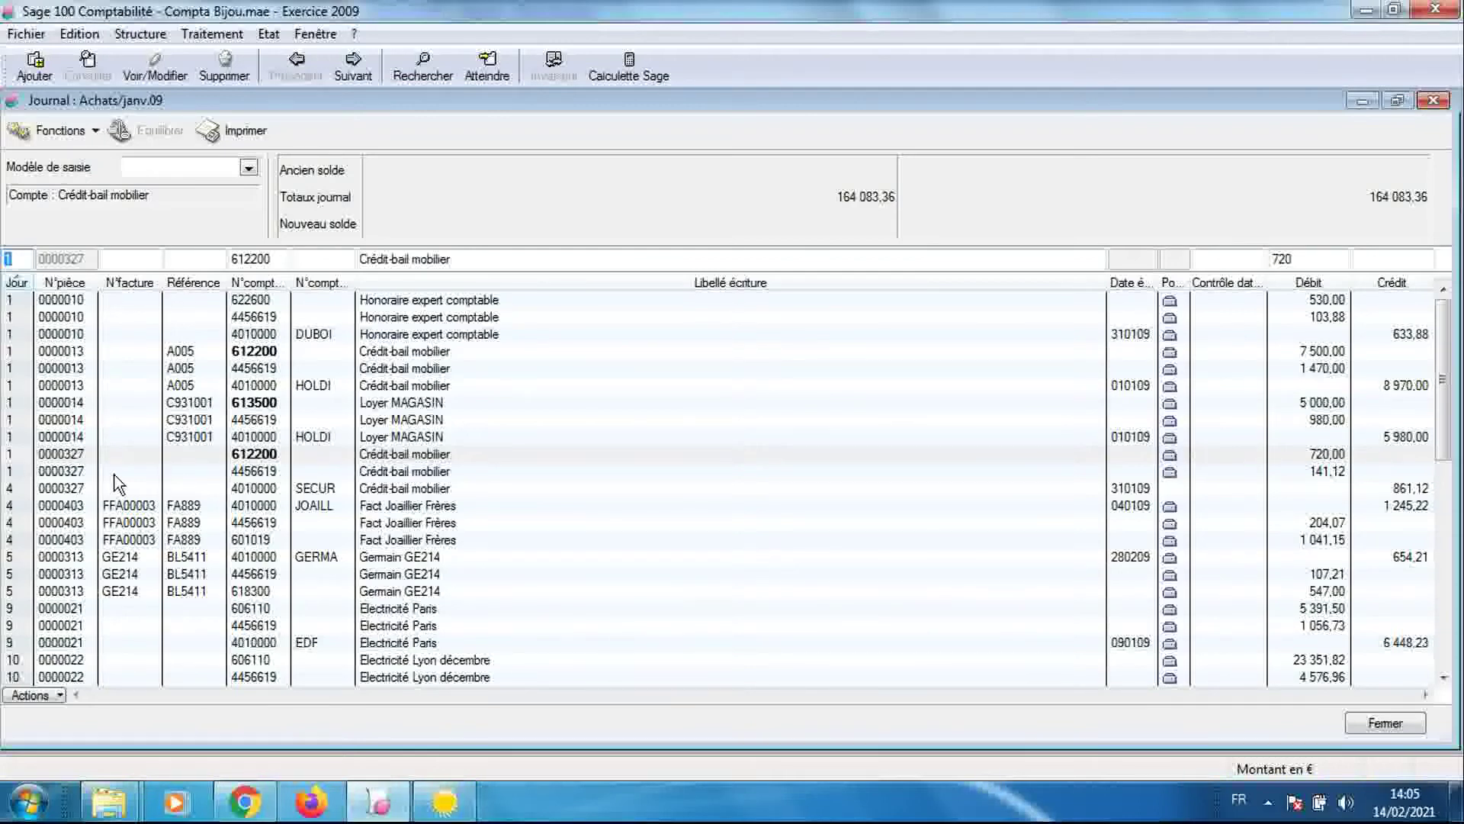
click(56, 490)
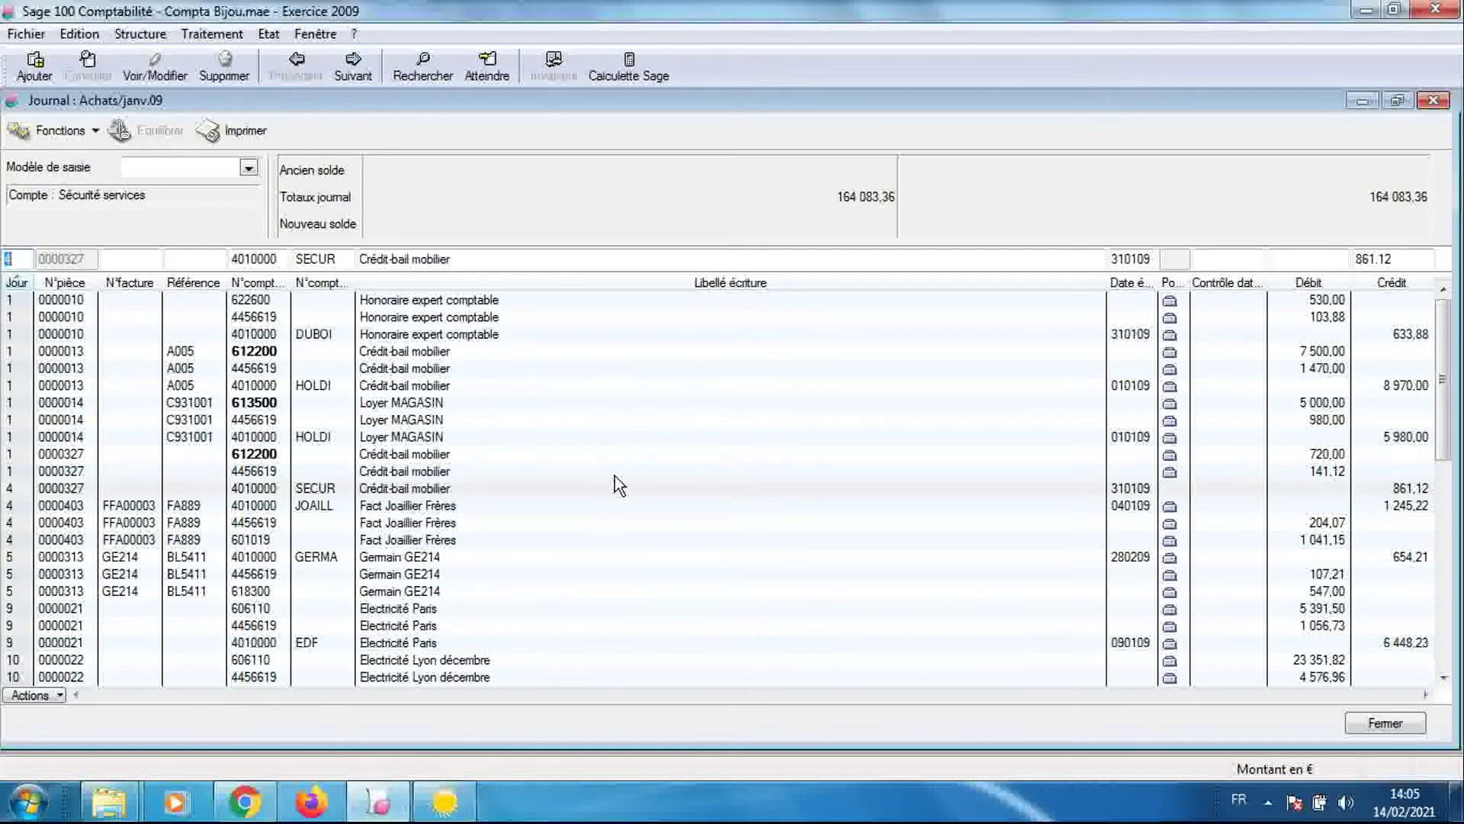
click(588, 558)
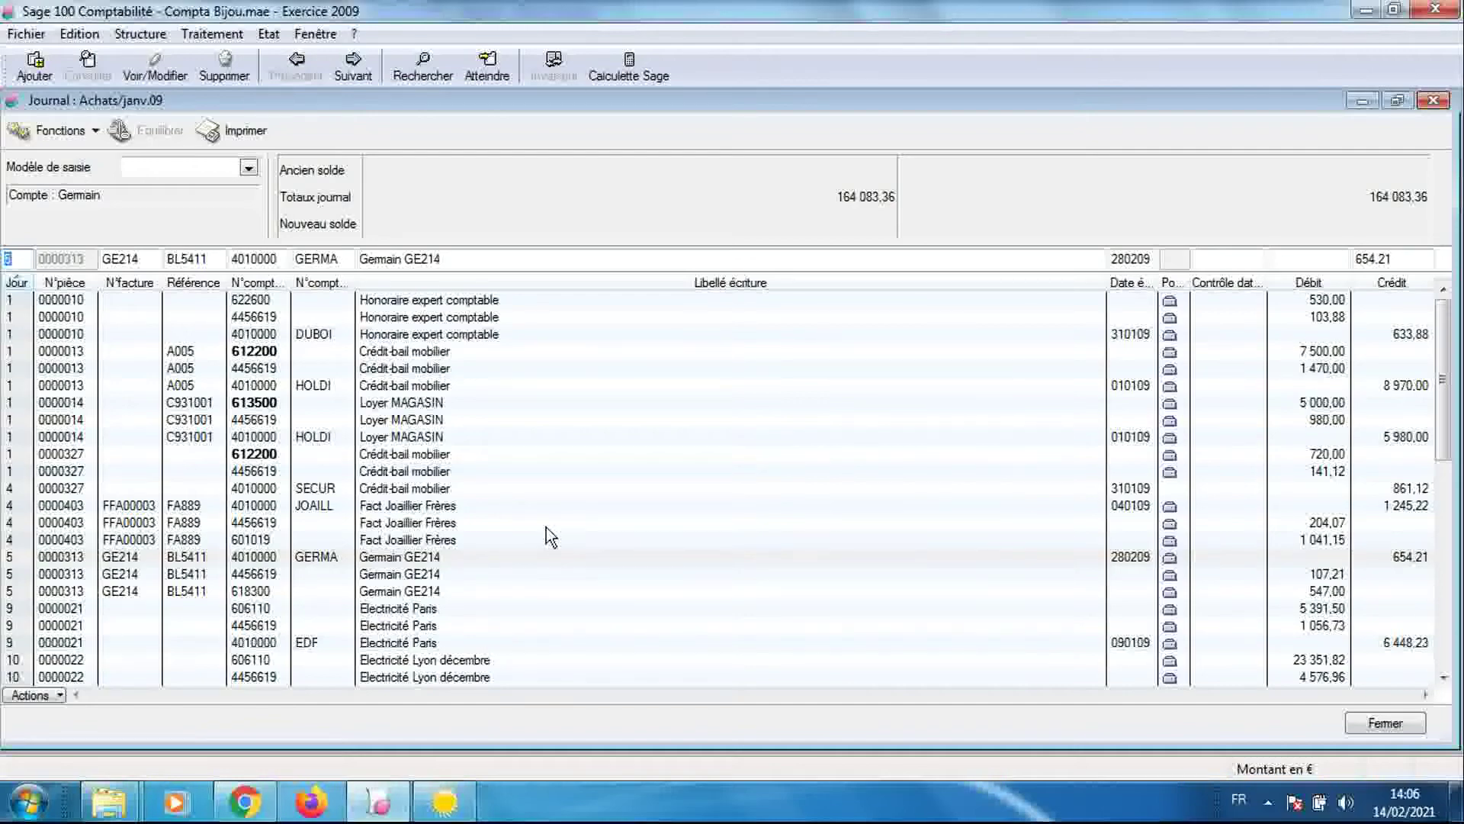
Return to FULLCOMPTA, display the ACH Achats journal for Février 2009 and search it for unbalanced pieces
click(444, 800)
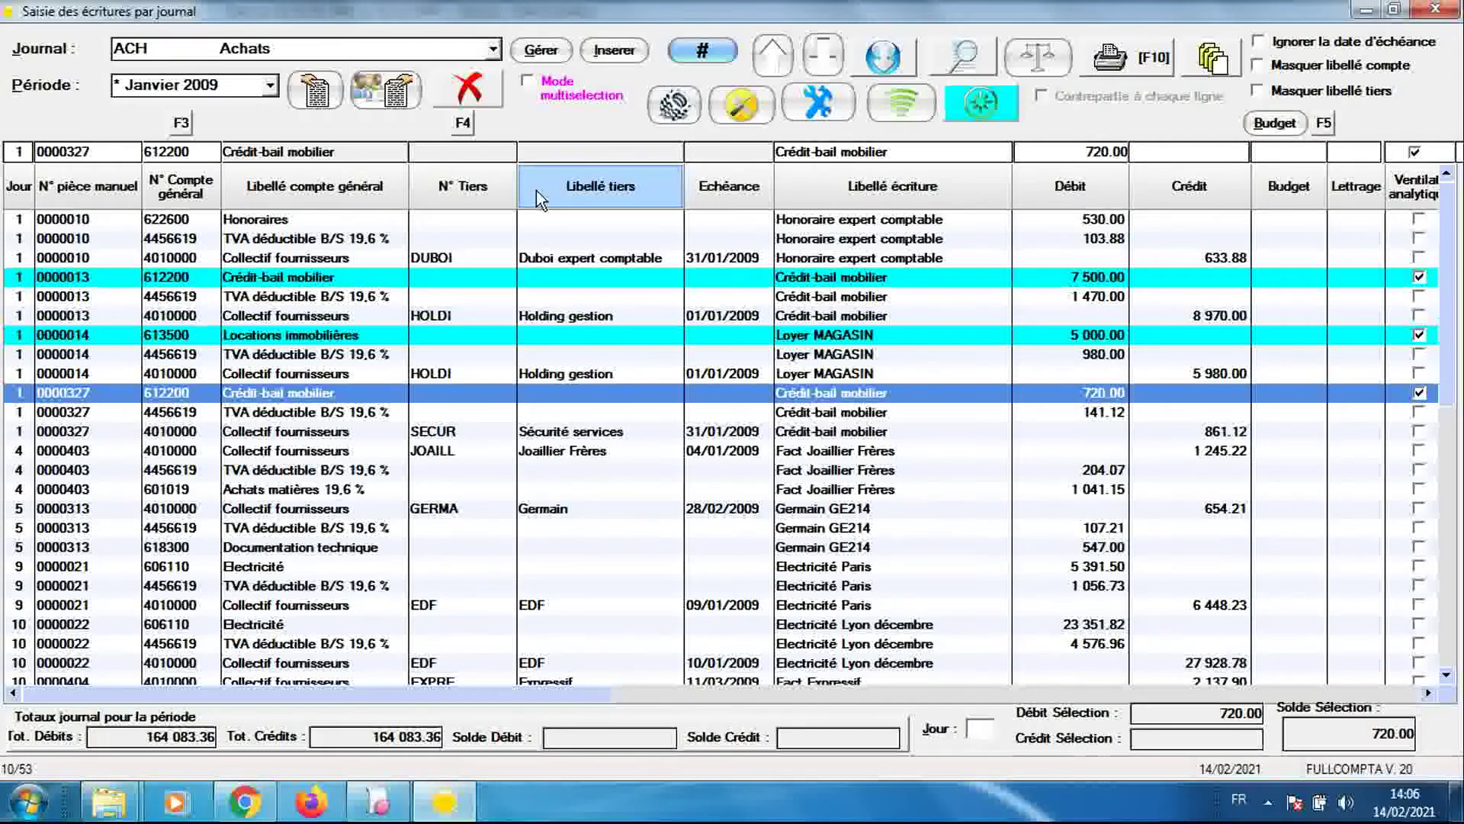
click(495, 51)
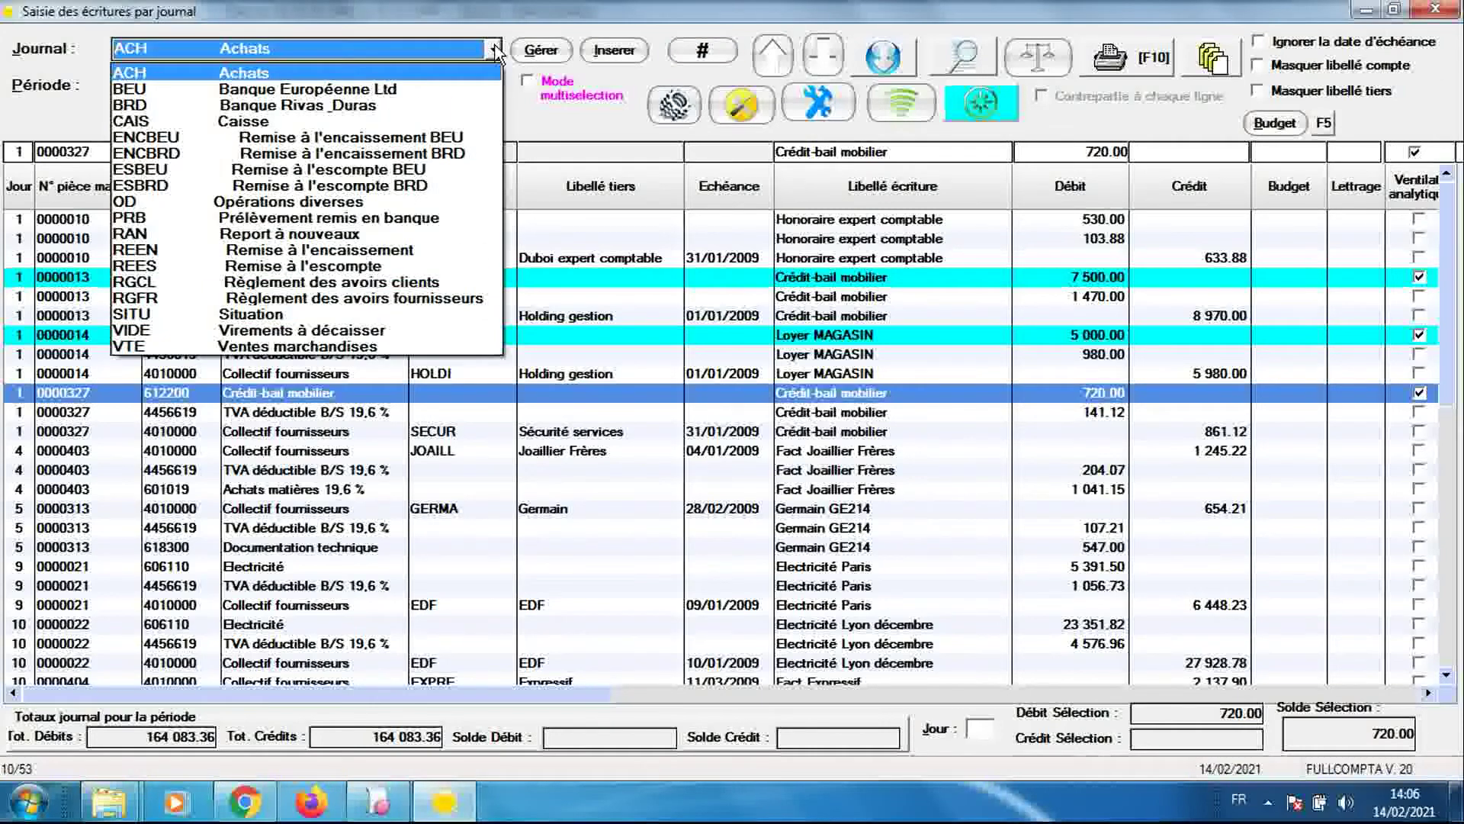
click(494, 50)
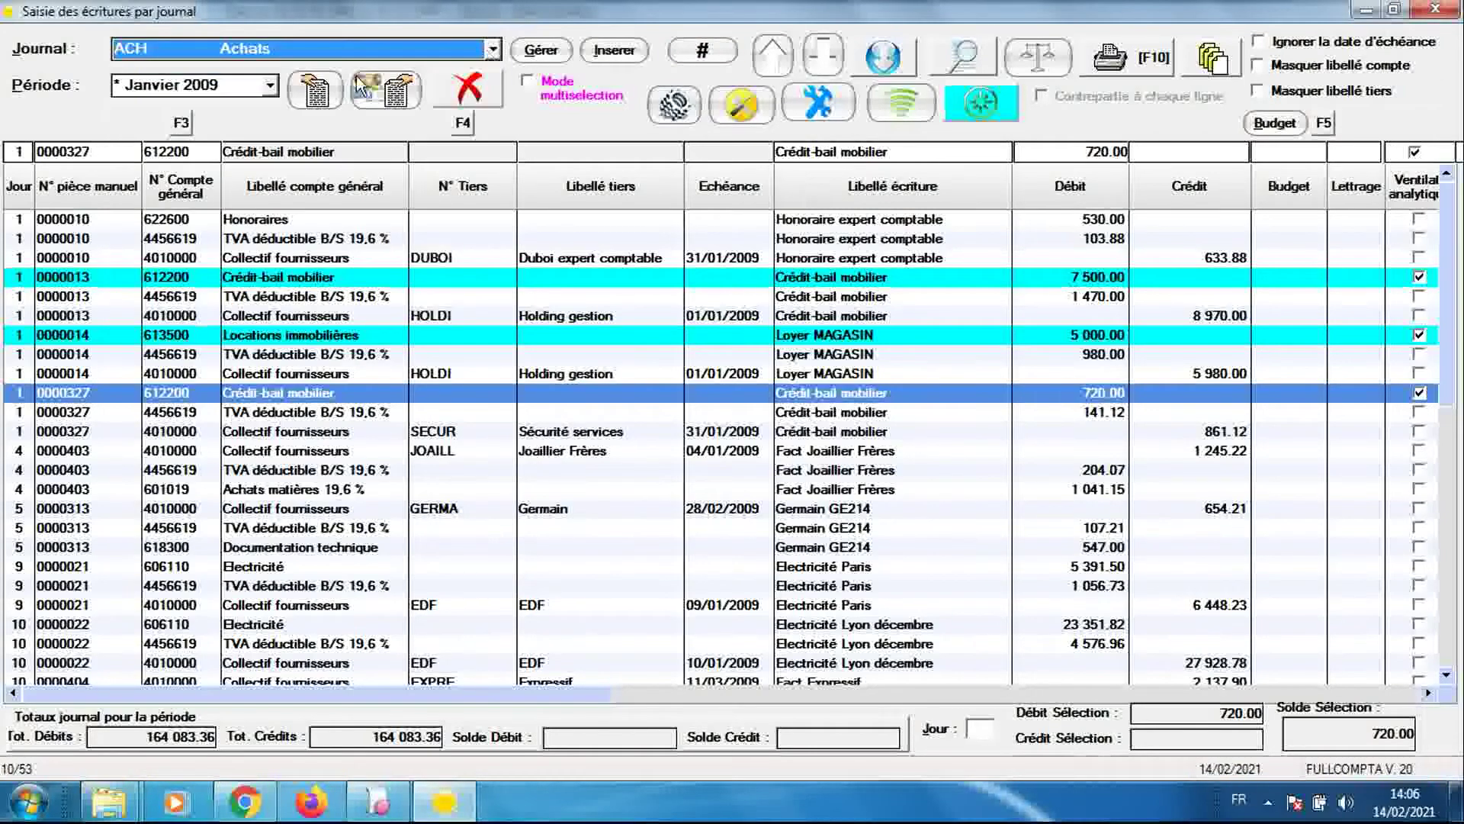
click(273, 86)
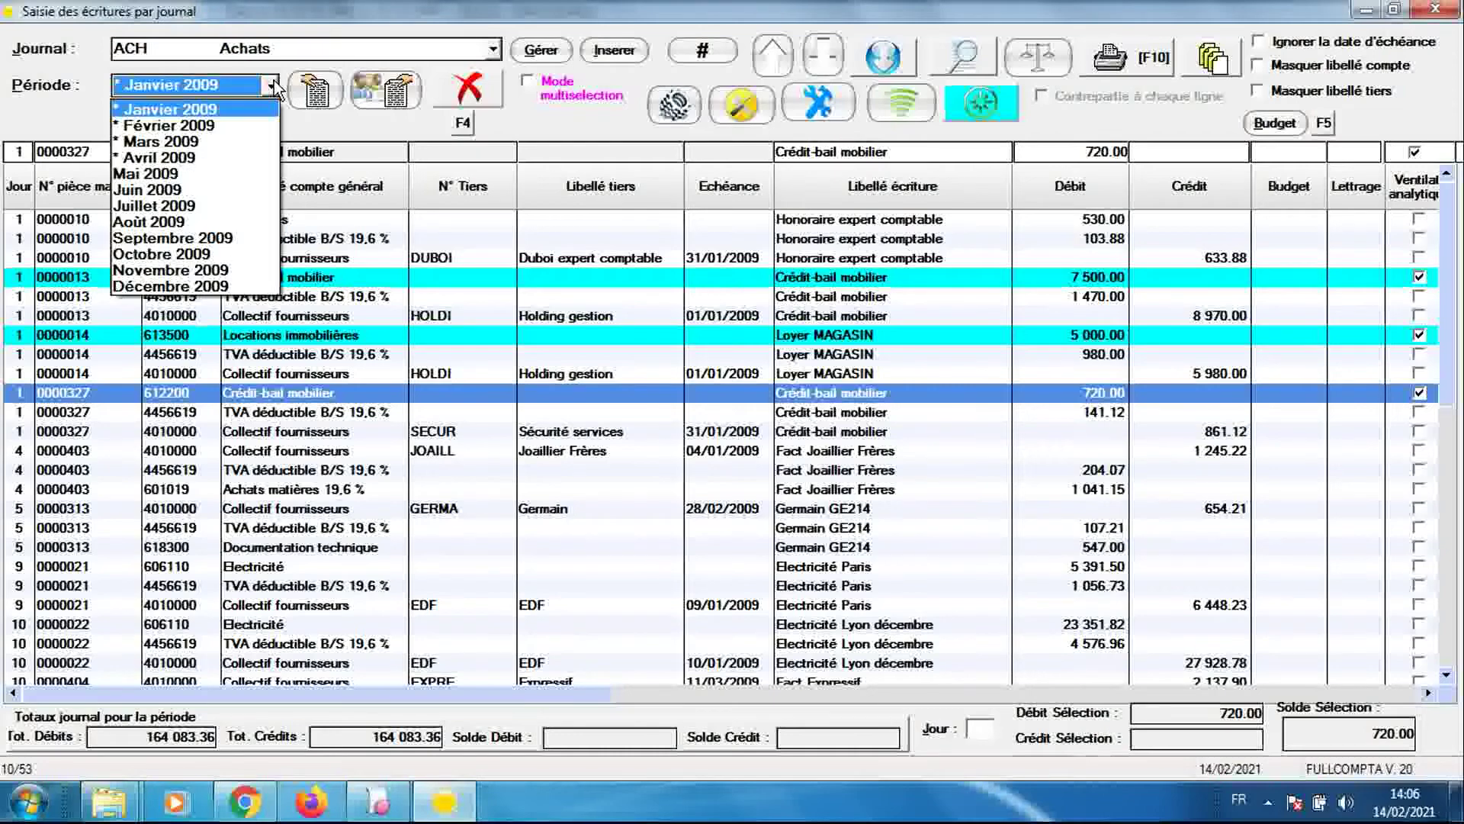
click(246, 127)
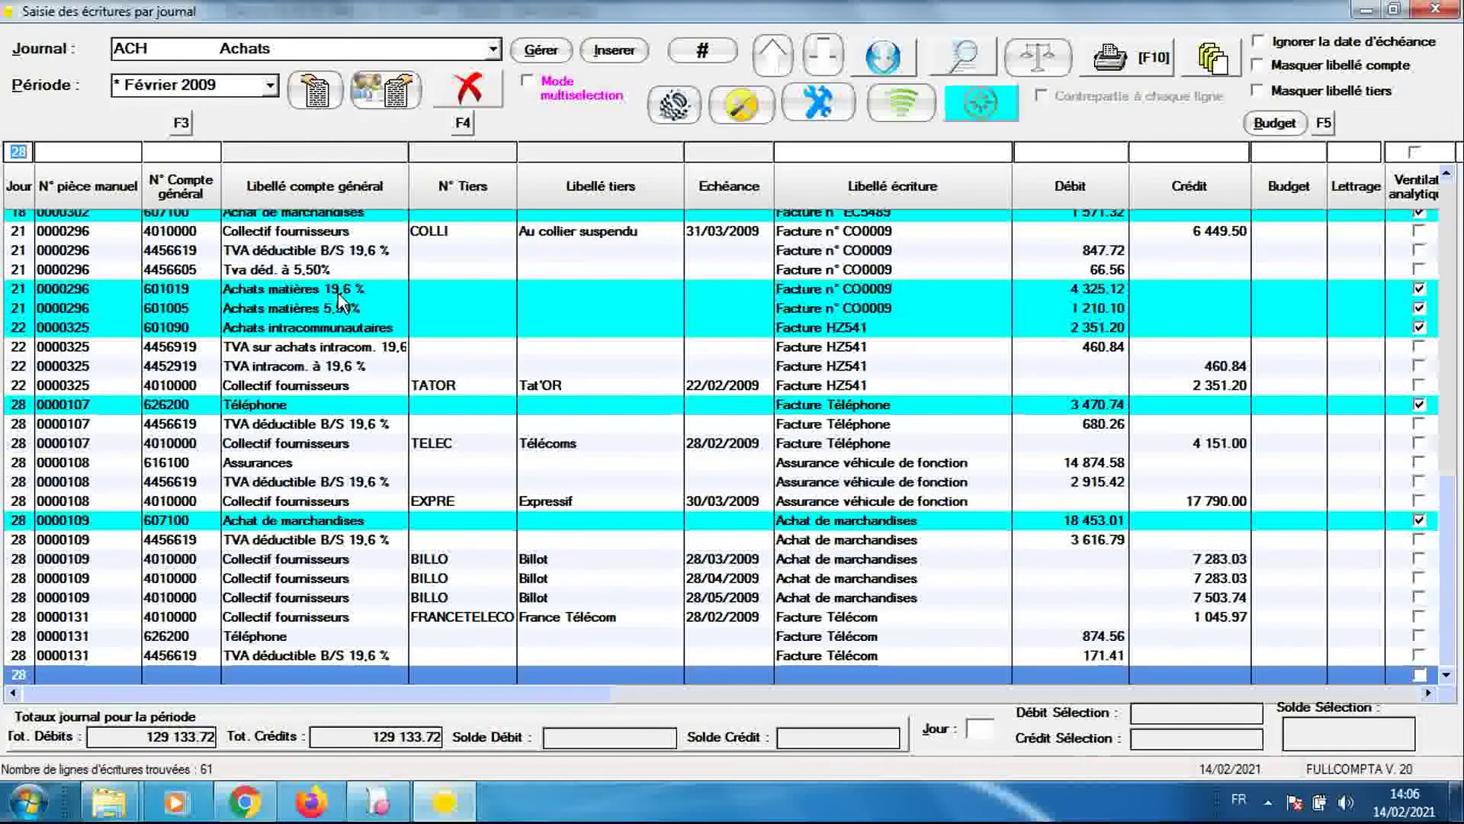
click(694, 59)
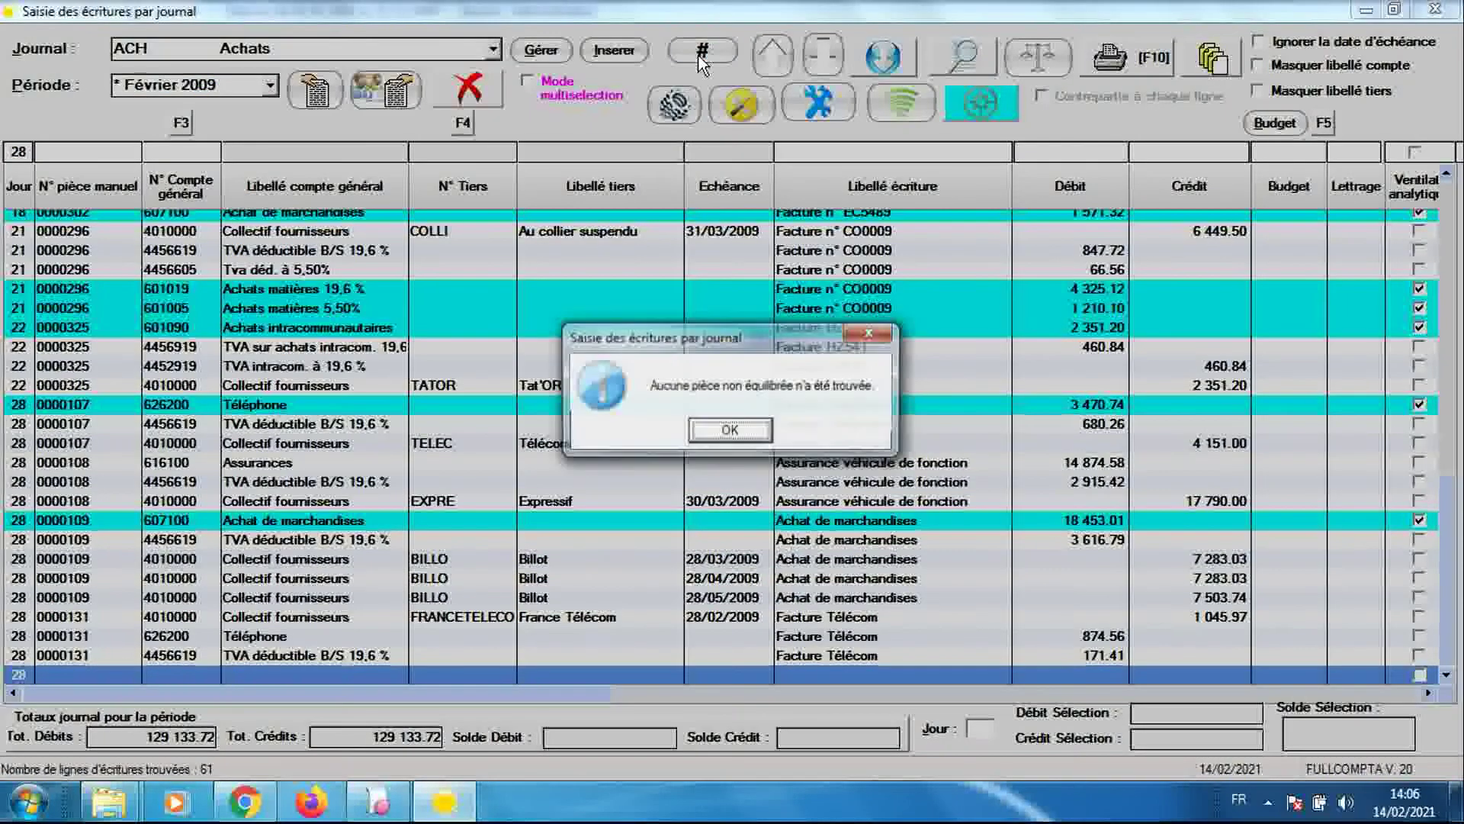
click(728, 430)
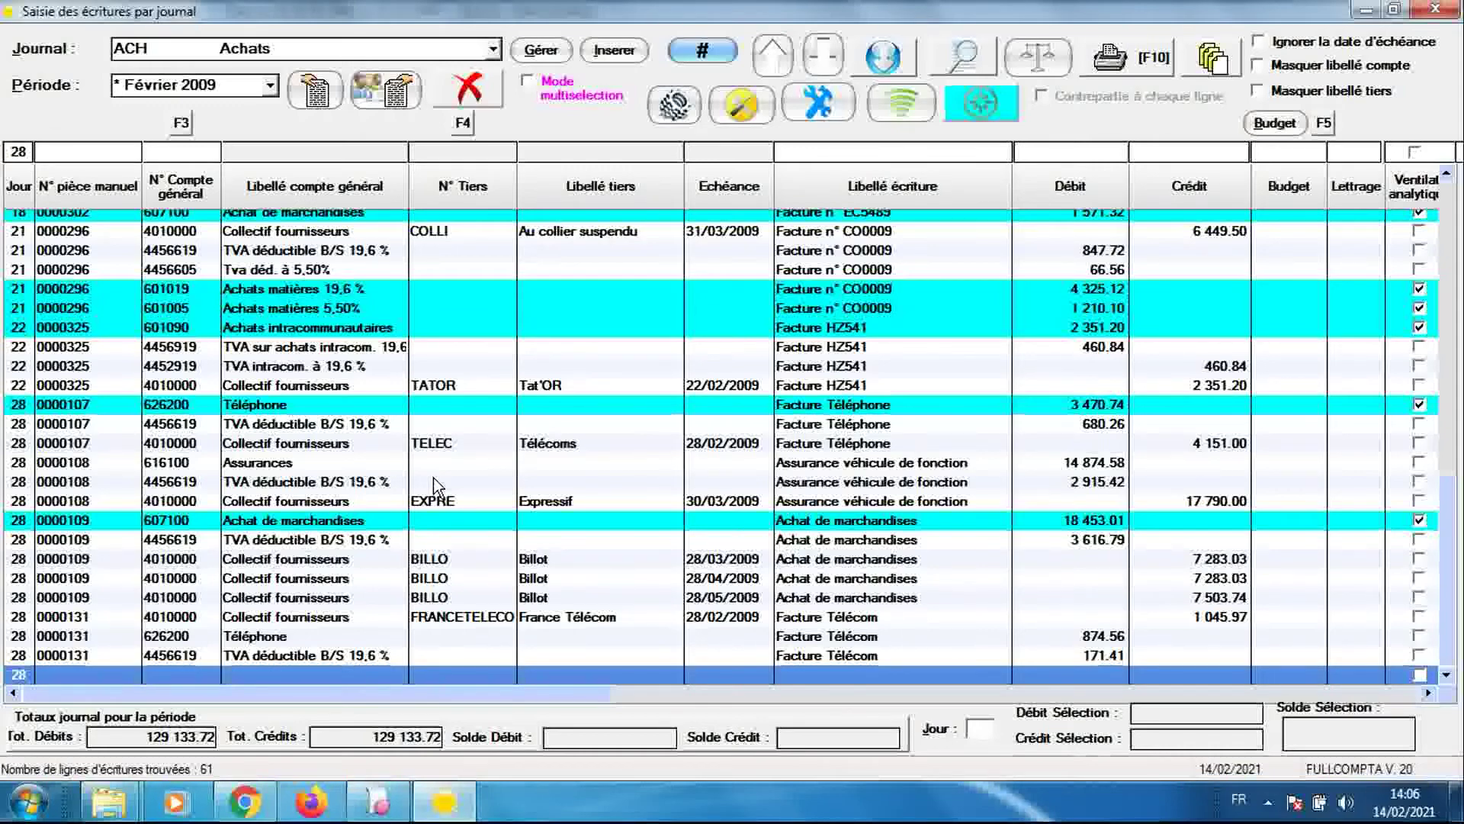
Glance at the Sage journal, return to FULLCOMPTA, and inspect Facture n° CO0009's 601019 line and Facture HZ541's 601090 and 4452919 lines
click(379, 807)
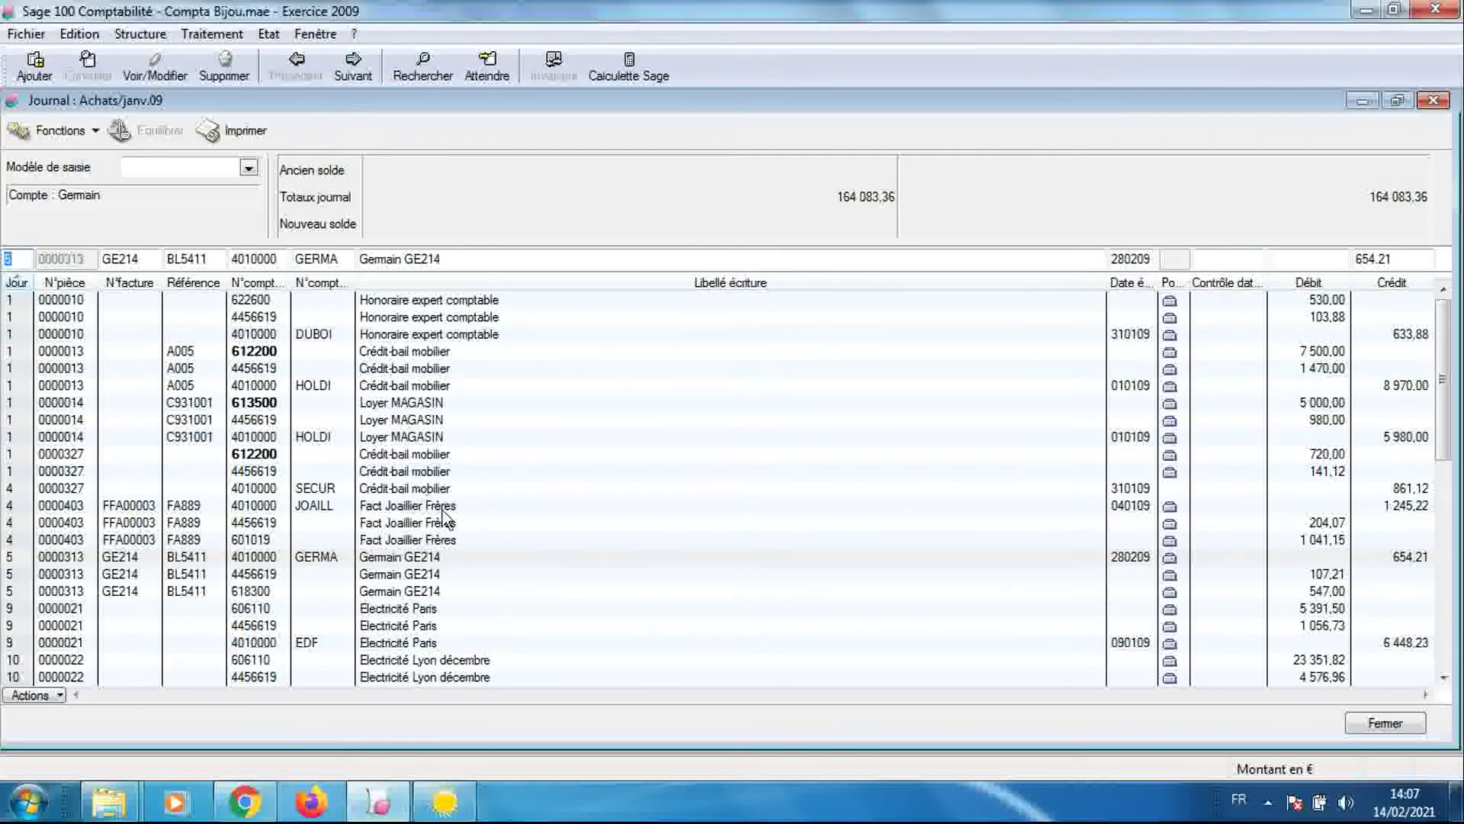
click(446, 804)
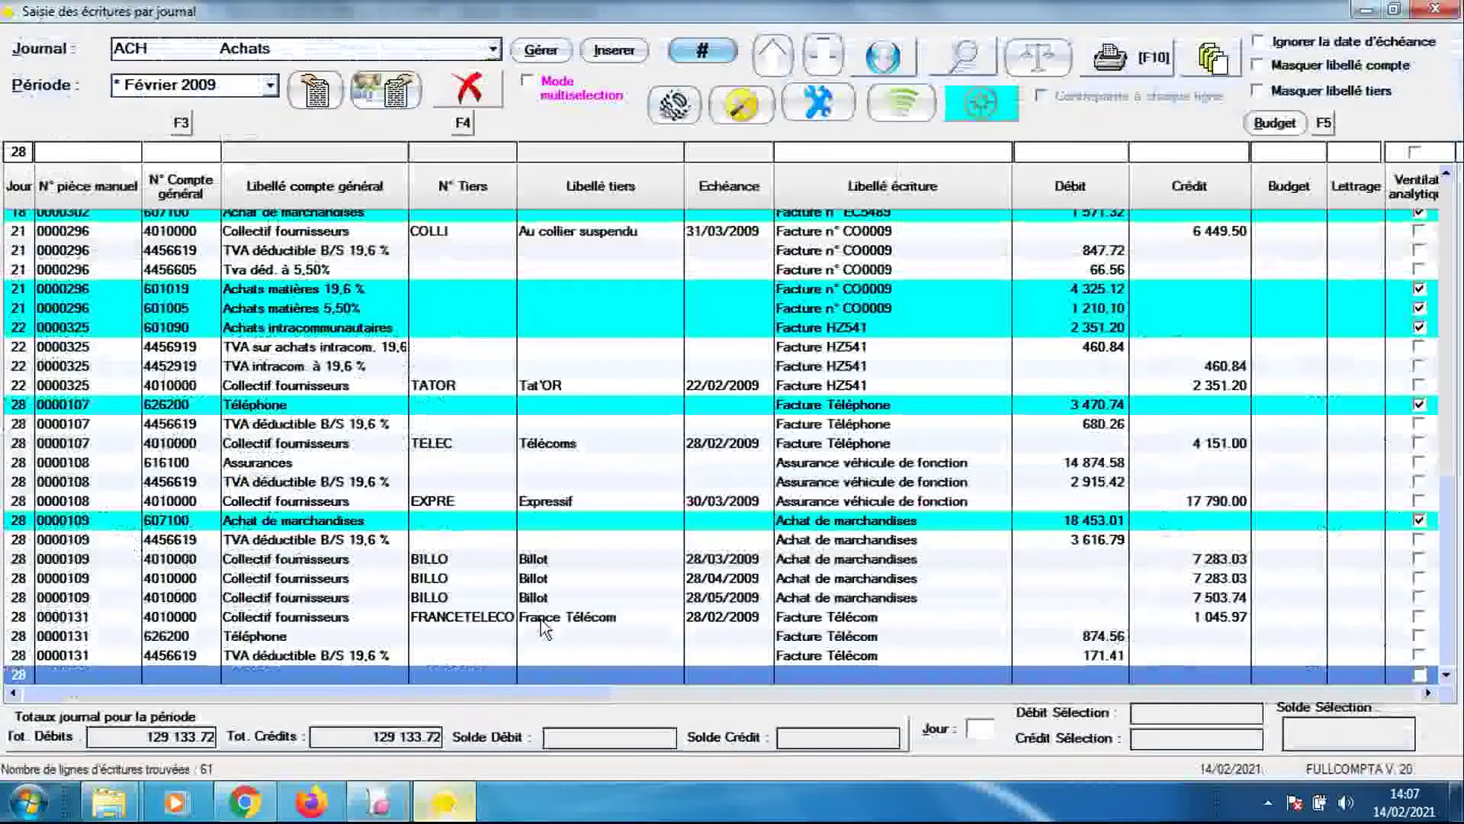
click(499, 291)
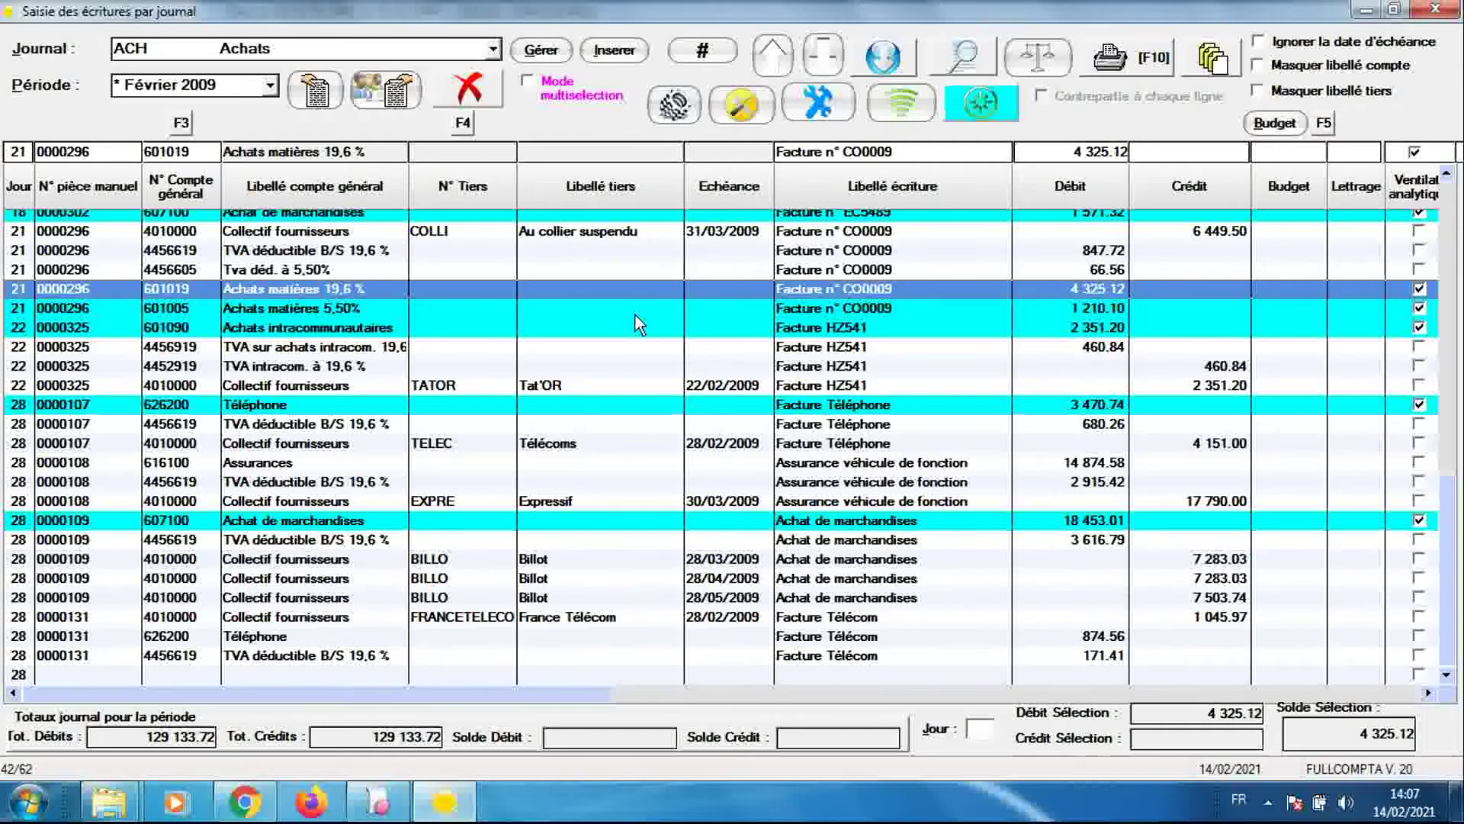
click(567, 335)
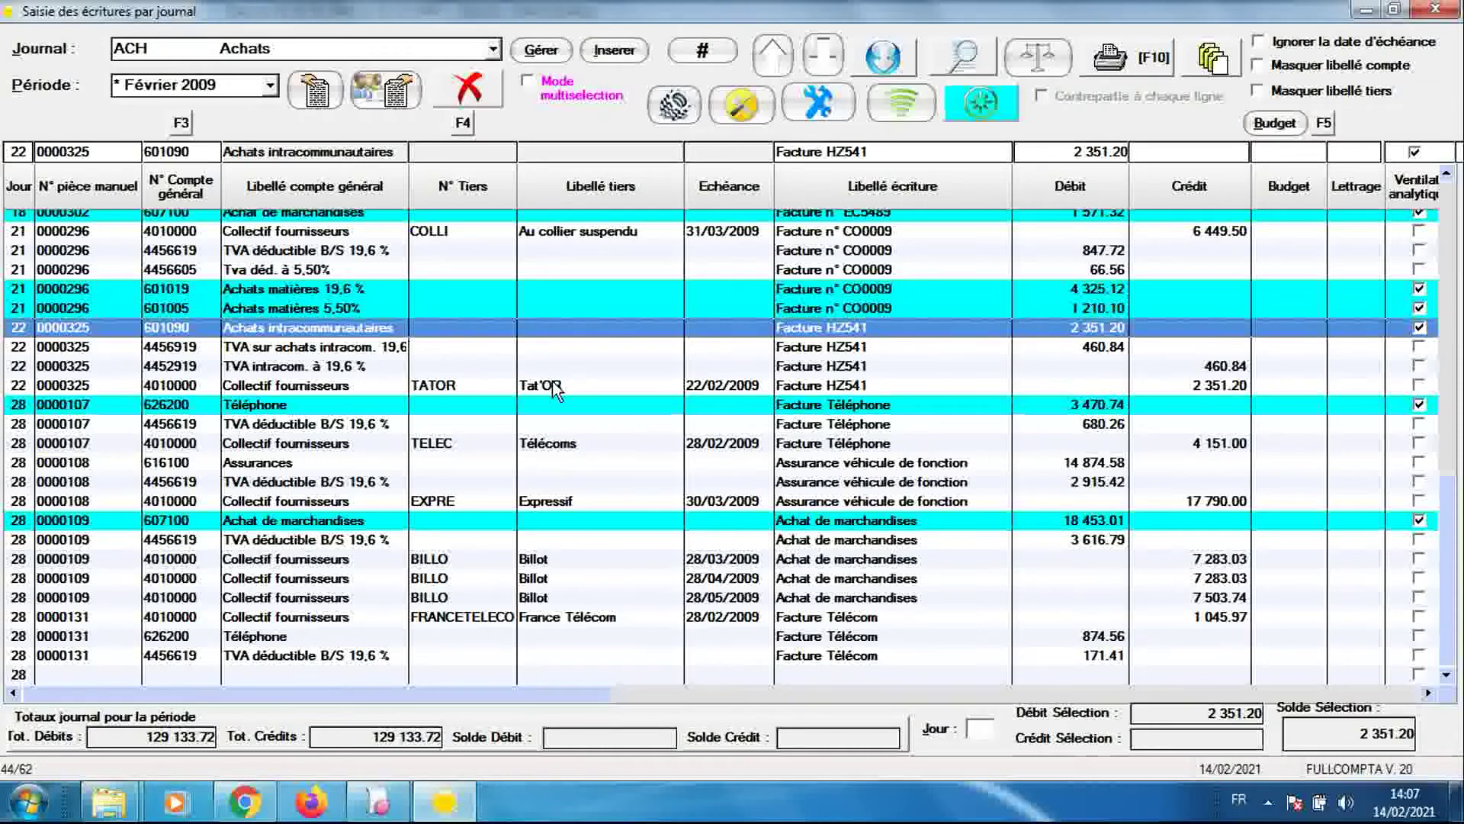
click(554, 368)
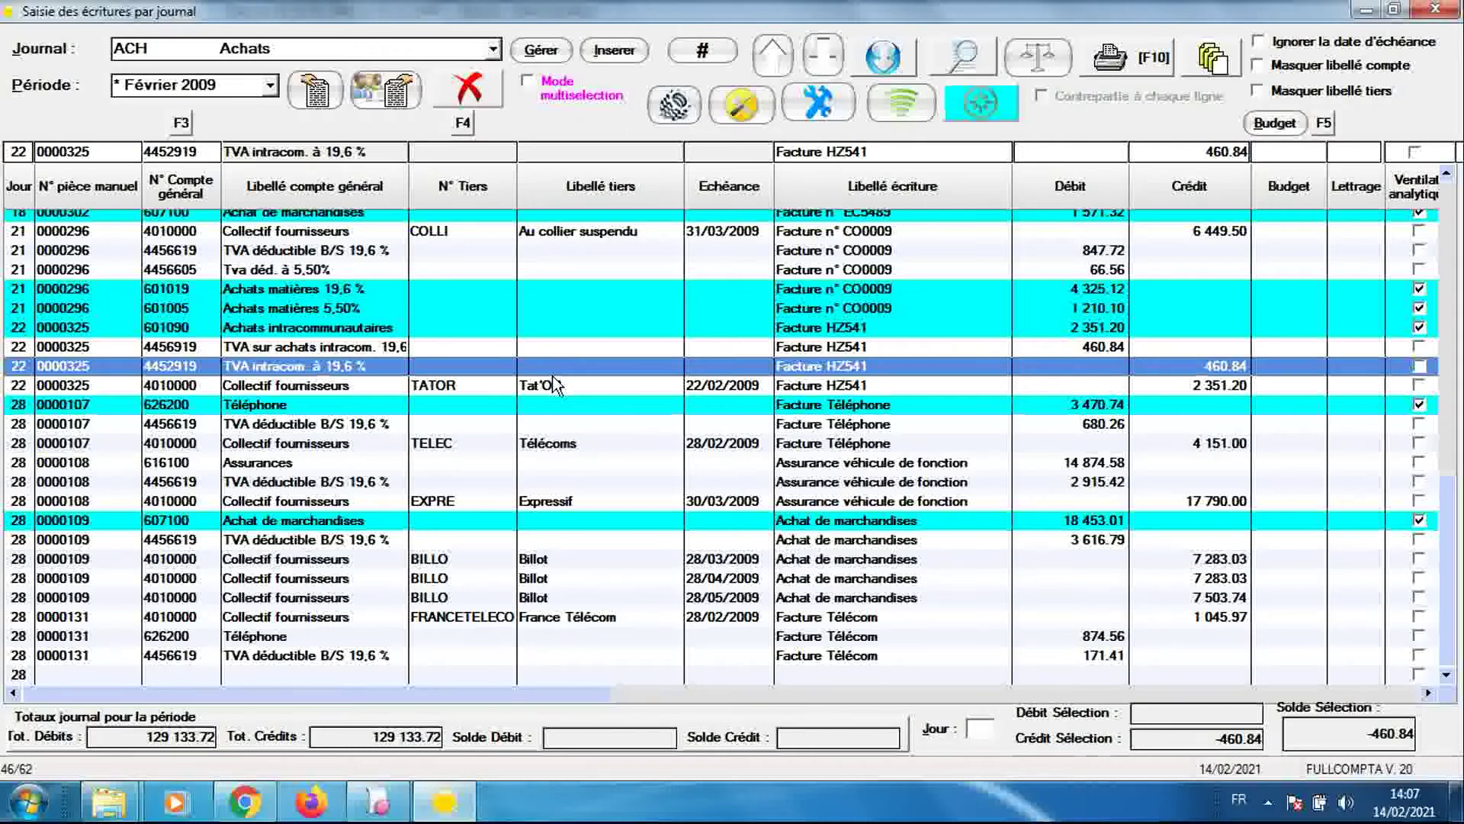
Move Facture HZ541's 4452919 TVA intracom. line up two rows and back down two rows
click(771, 67)
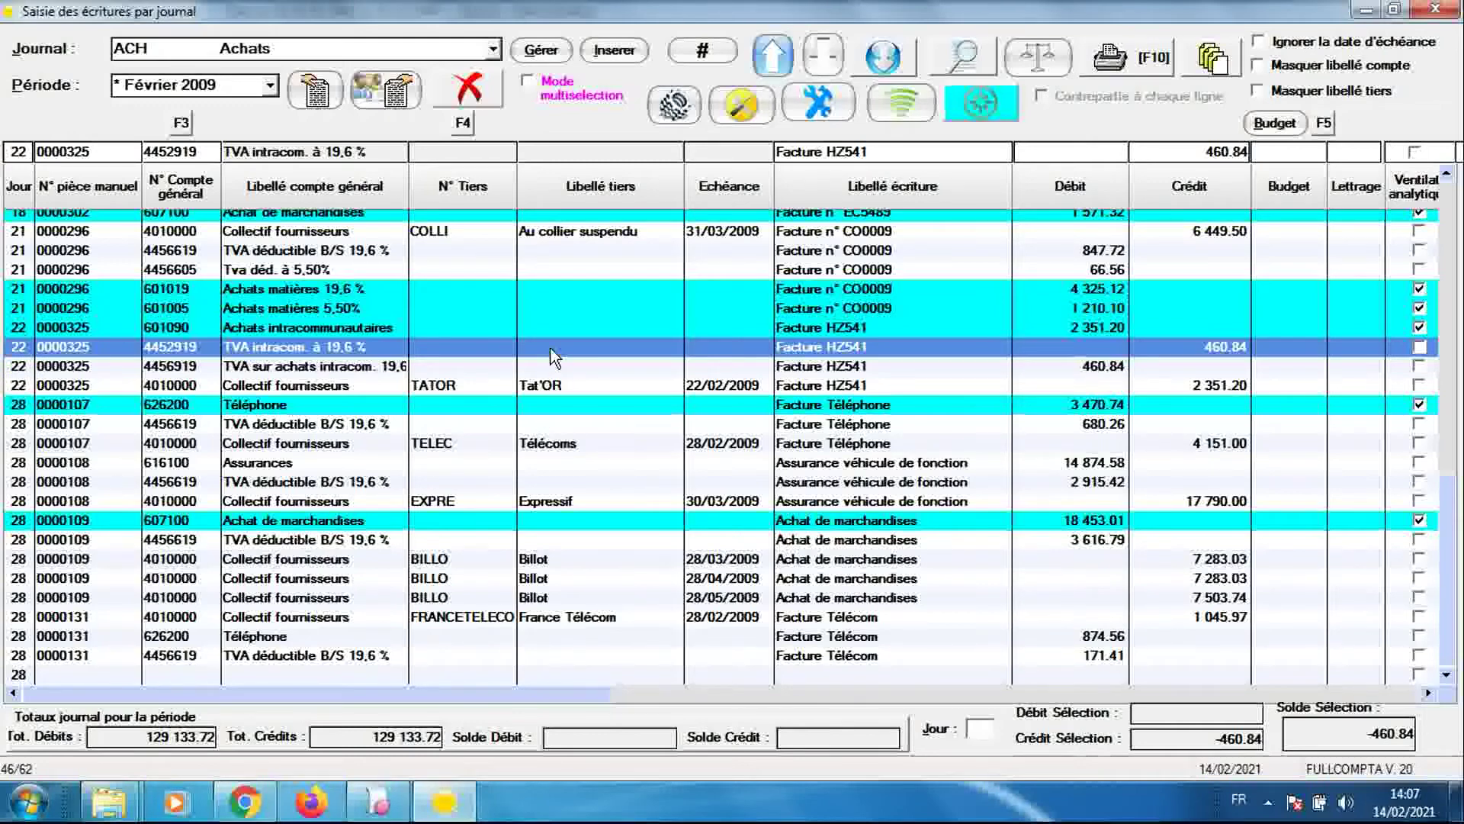
click(770, 67)
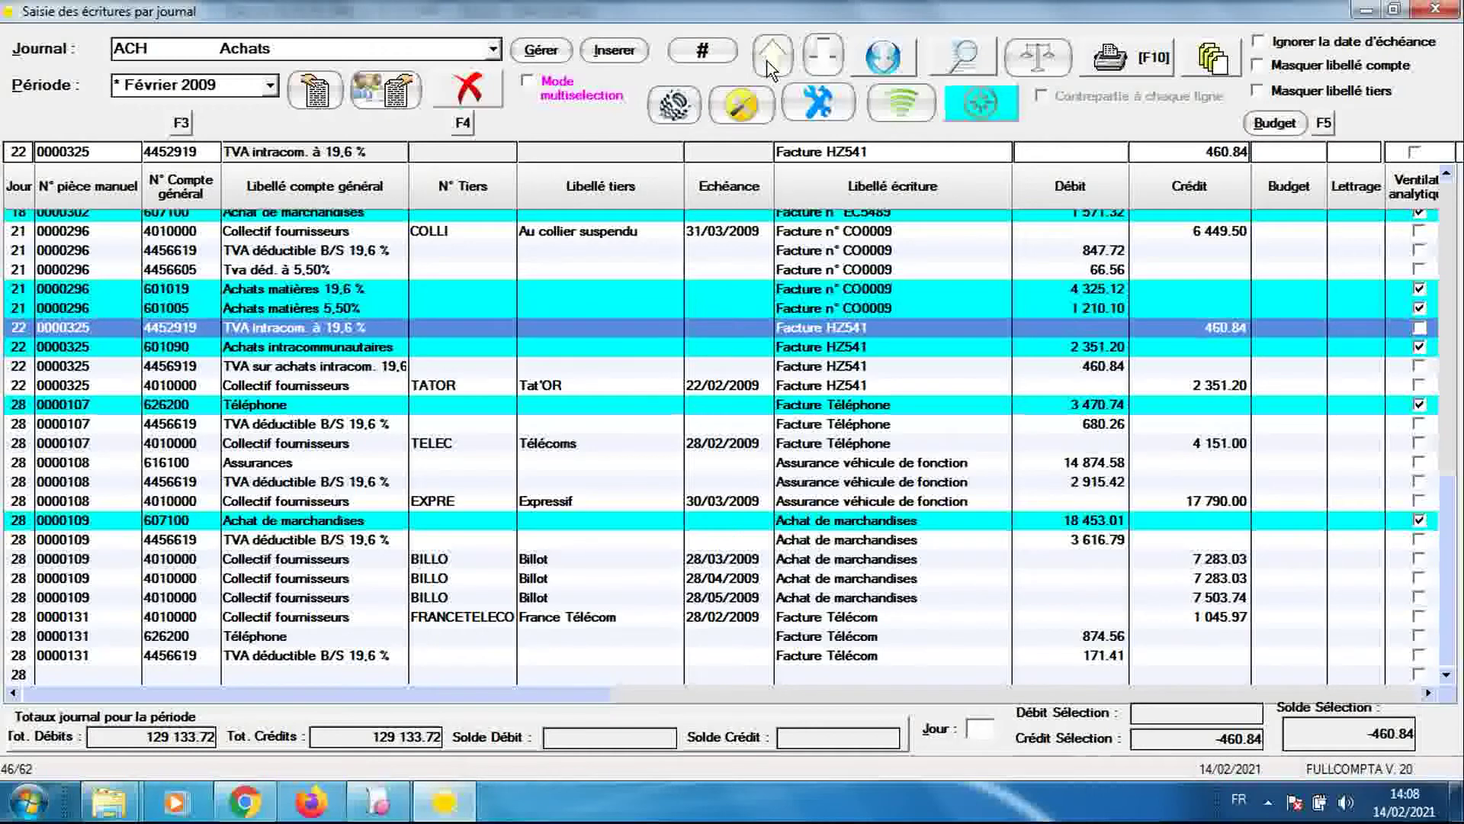
click(820, 67)
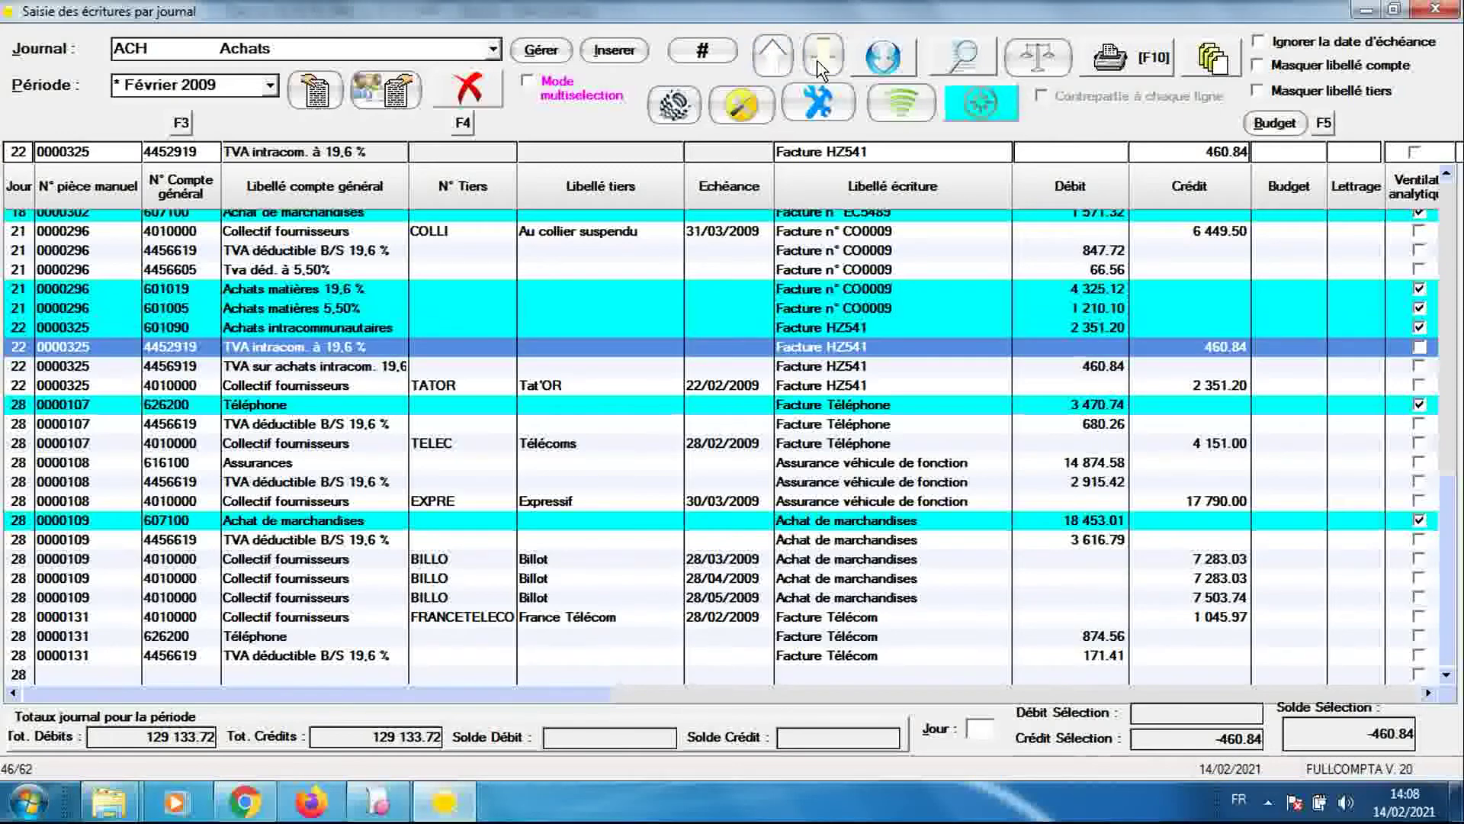
click(819, 69)
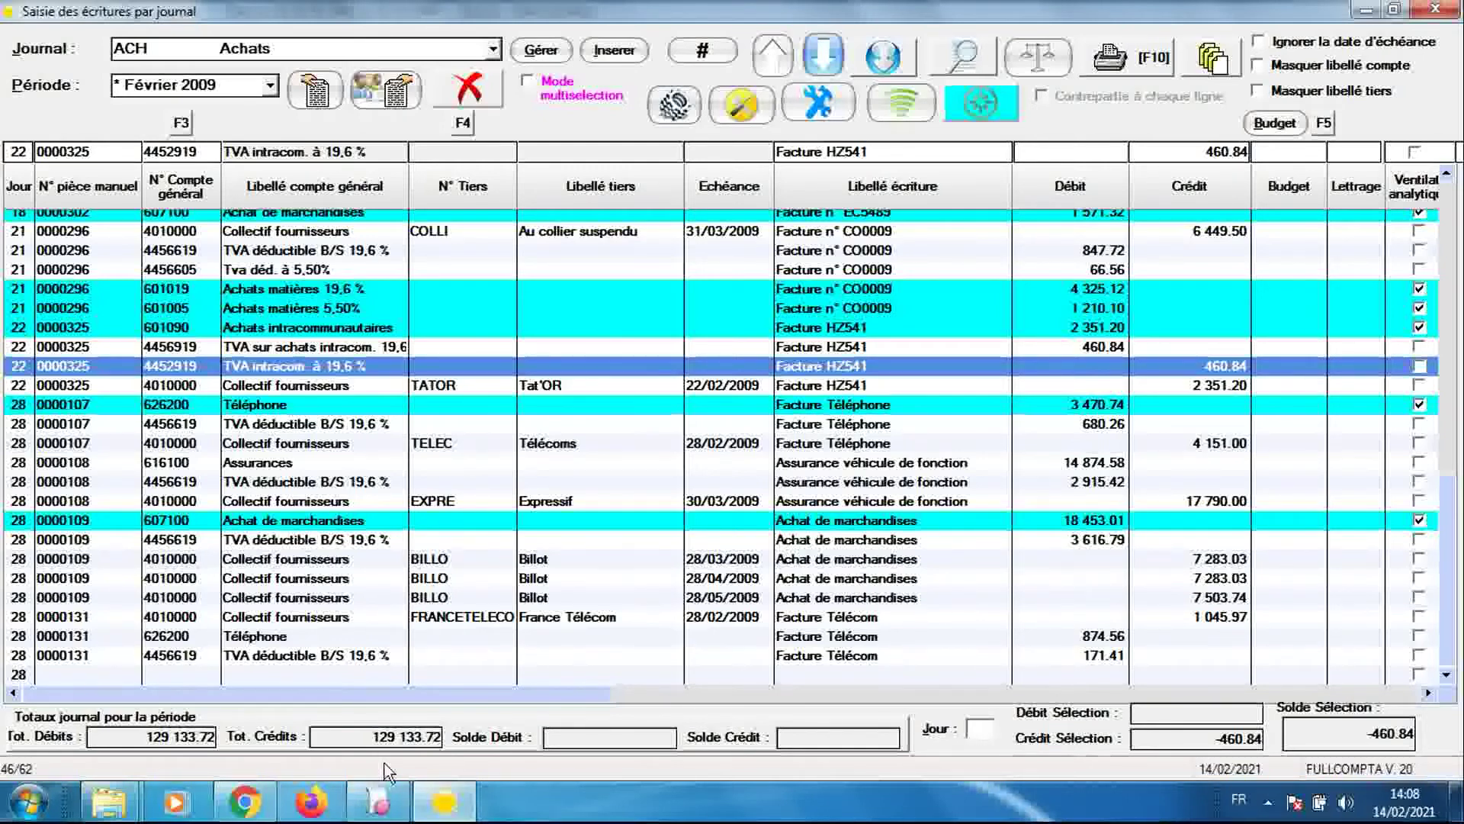
Switch to Sage 100 Comptabilité and inspect lines of the Crédit-bail mobilier, Joaillier Frères, Germain, Electricité Paris and Loyer MAGASIN pieces in the Achats journal
click(378, 801)
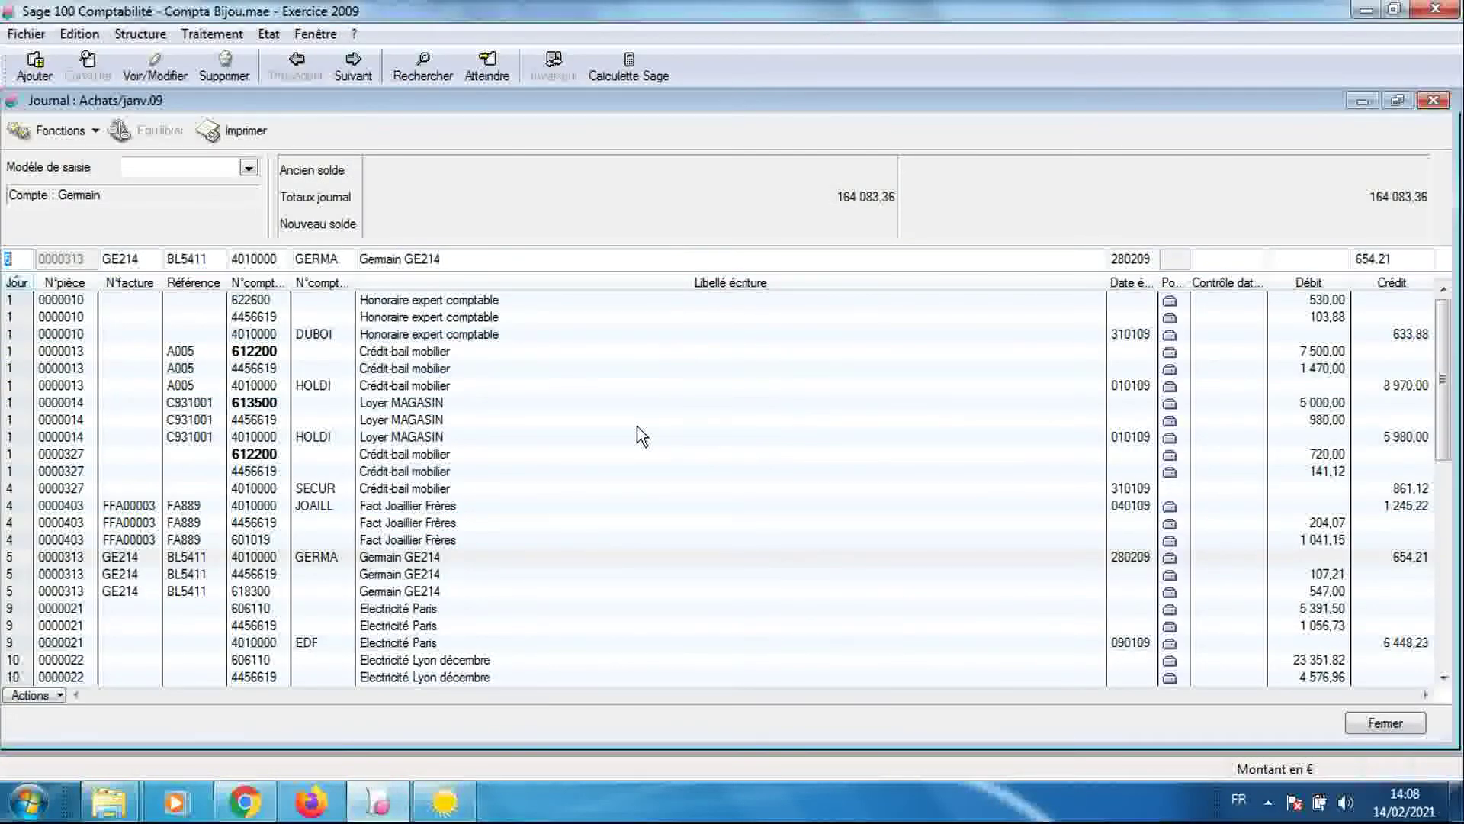
click(557, 439)
click(541, 467)
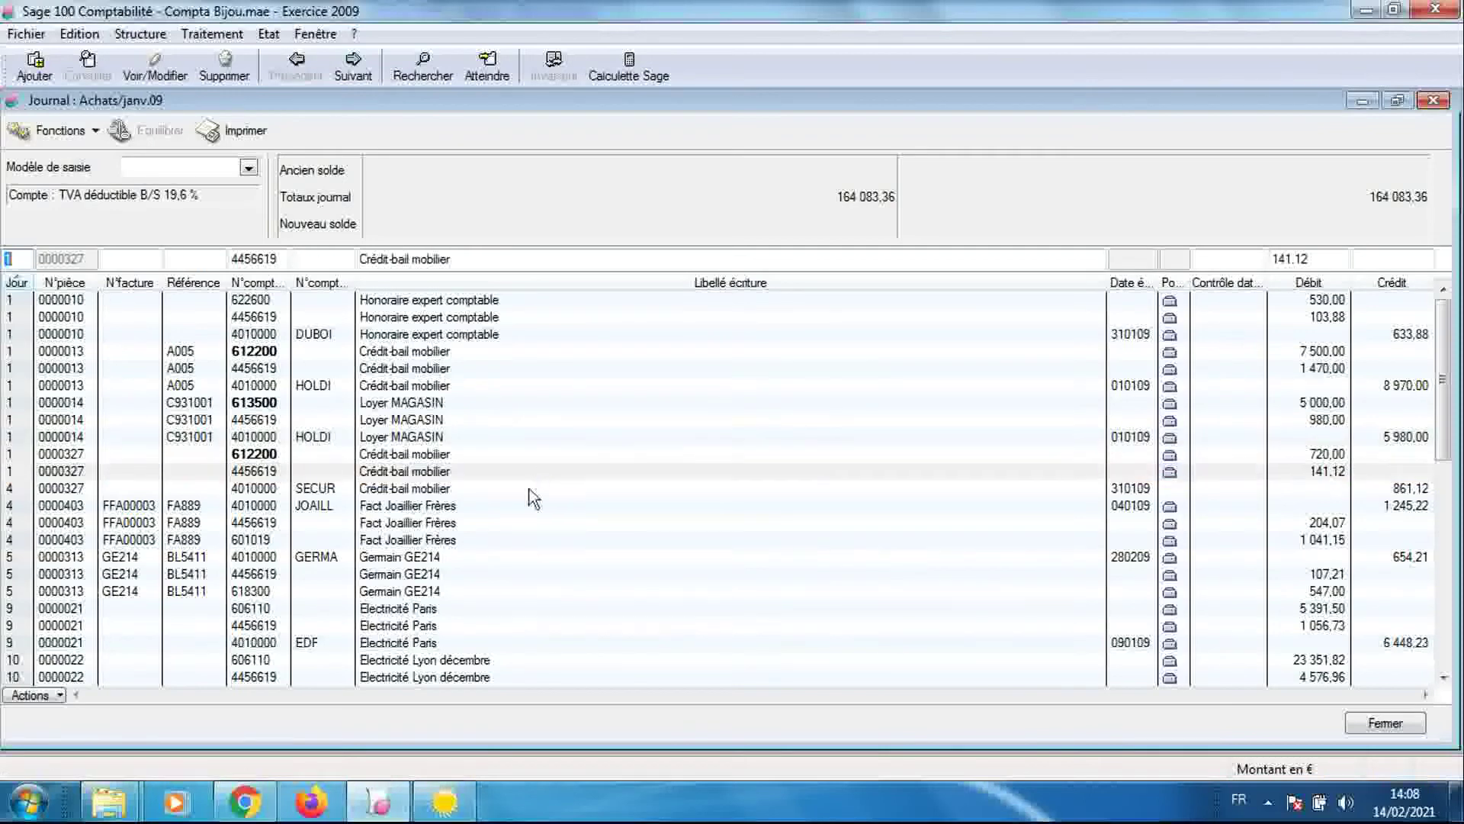
click(528, 489)
click(523, 510)
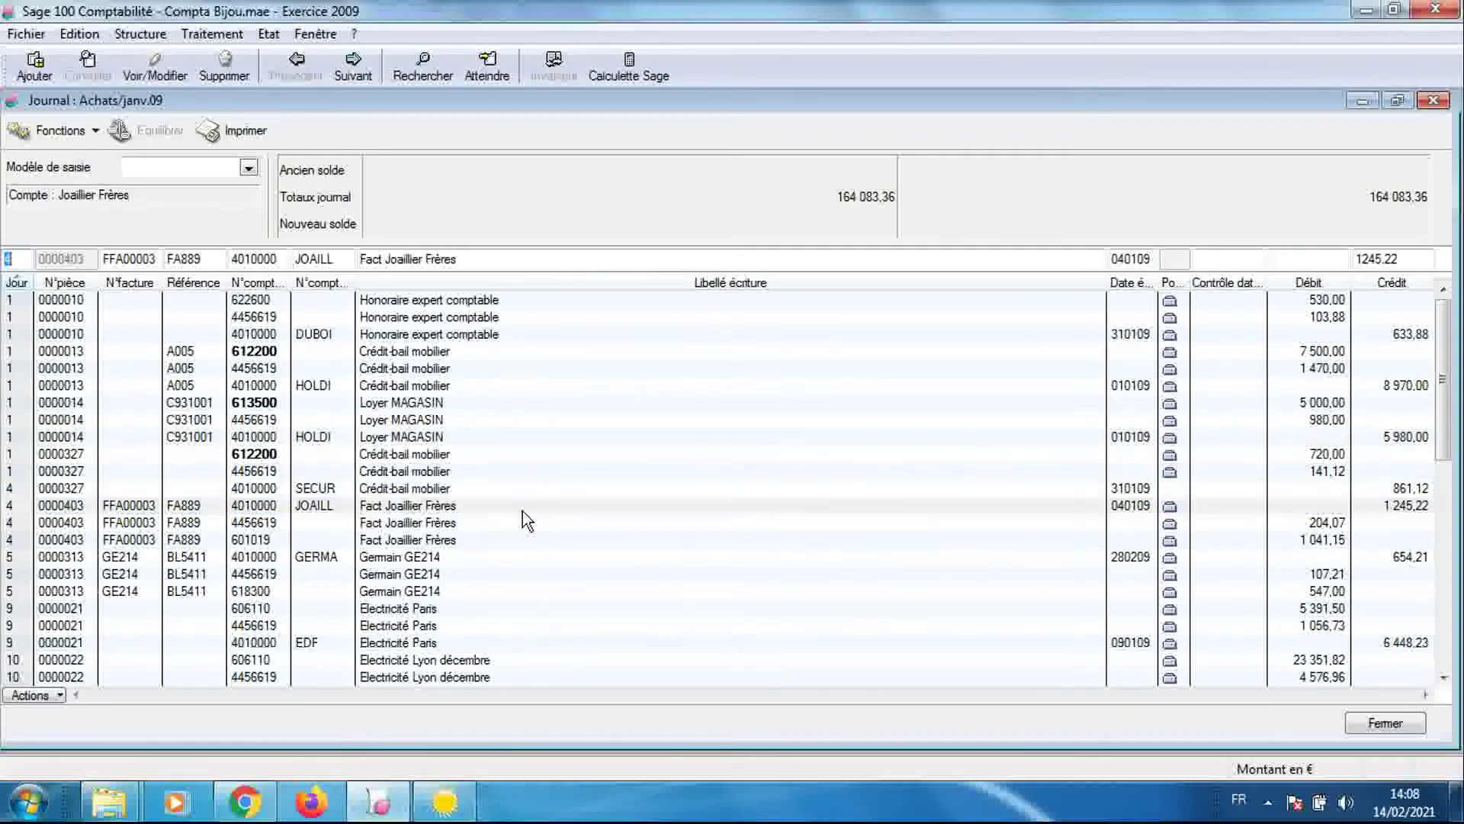
click(509, 574)
click(492, 611)
click(479, 627)
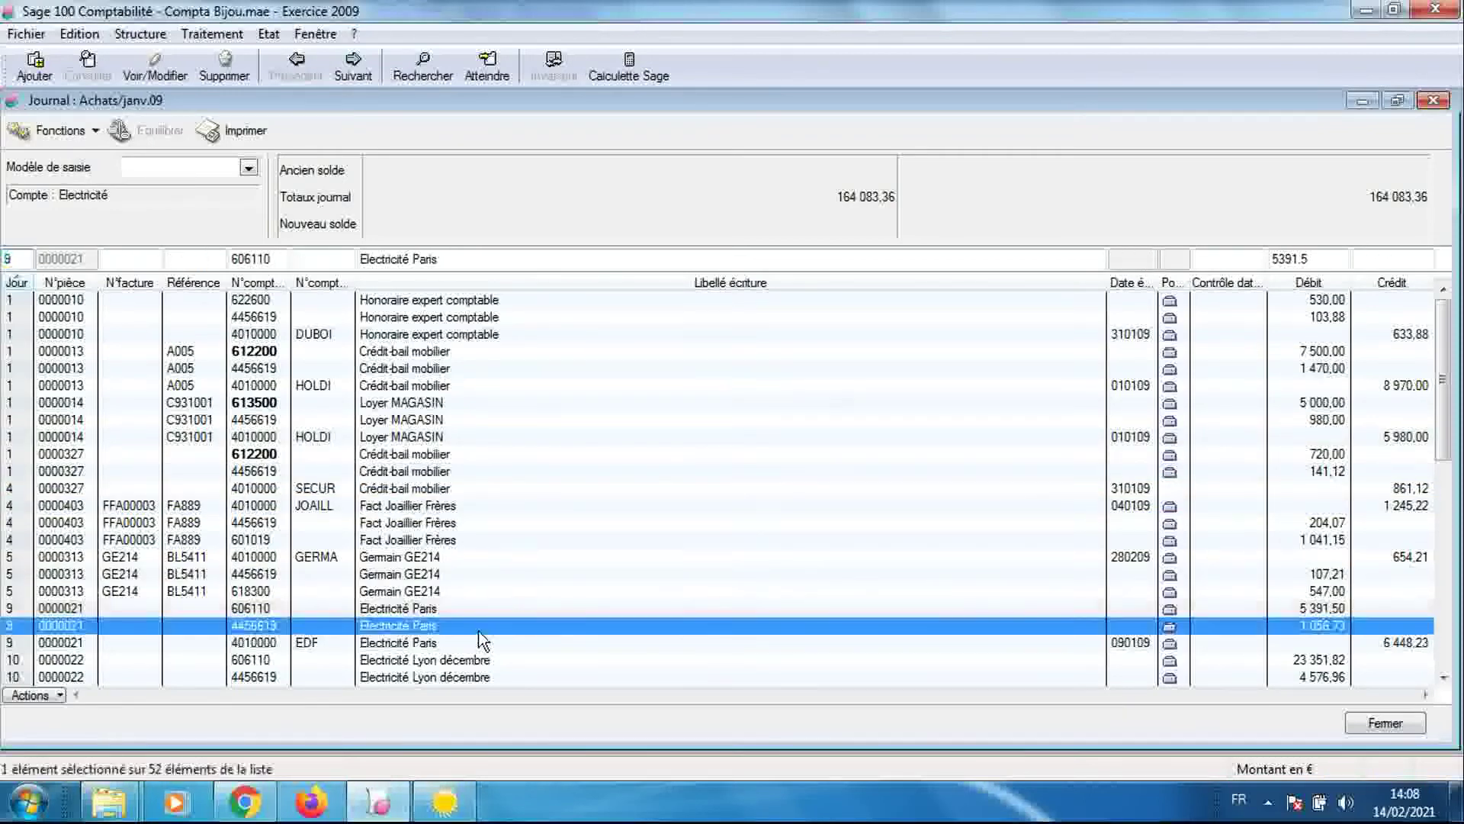
click(496, 476)
click(496, 419)
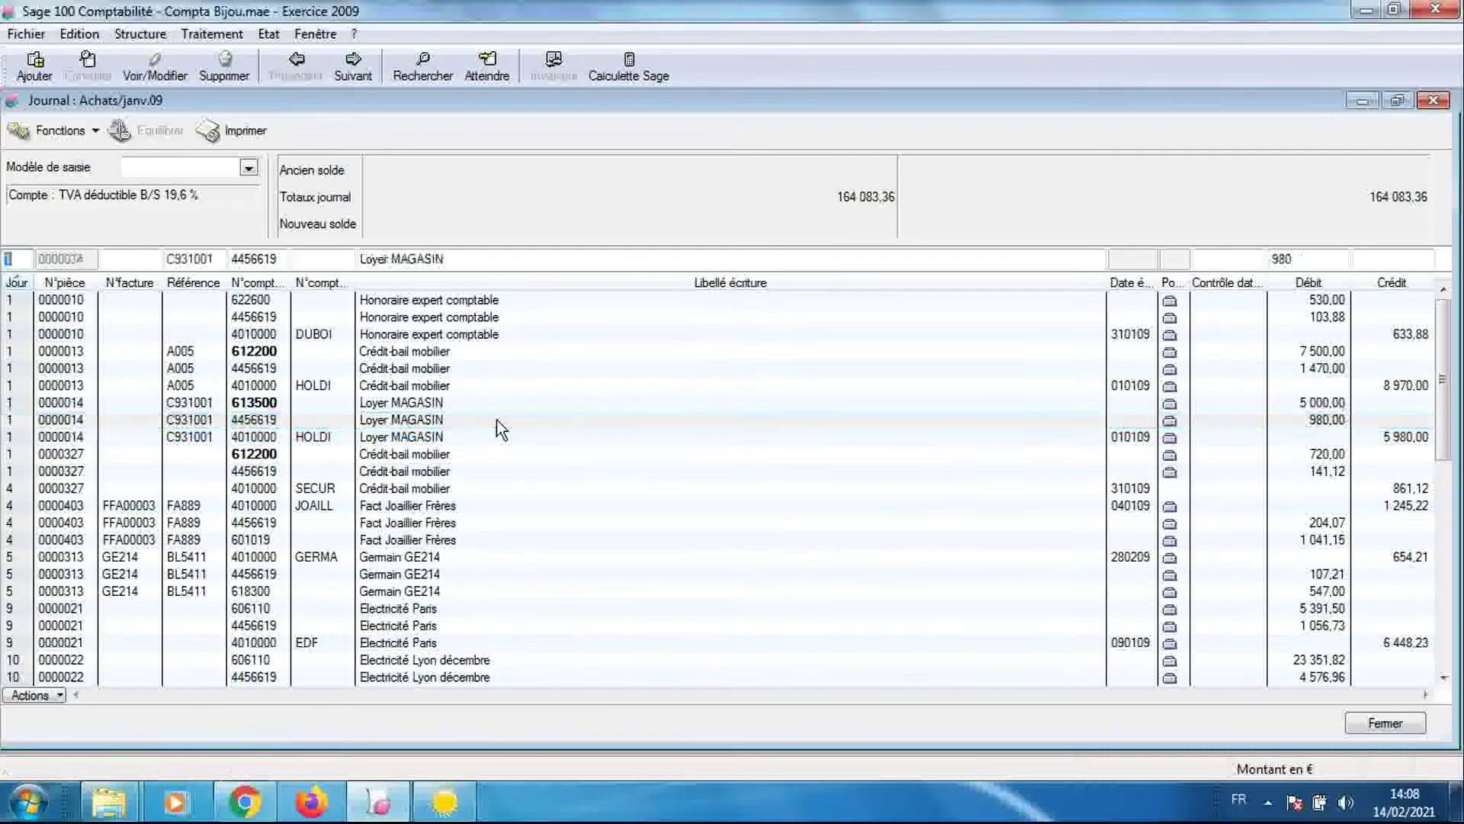
Return to FULLCOMPTA and display the BEU Banque Européenne Ltd journal for Février 2009
click(445, 801)
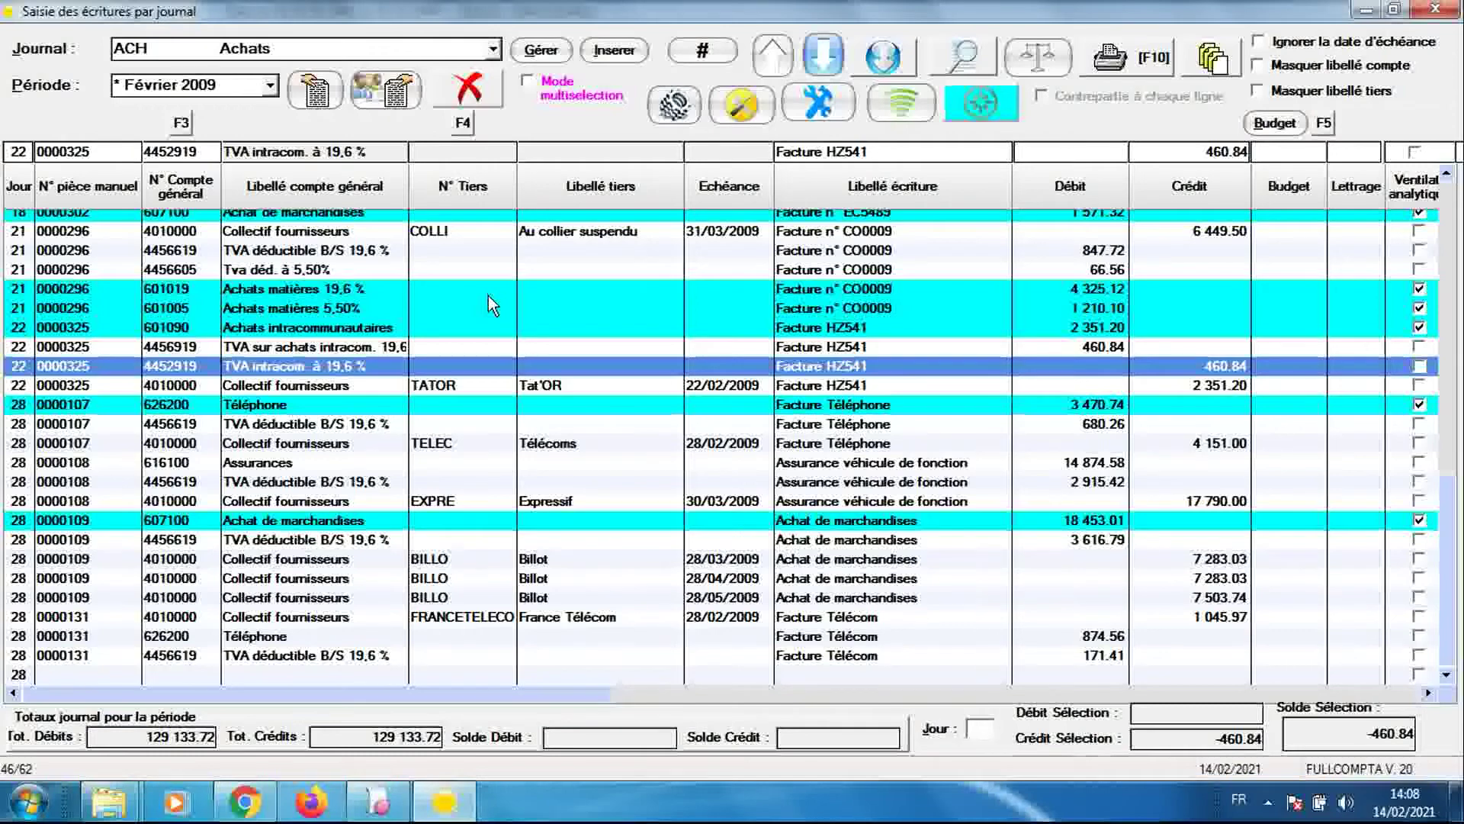
click(495, 51)
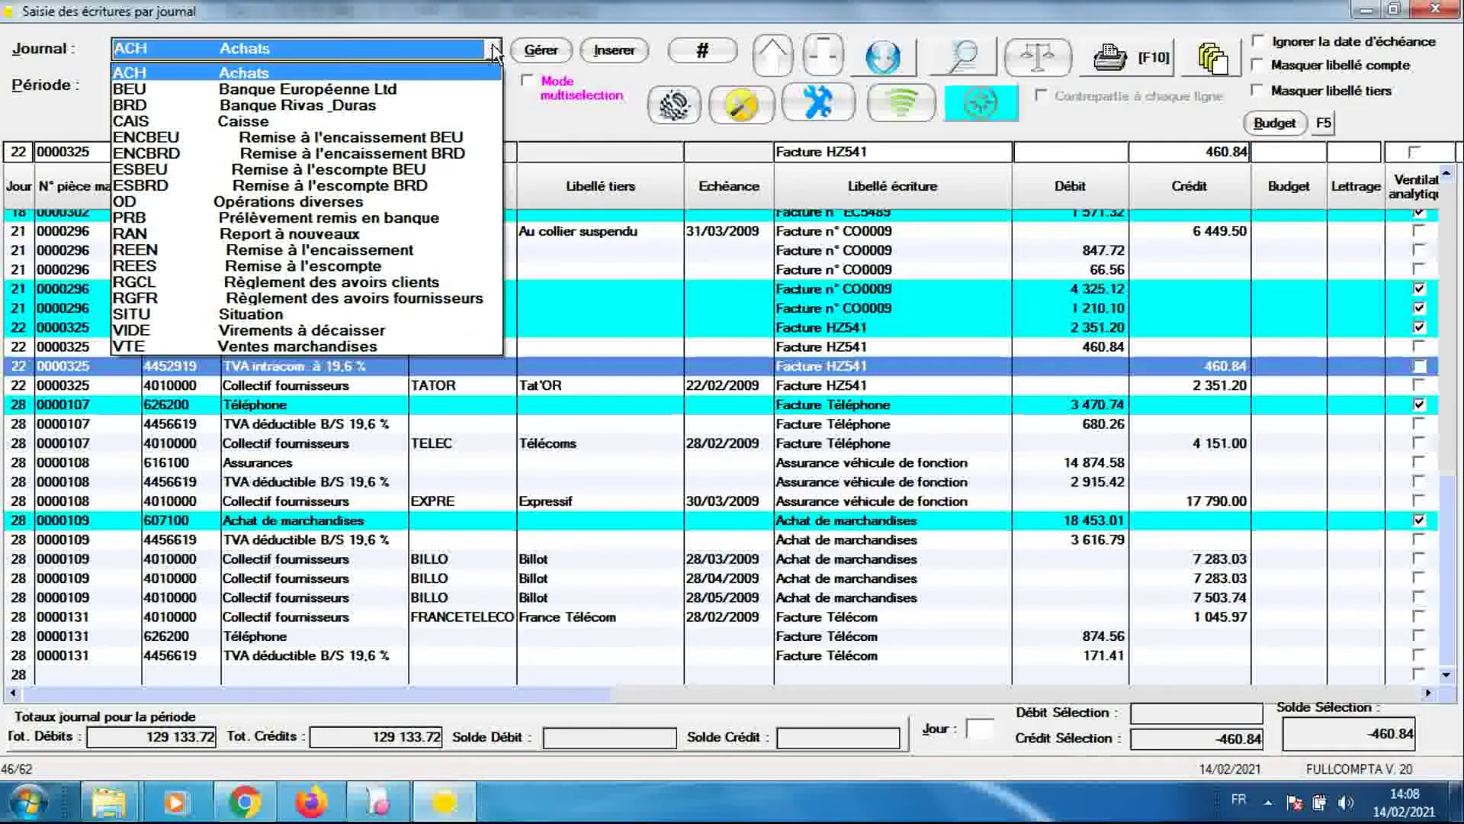
click(464, 89)
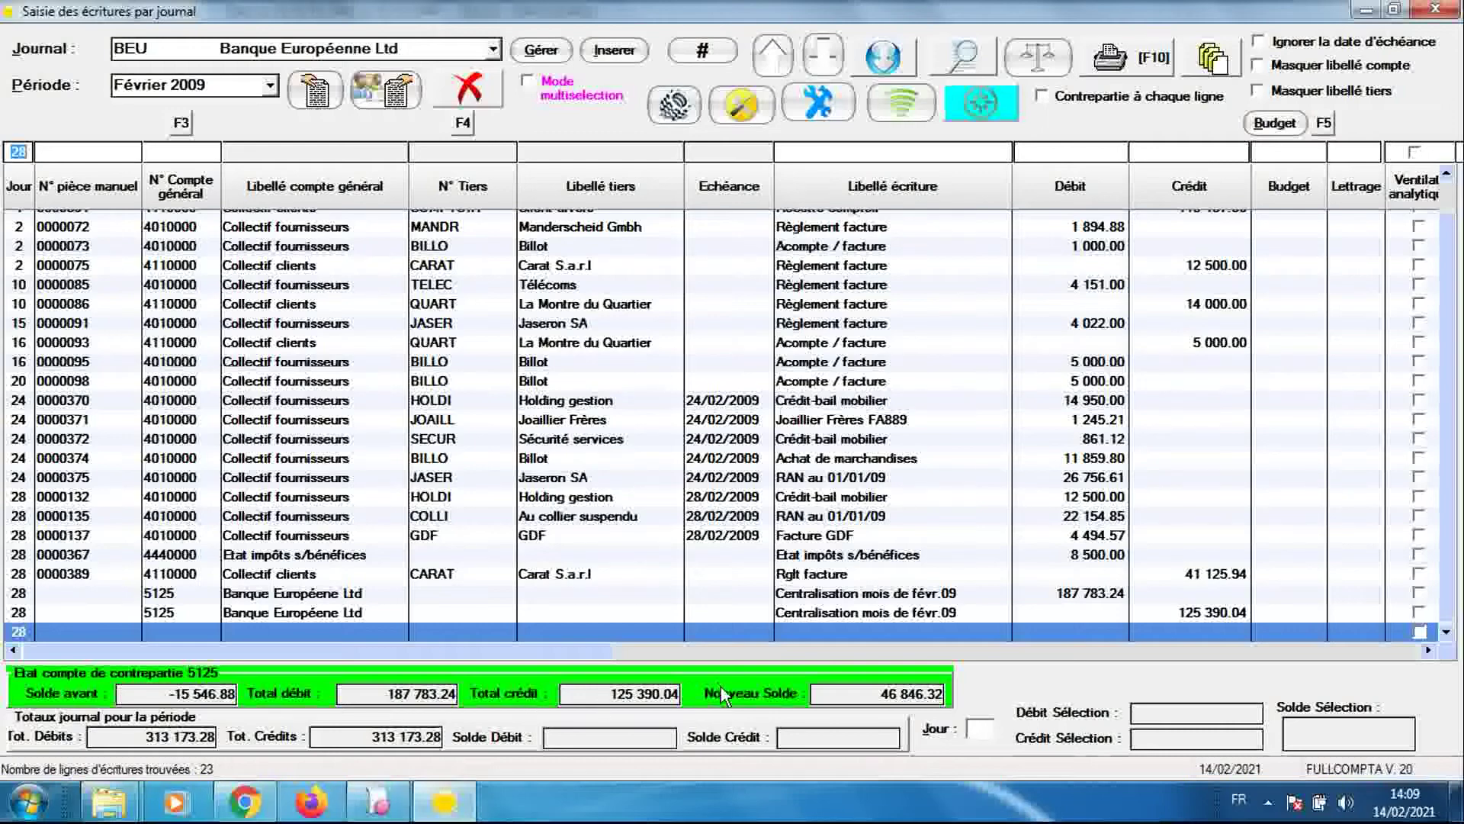
Switch to Sage 100 Comptabilité, open the BEU Banque Européenne Ltd entry journal for févr.09 and maximize its window
click(391, 810)
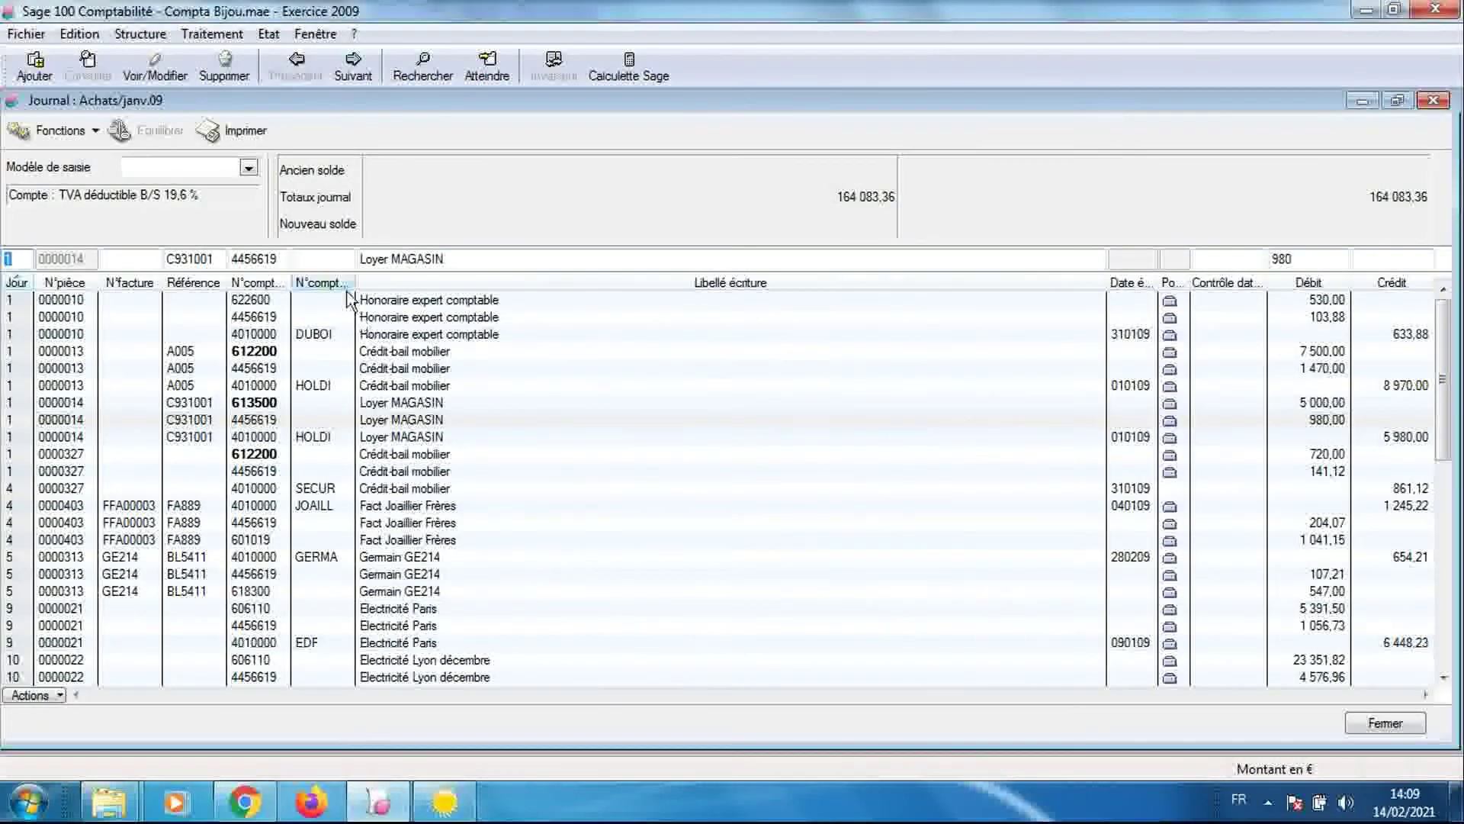
click(200, 34)
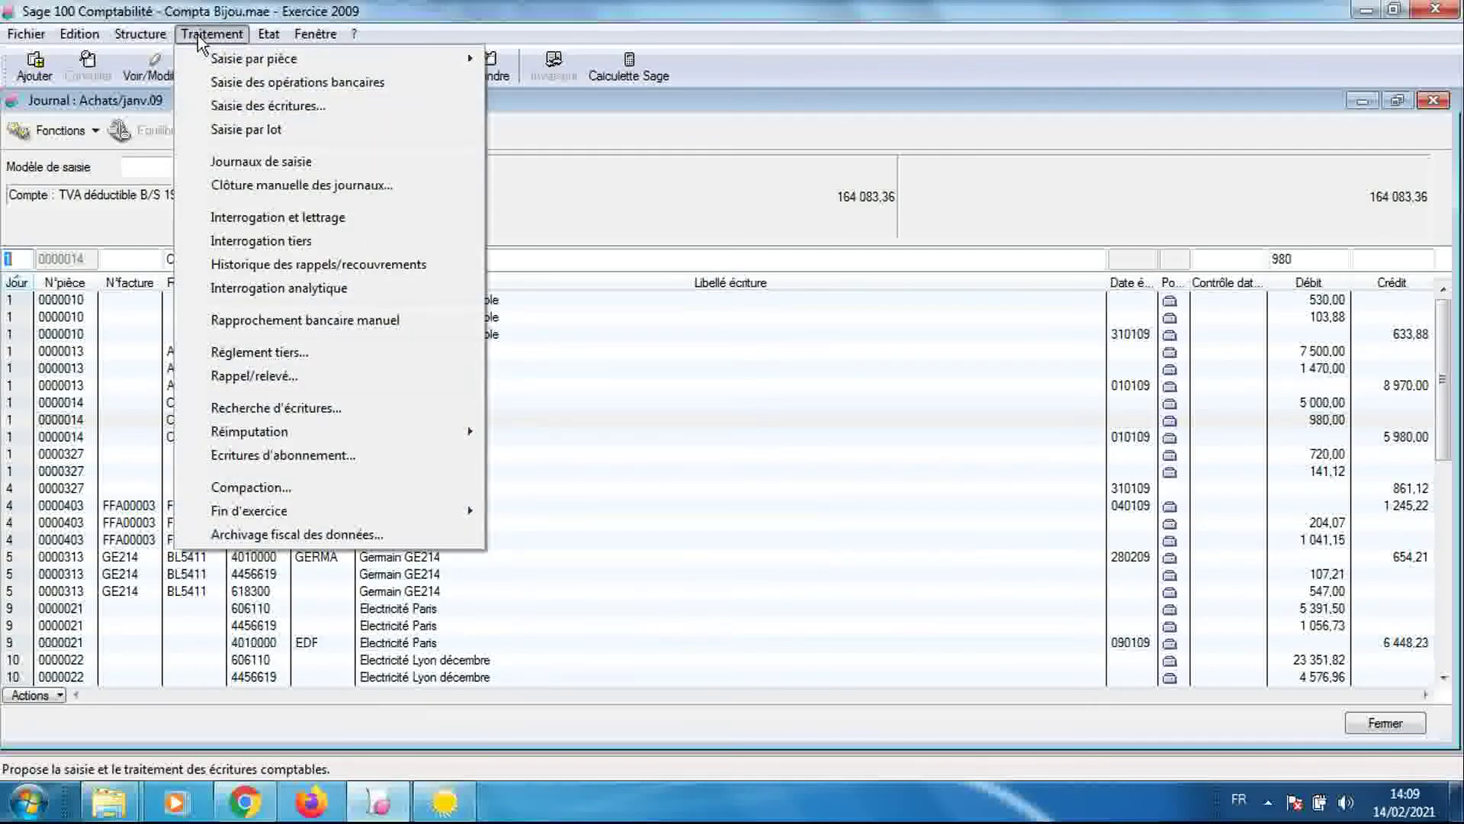
click(225, 107)
key(BackSpace)
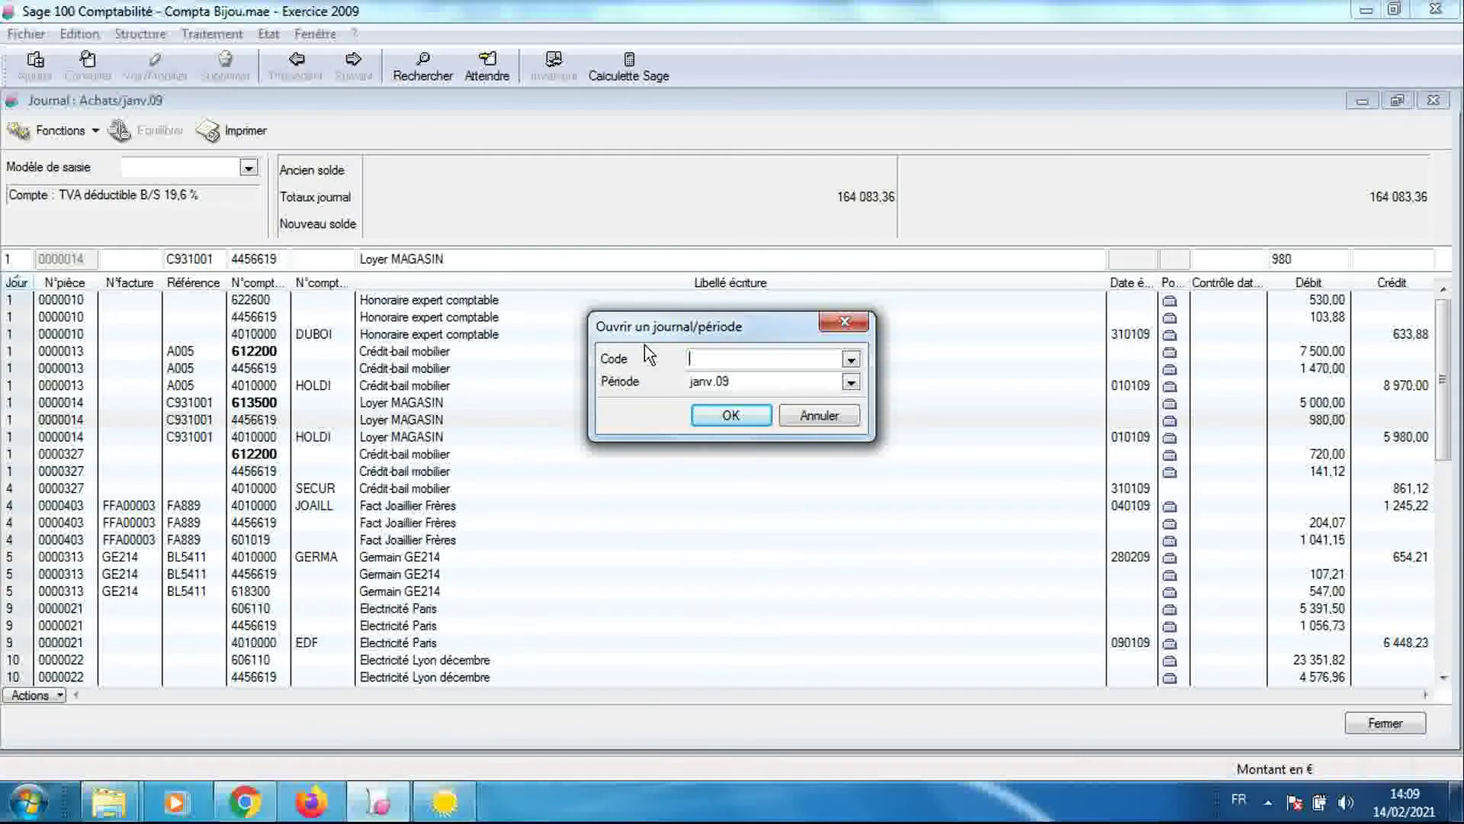
click(848, 363)
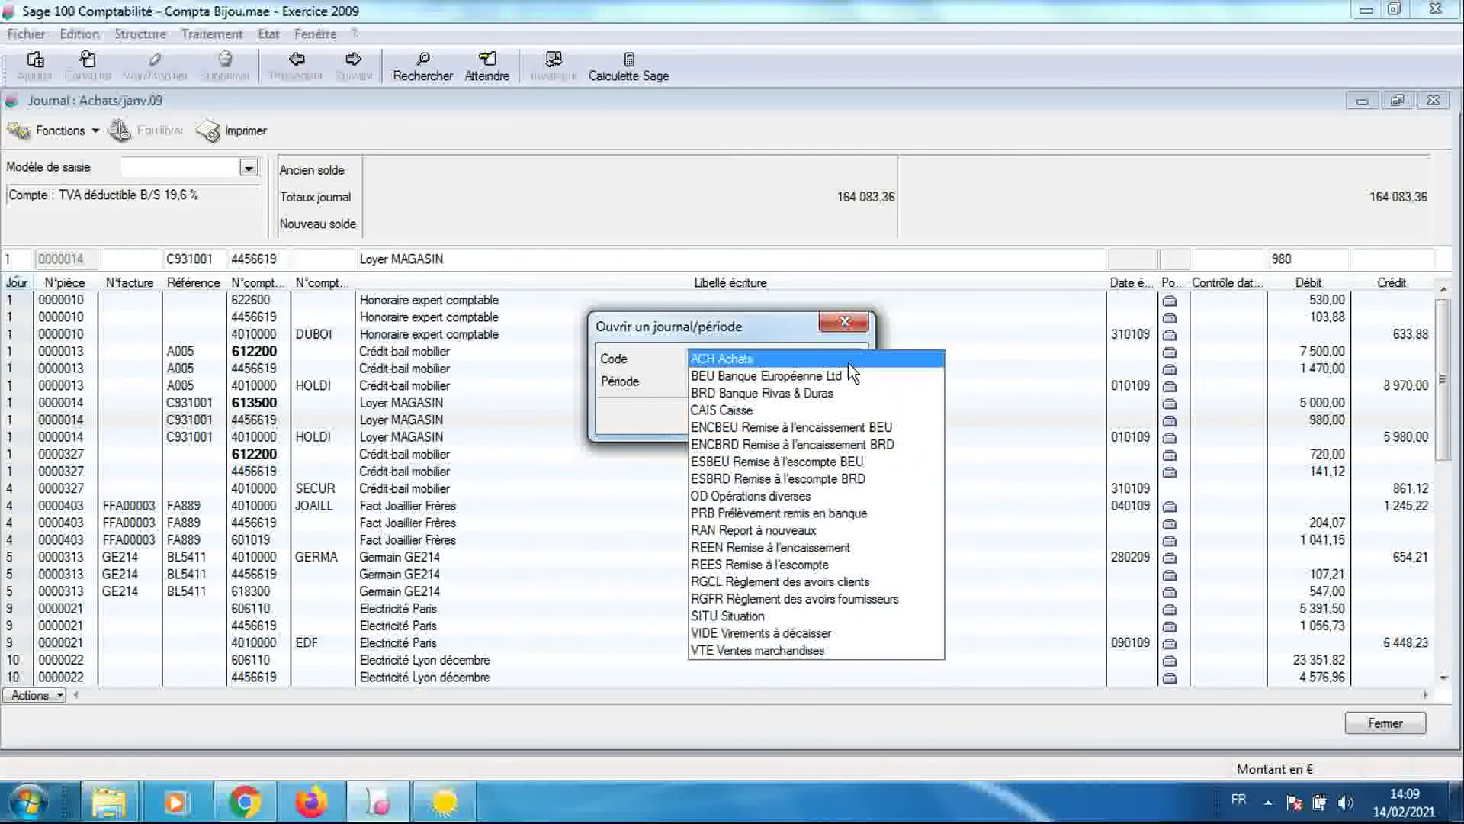
click(848, 374)
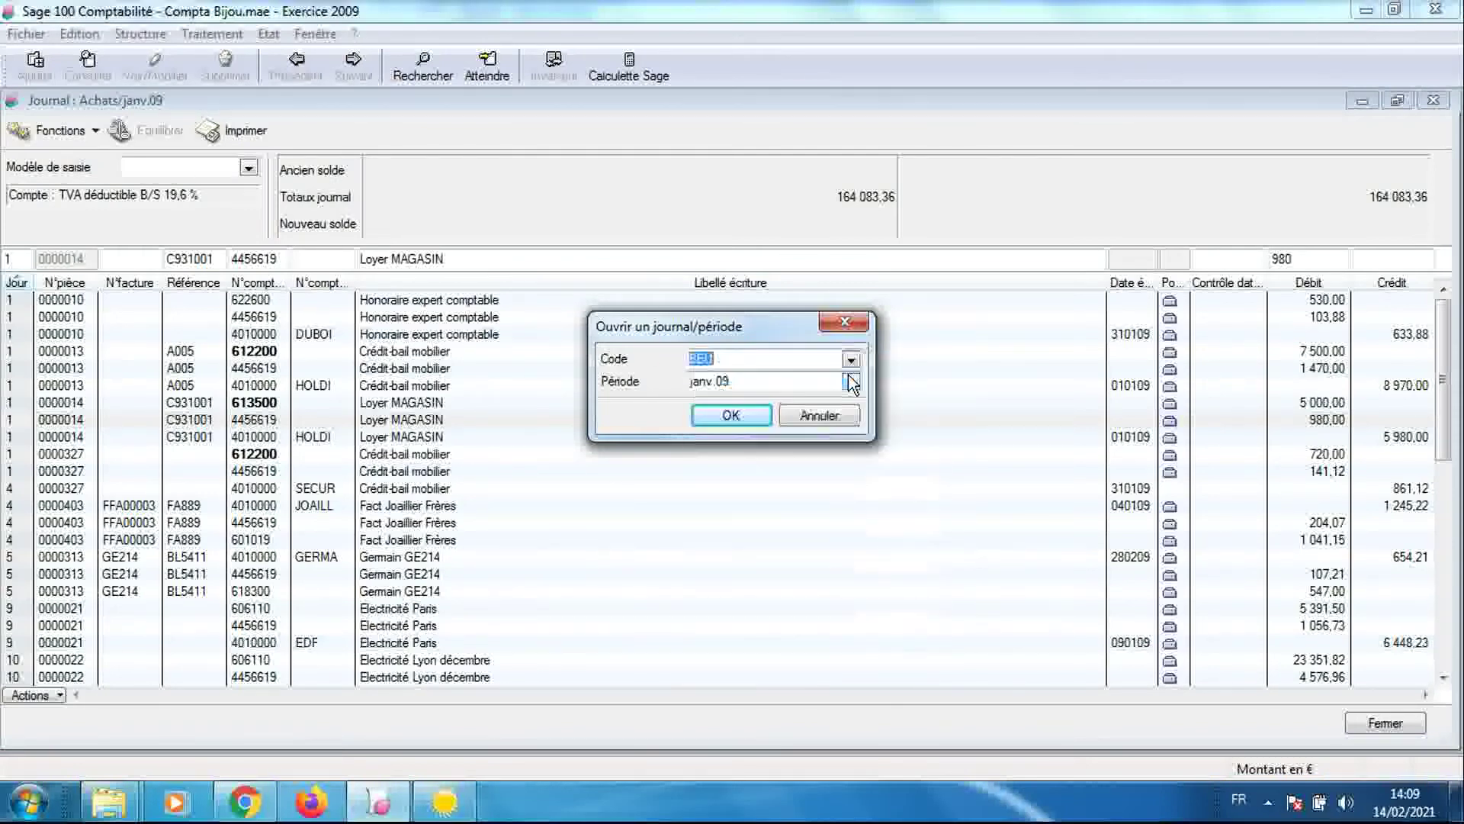
click(850, 382)
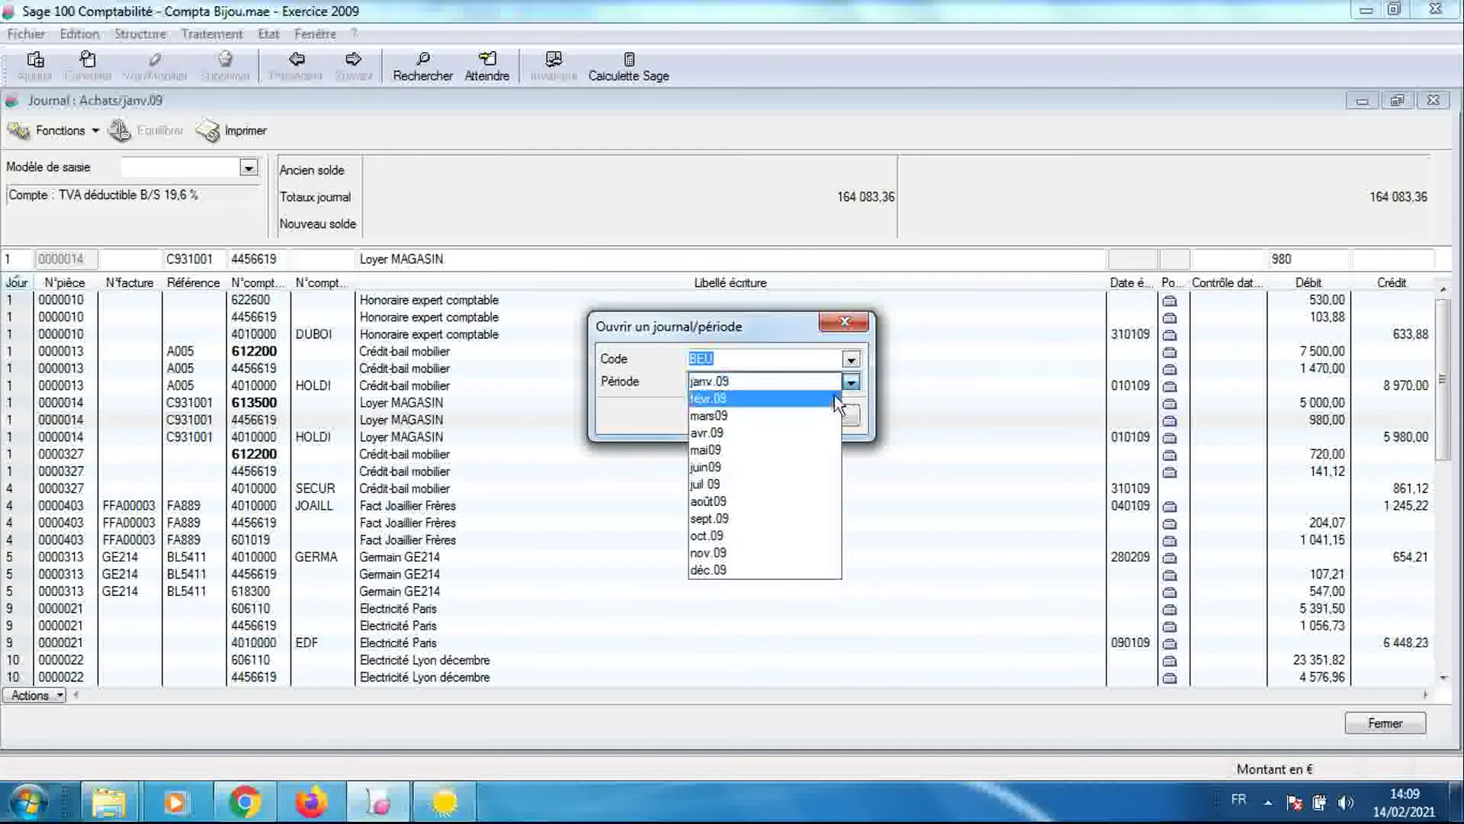
click(834, 395)
click(744, 414)
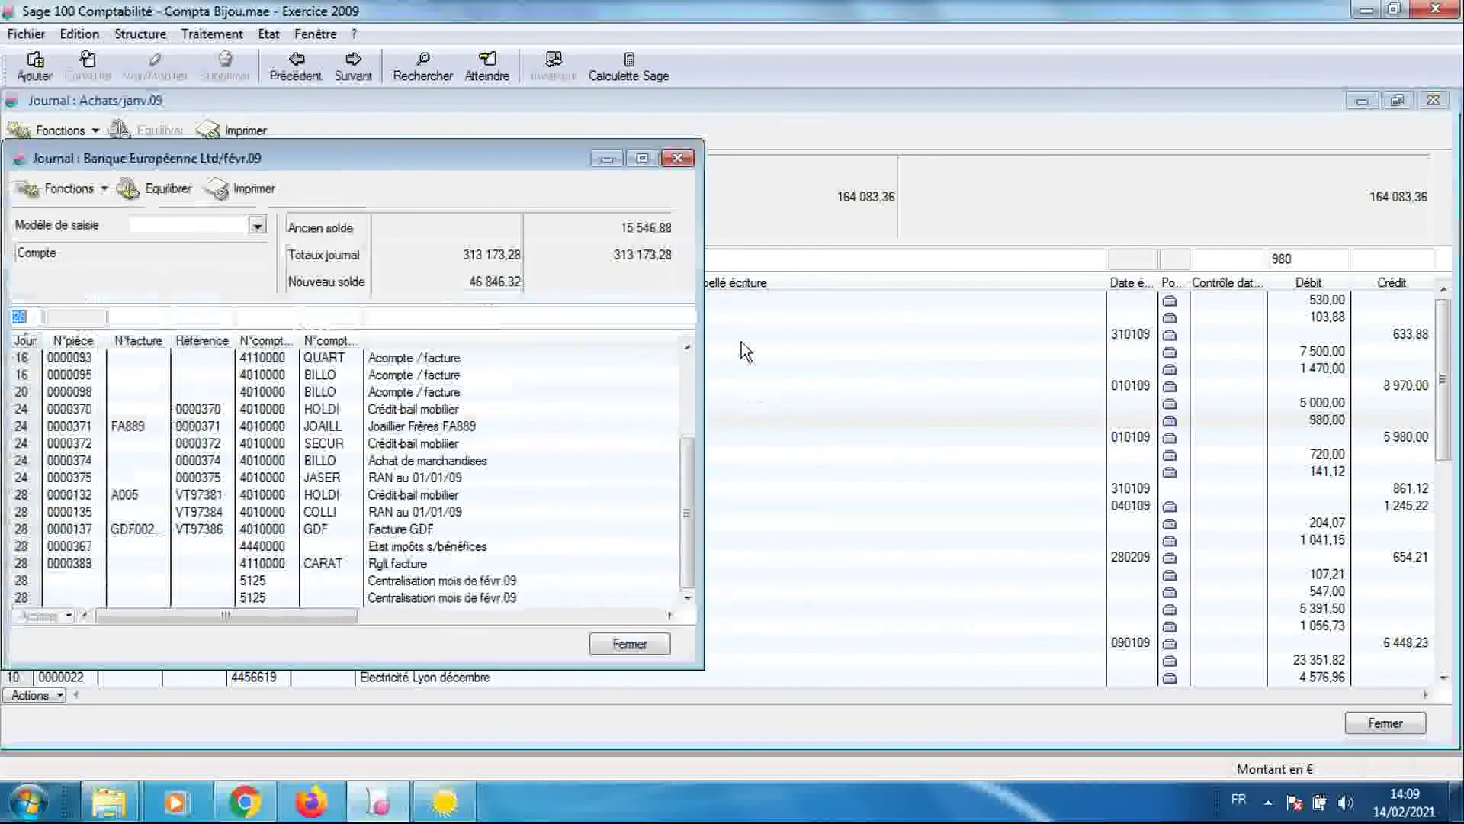
click(643, 156)
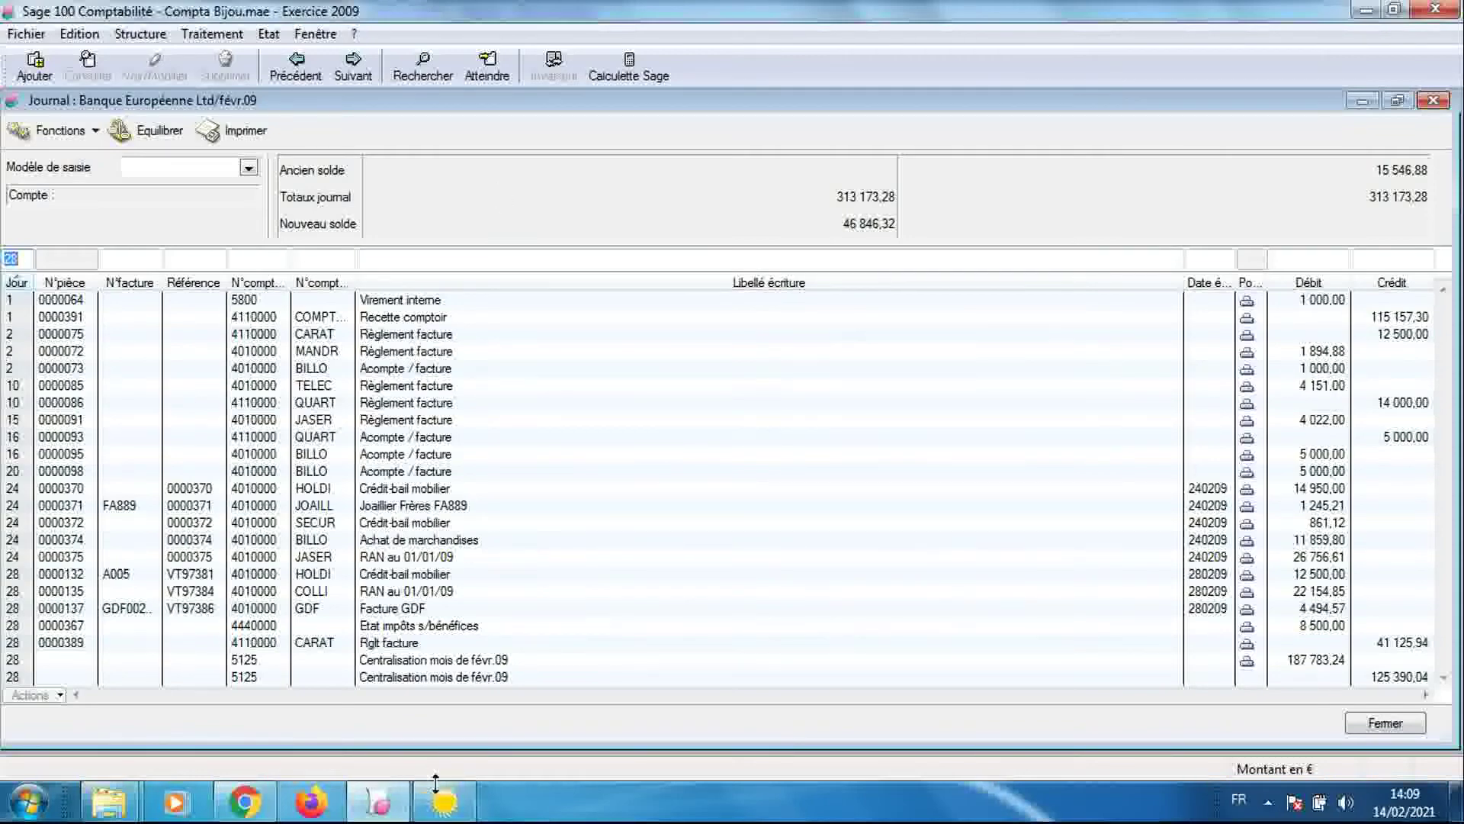
Compare the BEU journal's balances and totals between FULLCOMPTA and Sage 100 Comptabilité, ending in FULLCOMPTA
click(444, 811)
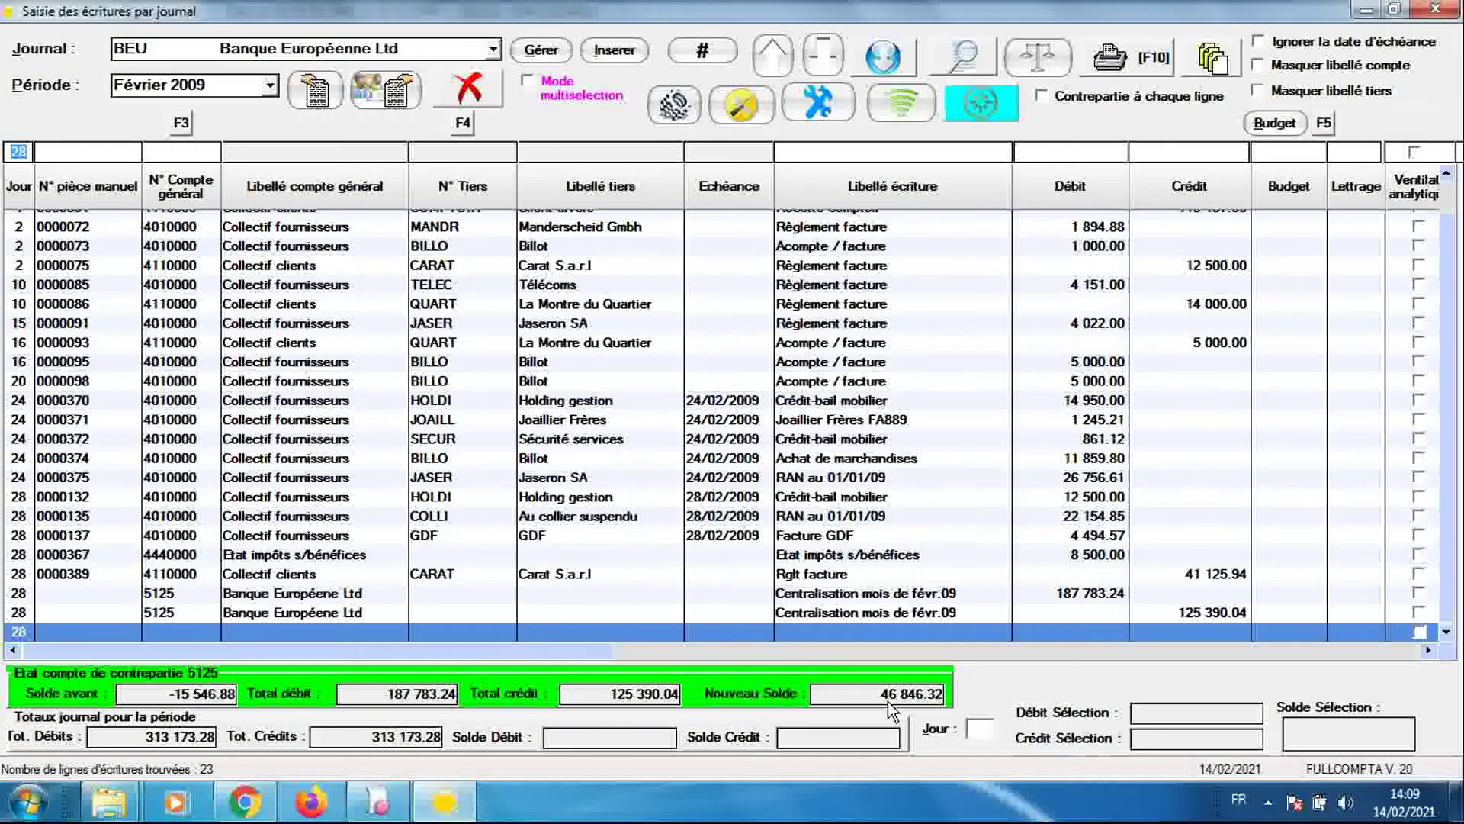
click(387, 802)
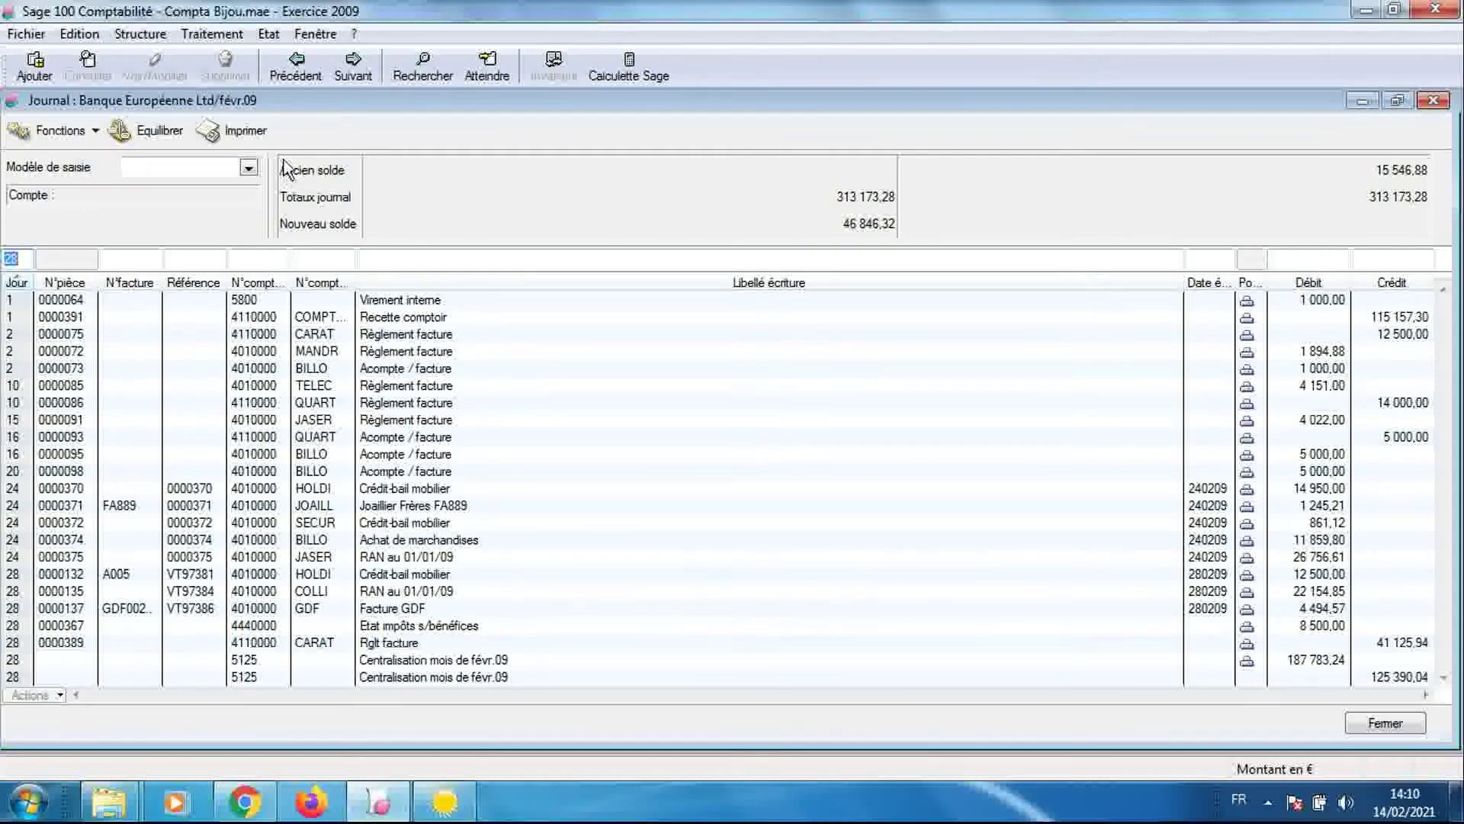
click(450, 809)
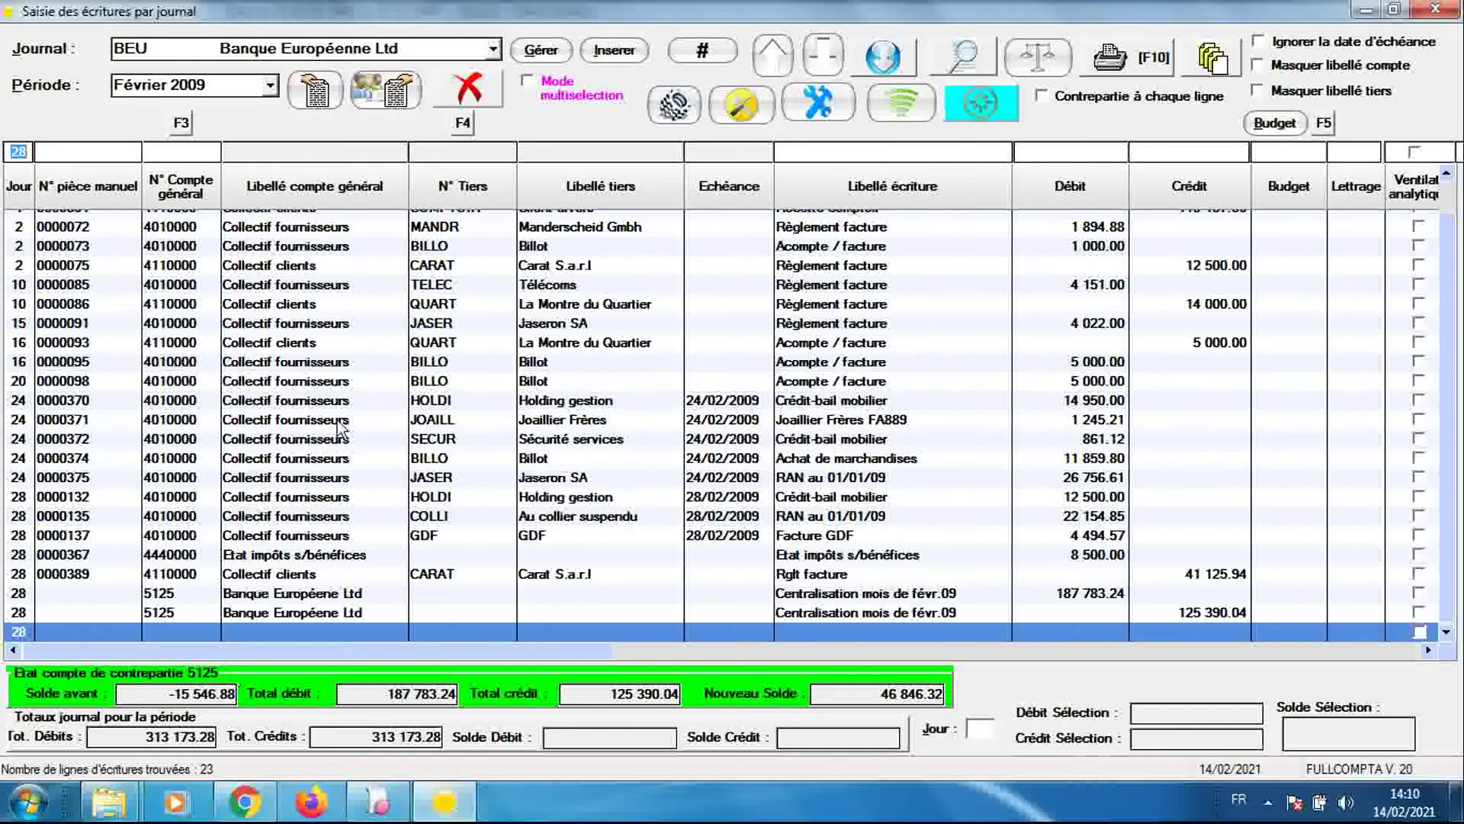
Display the OD Opérations diverses journal for Février 2009, and switch back to the ACH Achats journal
click(410, 54)
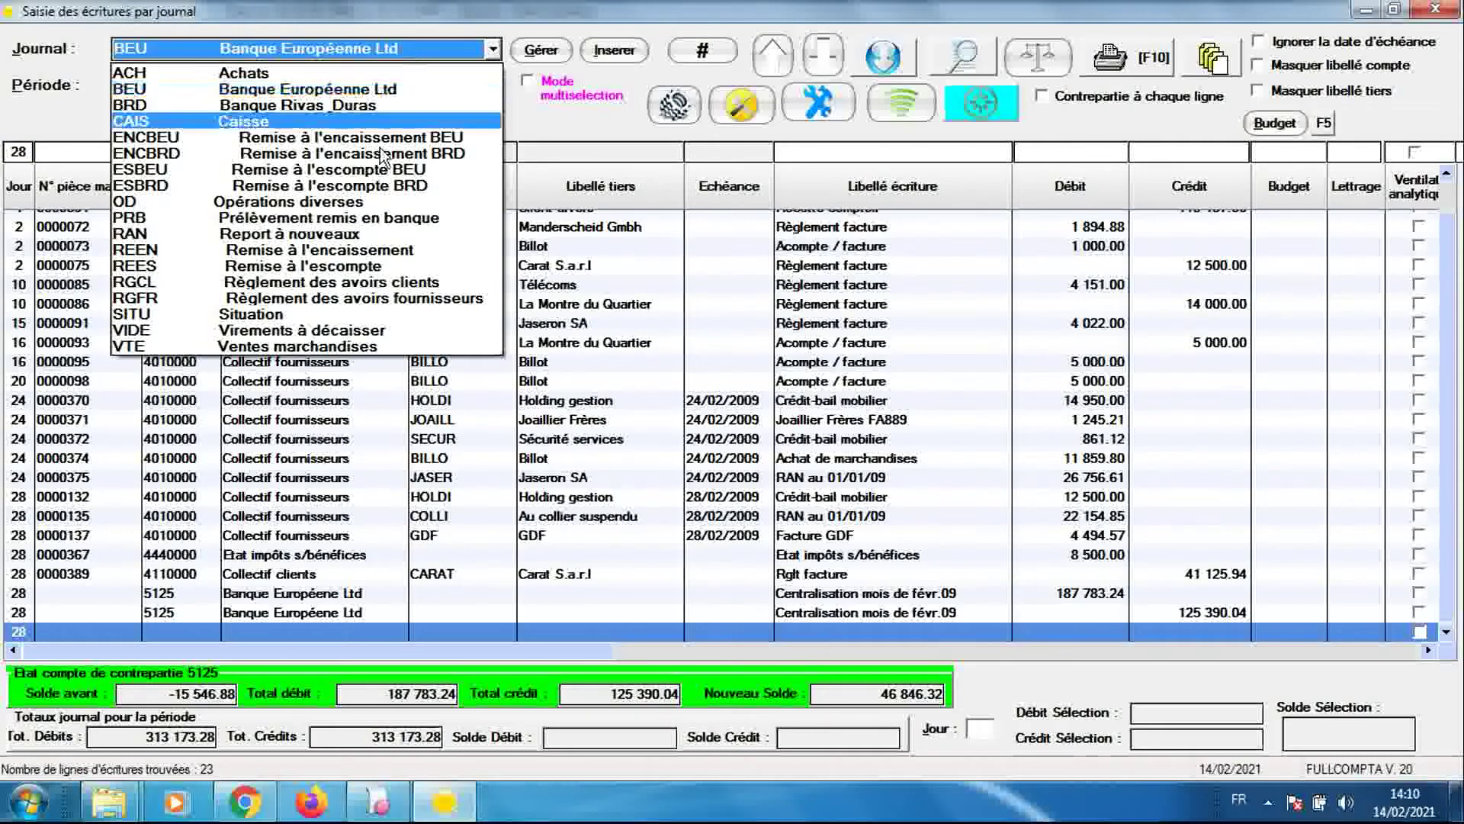
click(374, 200)
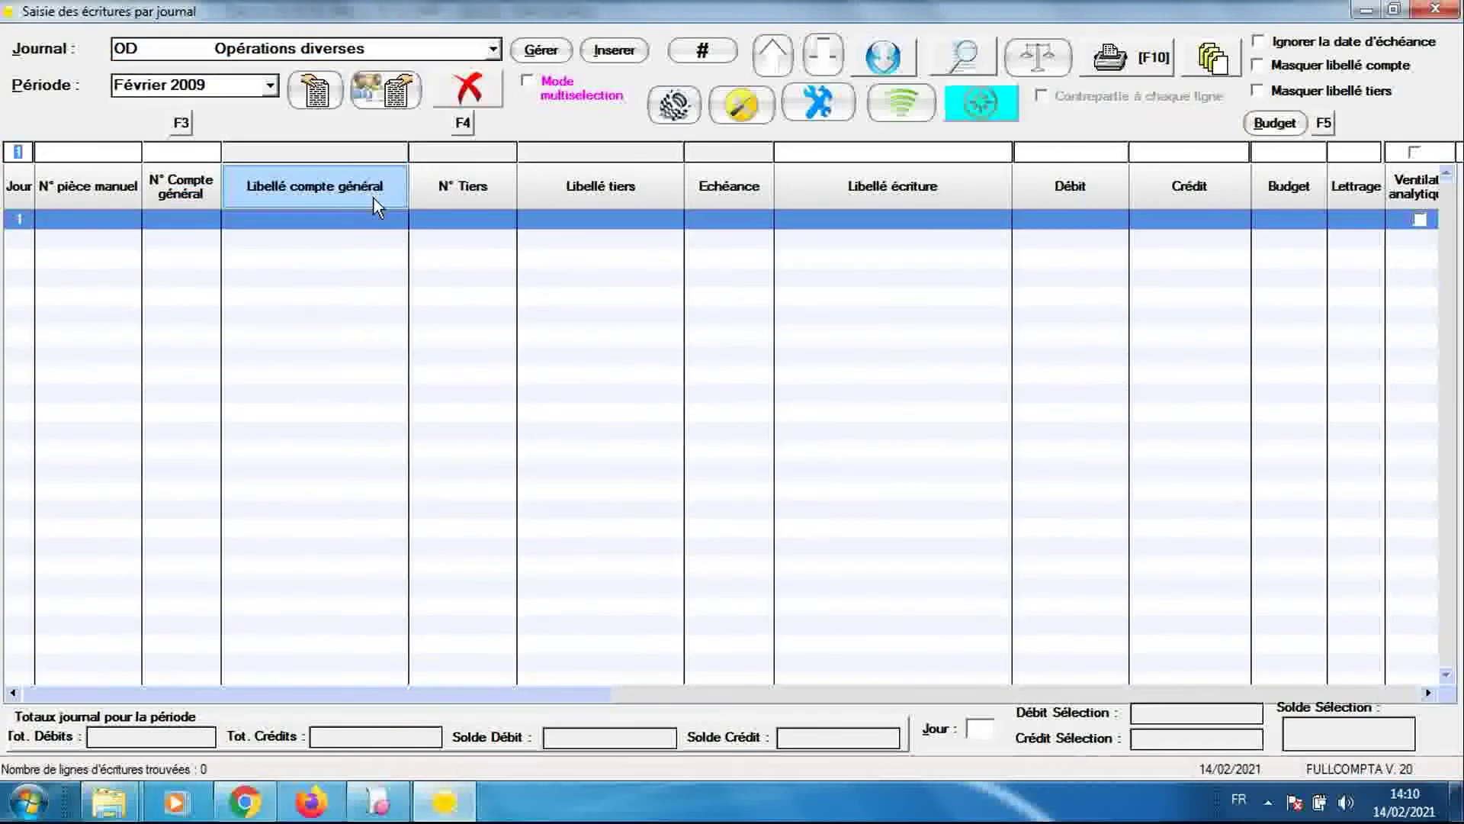
click(327, 50)
scroll(327, 53, up, 1)
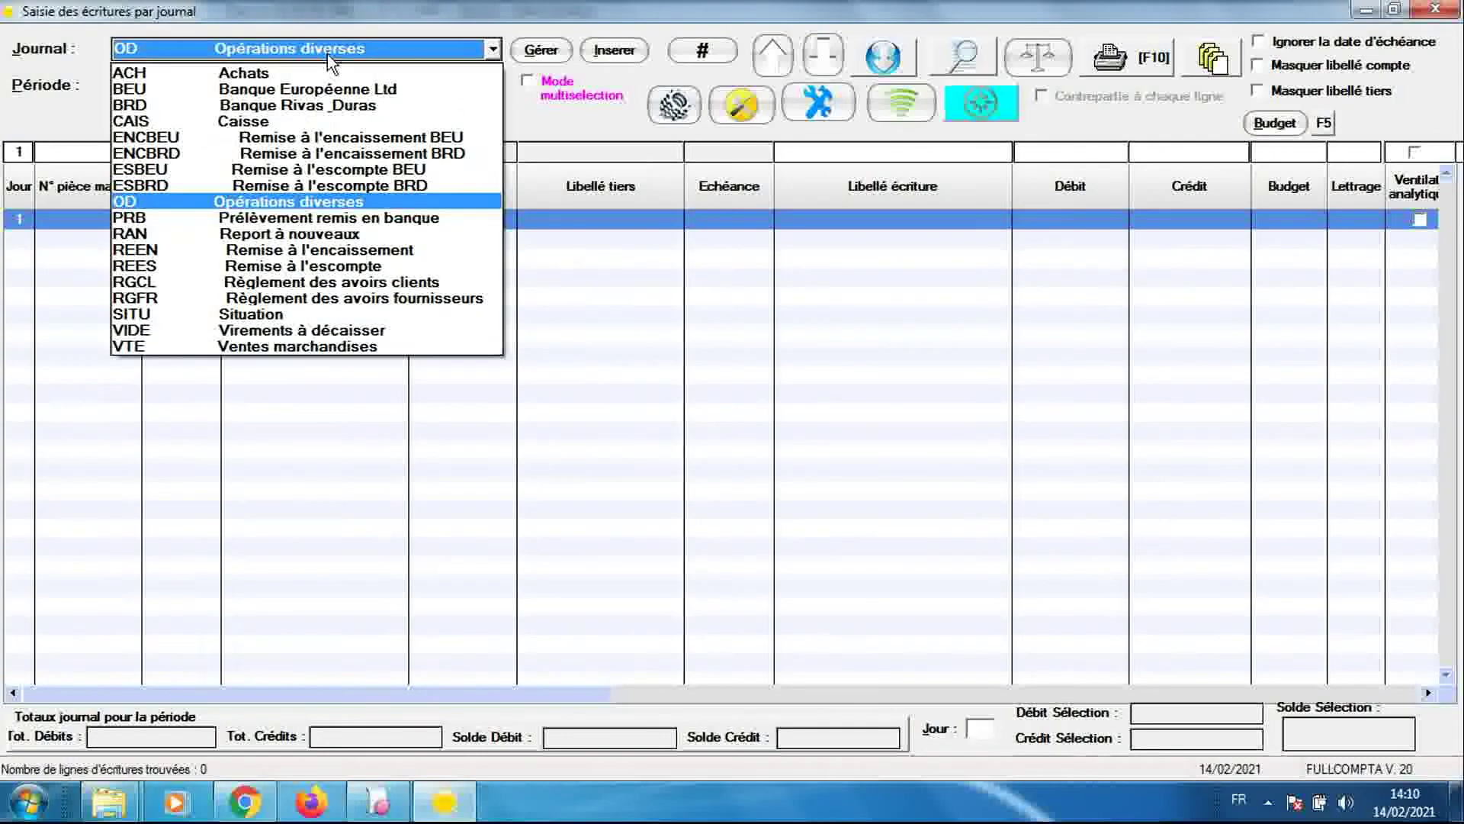
click(322, 69)
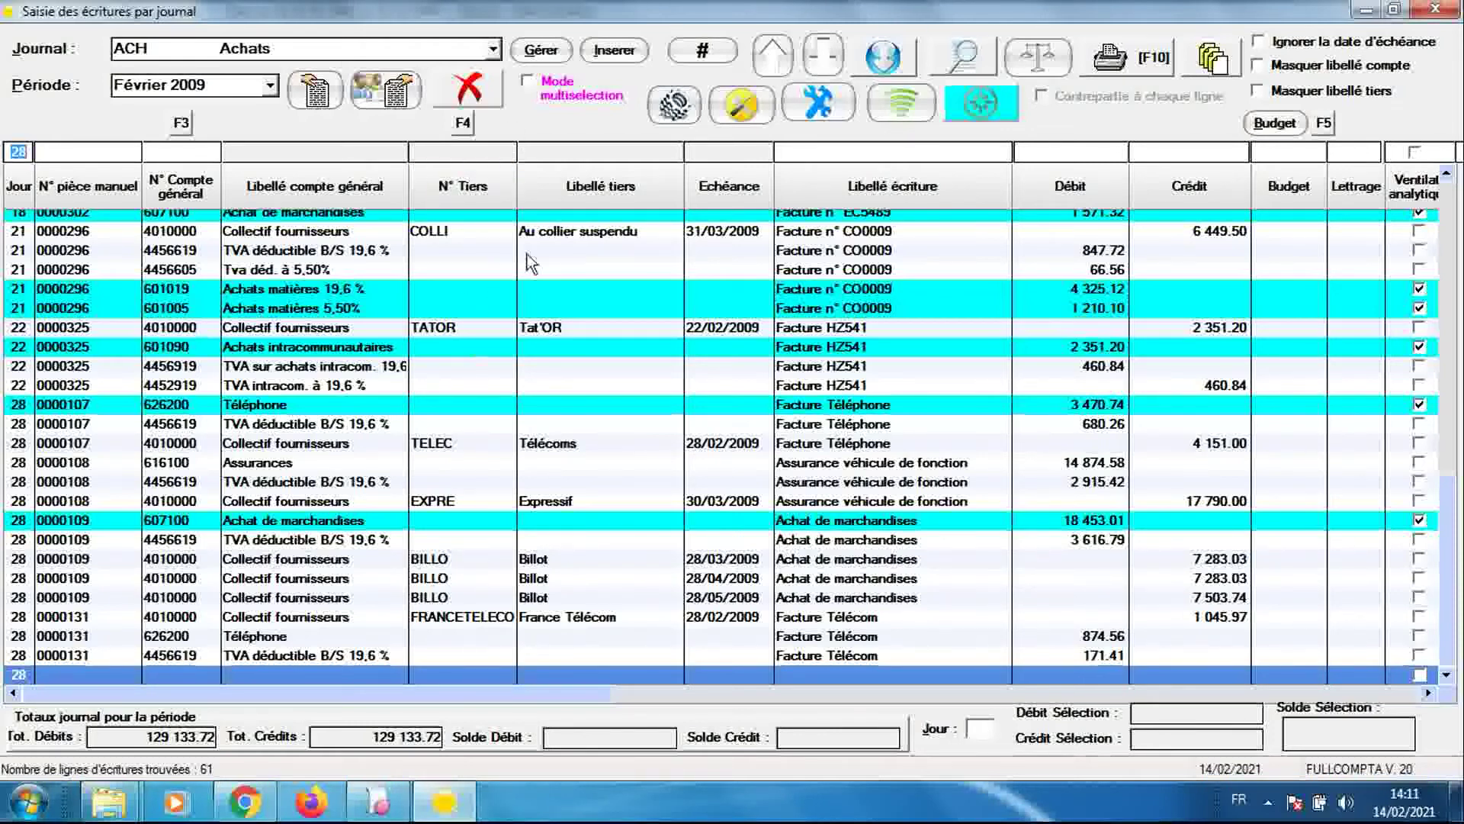
Display the OD Opérations diverses journal for Décembre 2009
click(494, 50)
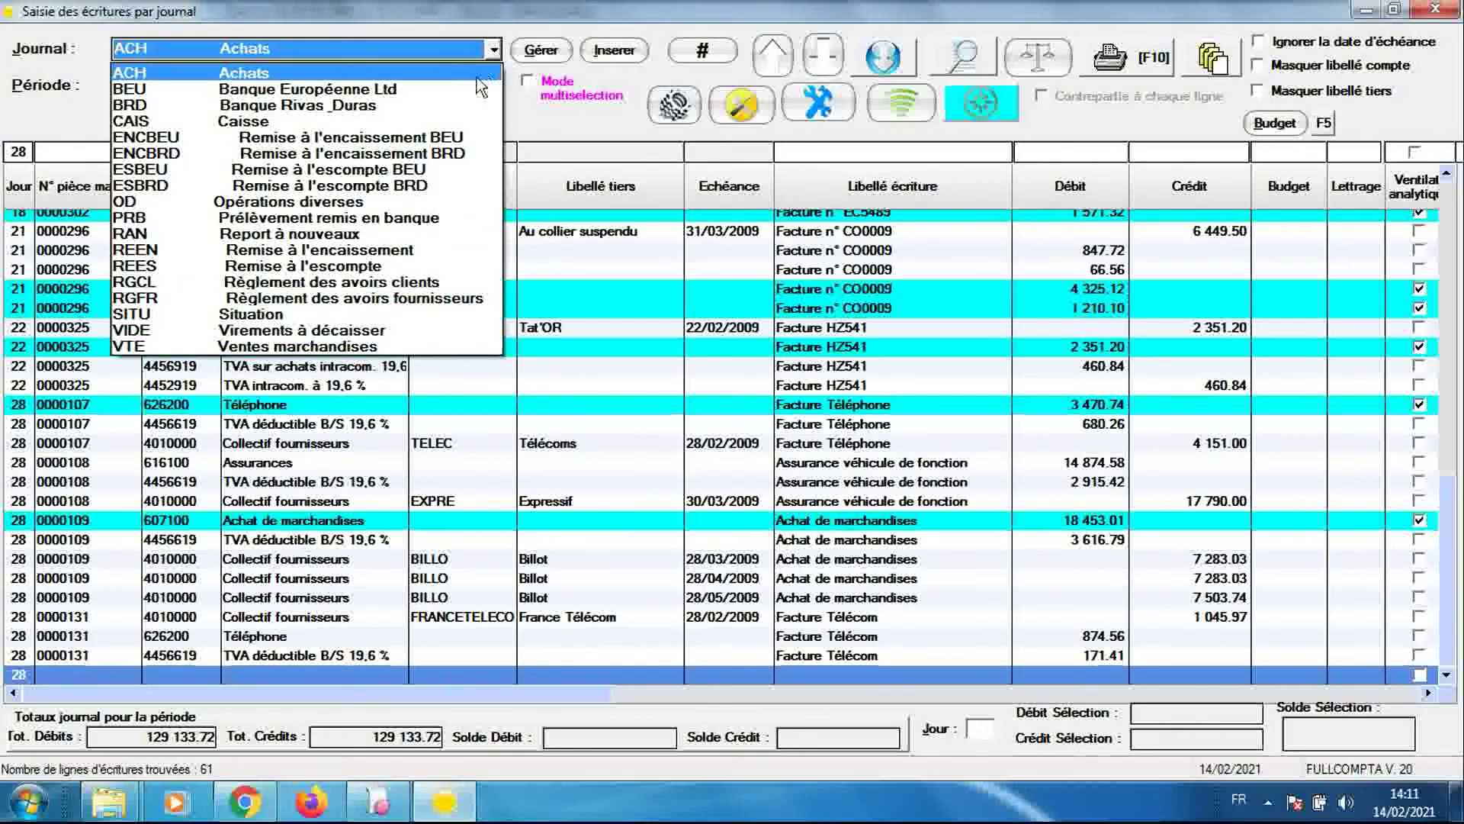
click(441, 203)
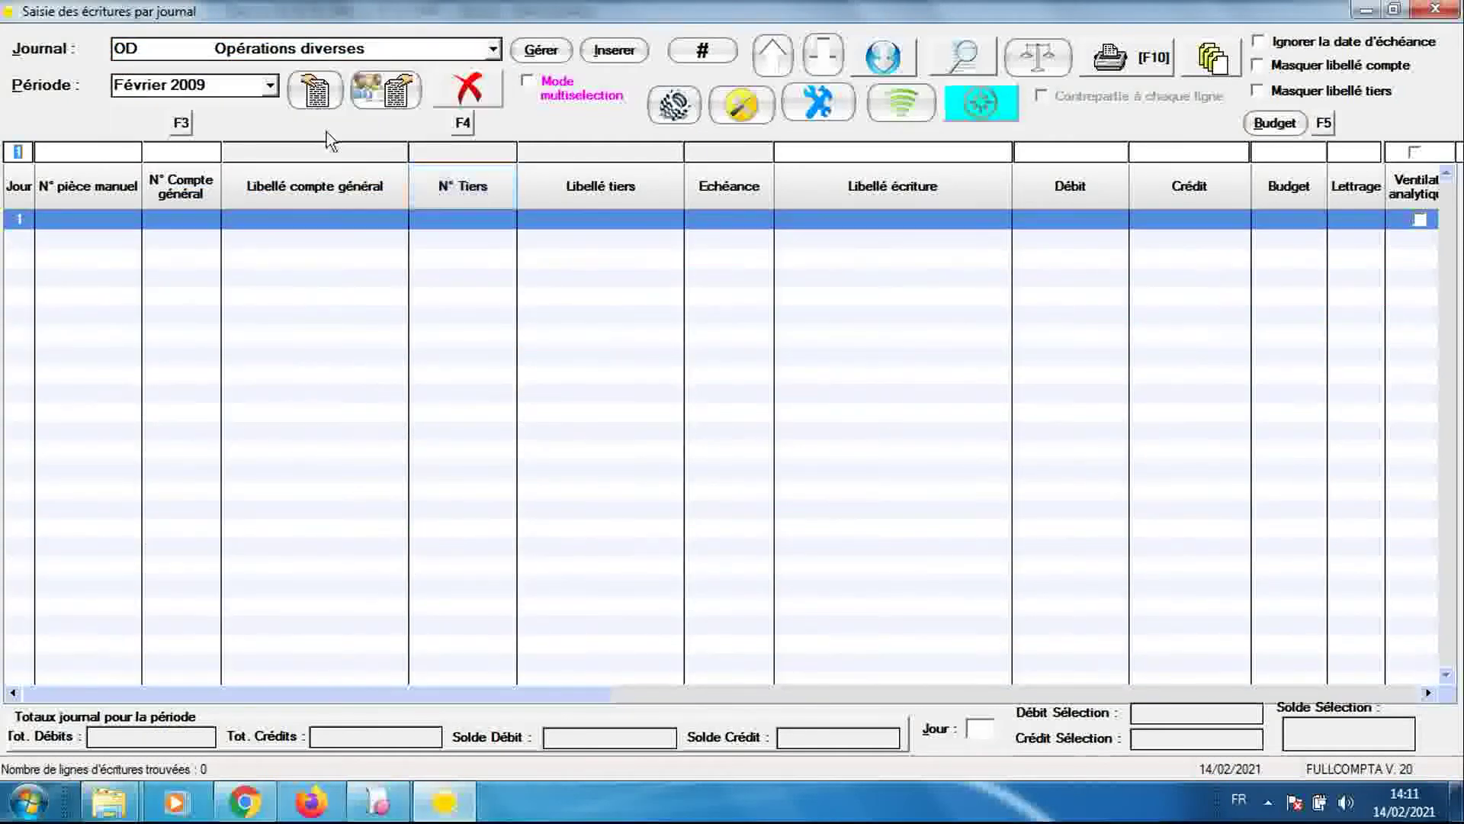
click(271, 87)
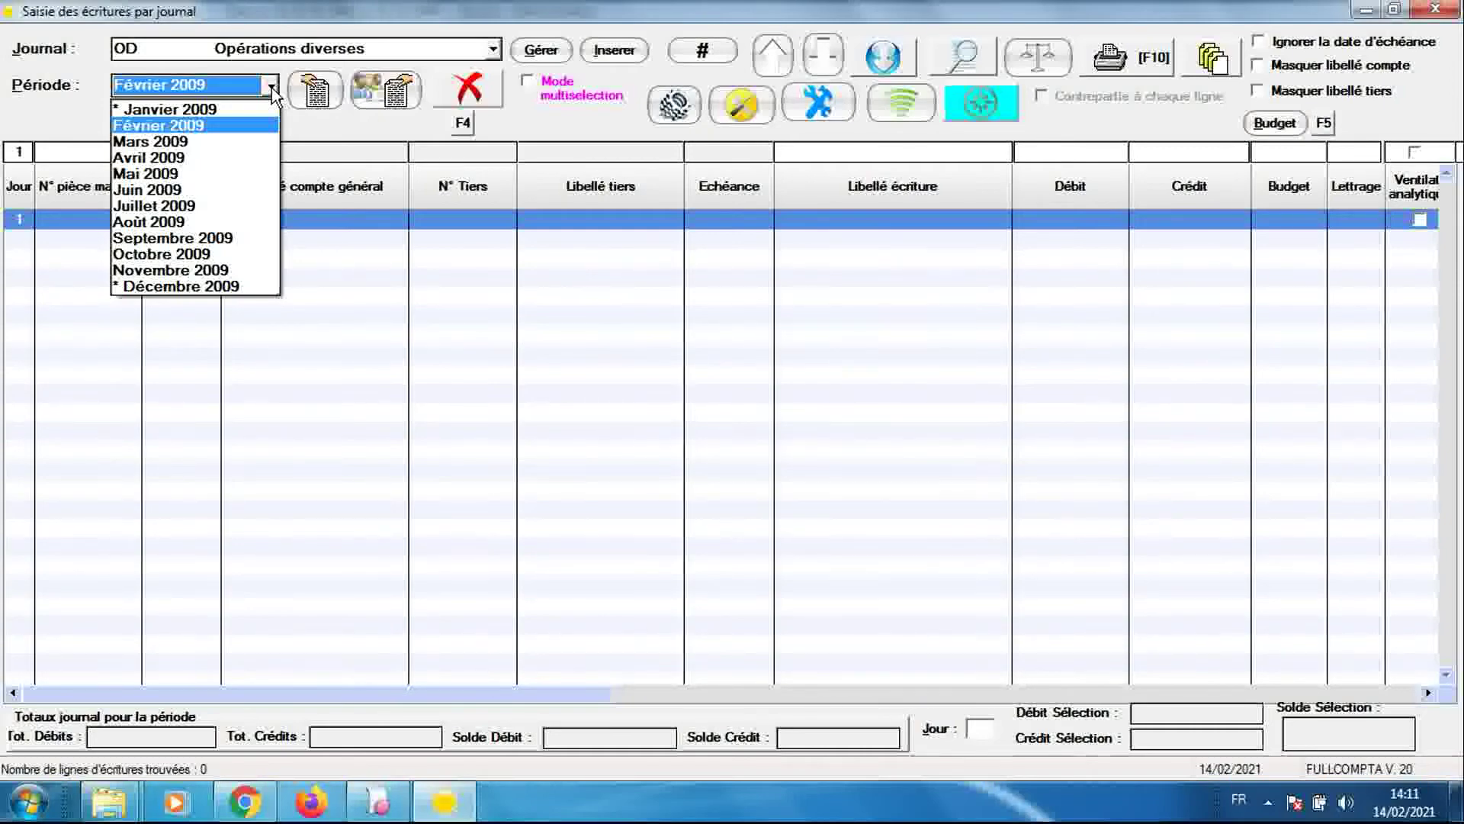
click(210, 286)
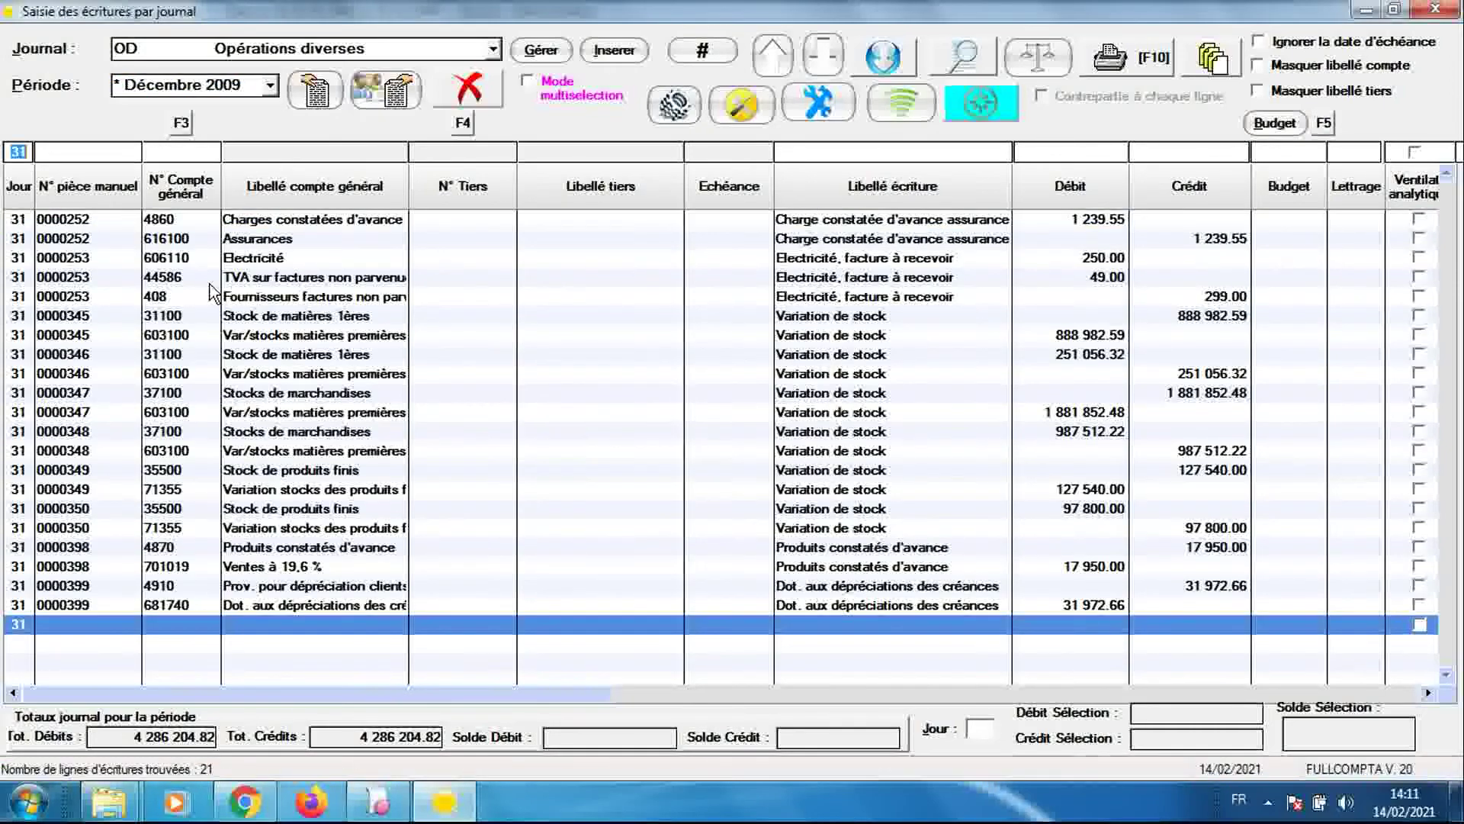
Switch to Sage 100 Comptabilité, open the OD Opérations diverses entry journal for déc.09 and maximize its window
click(384, 803)
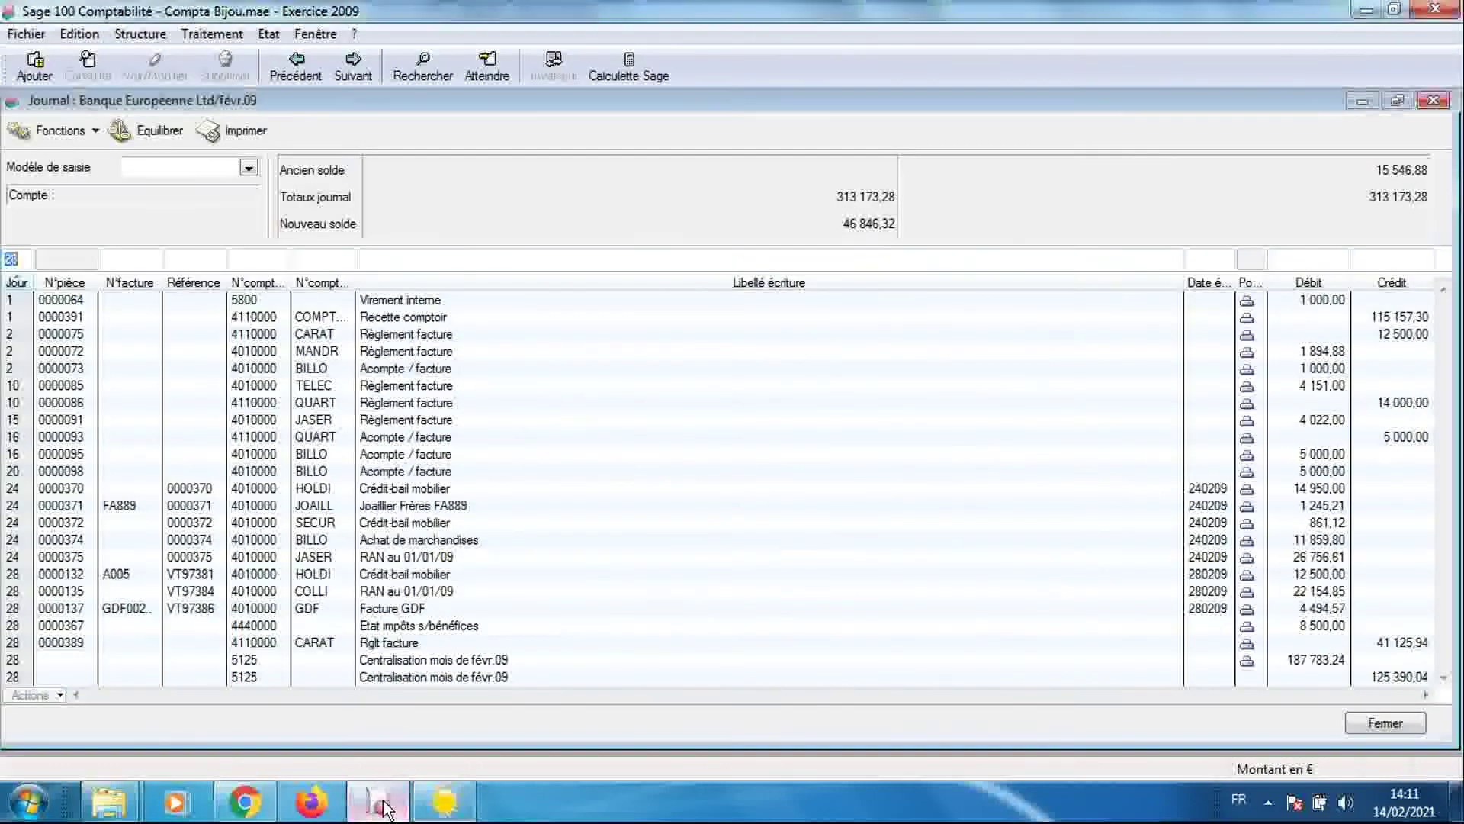
click(216, 33)
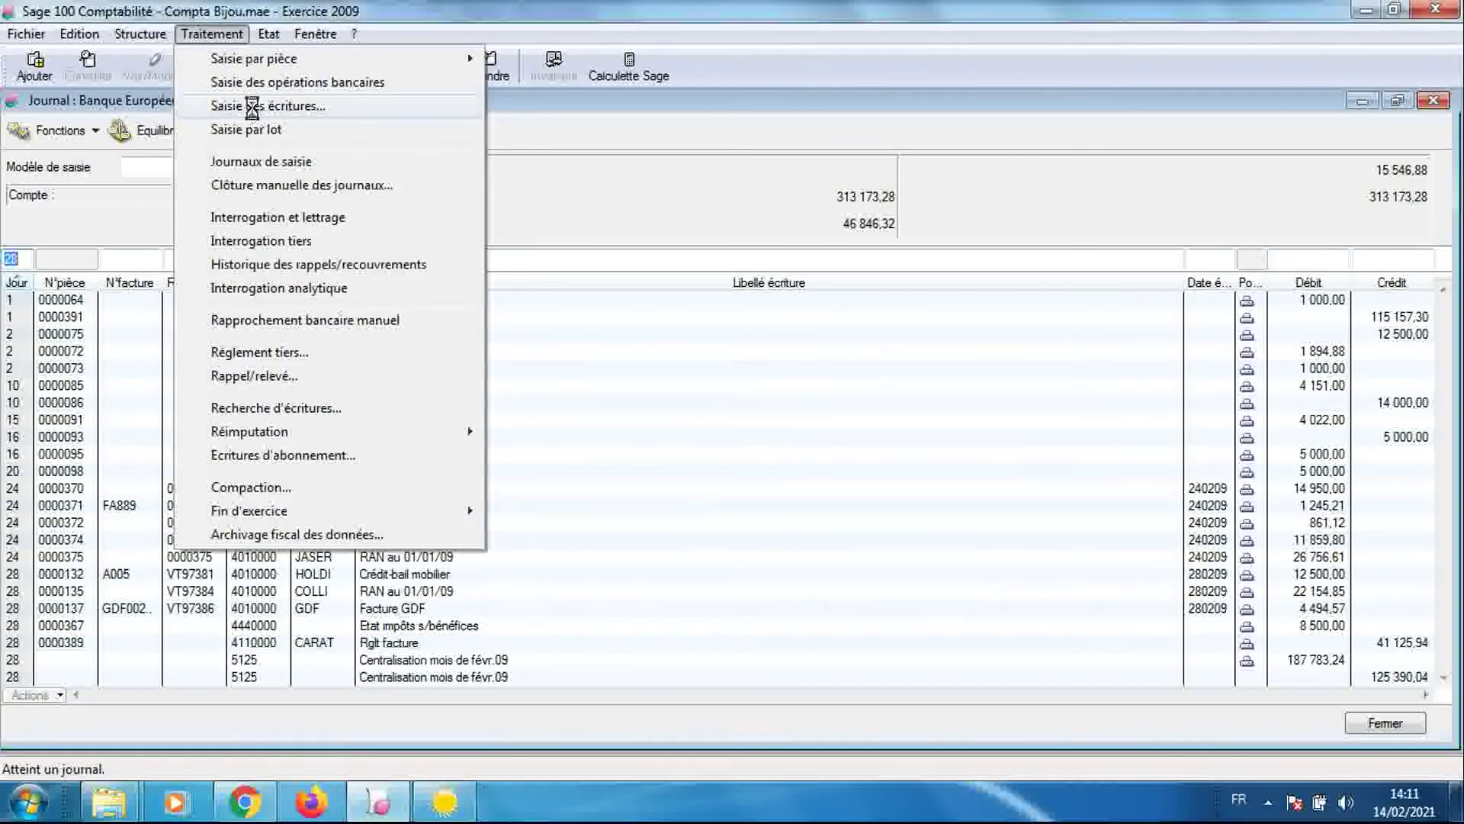
click(252, 106)
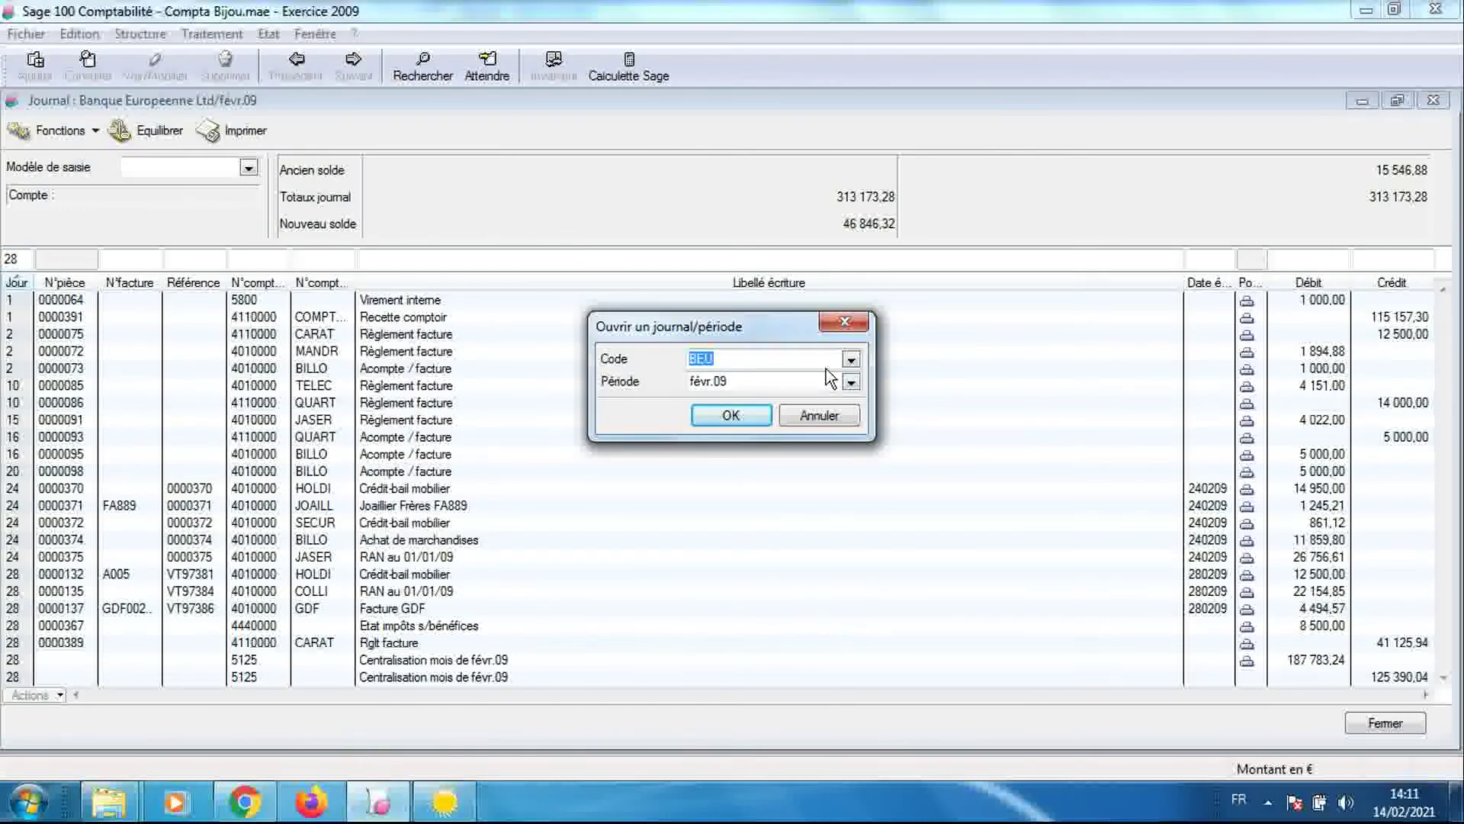
key(BackSpace)
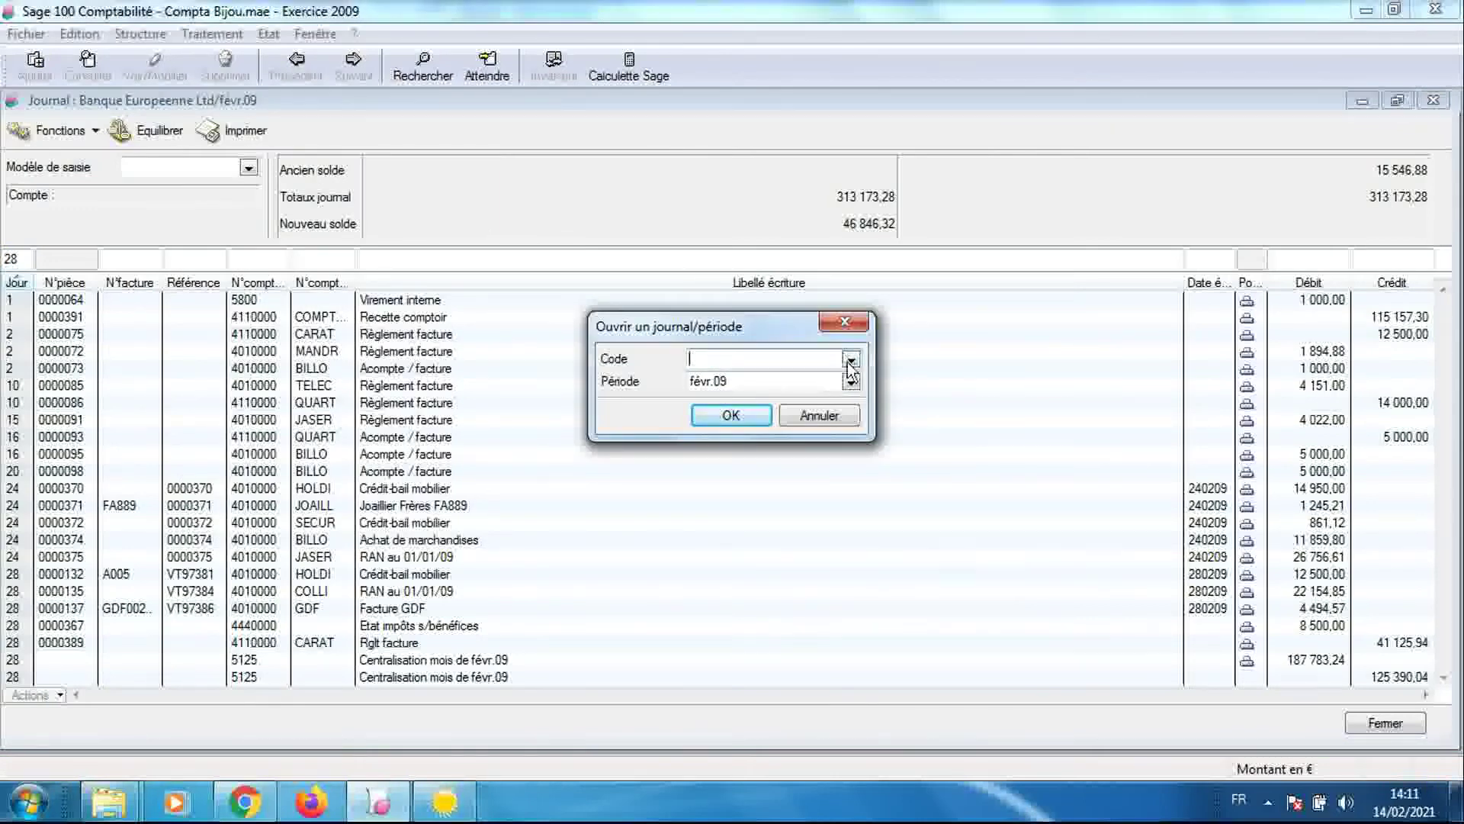
click(850, 360)
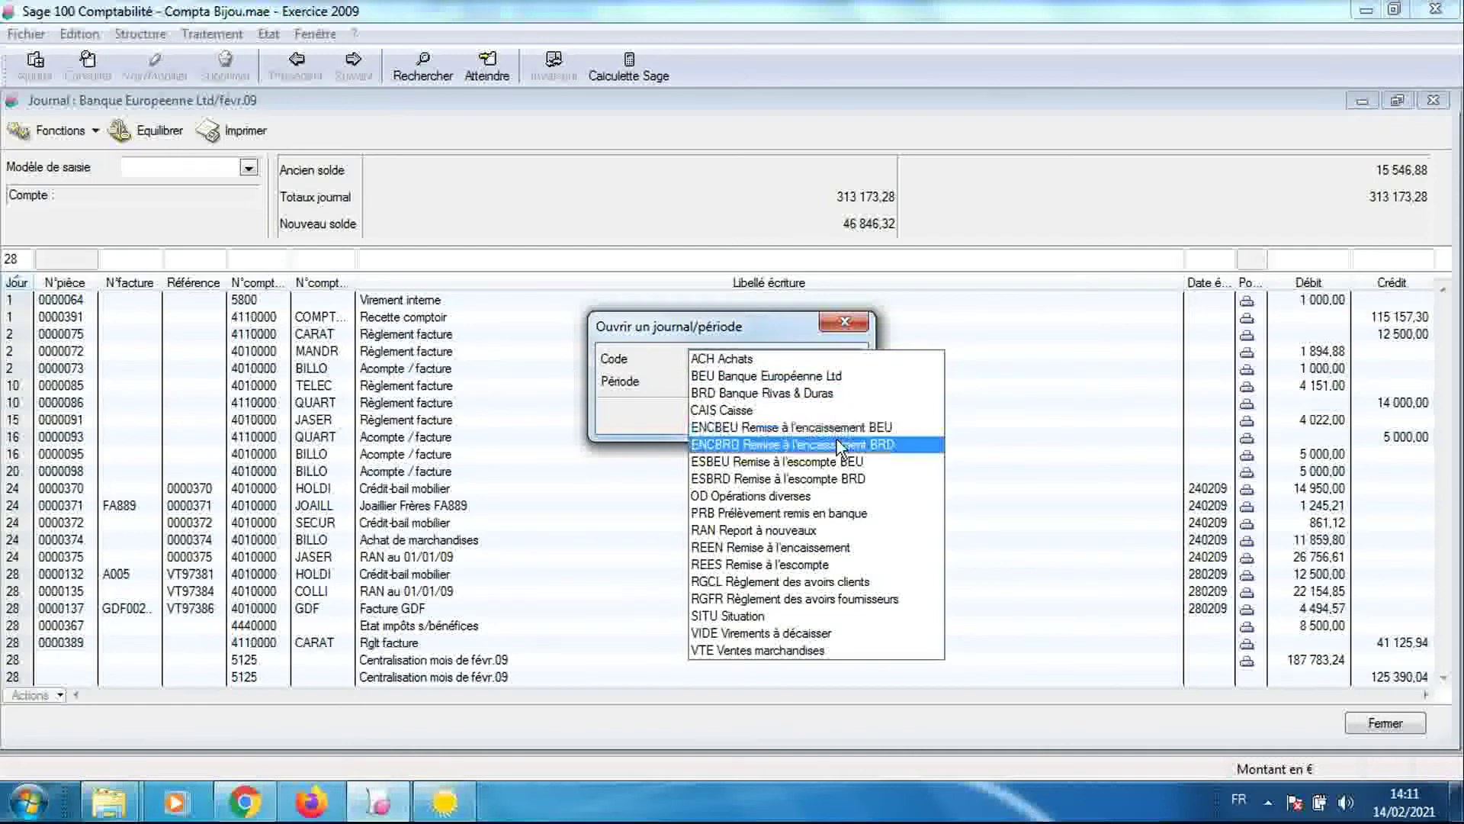
click(832, 495)
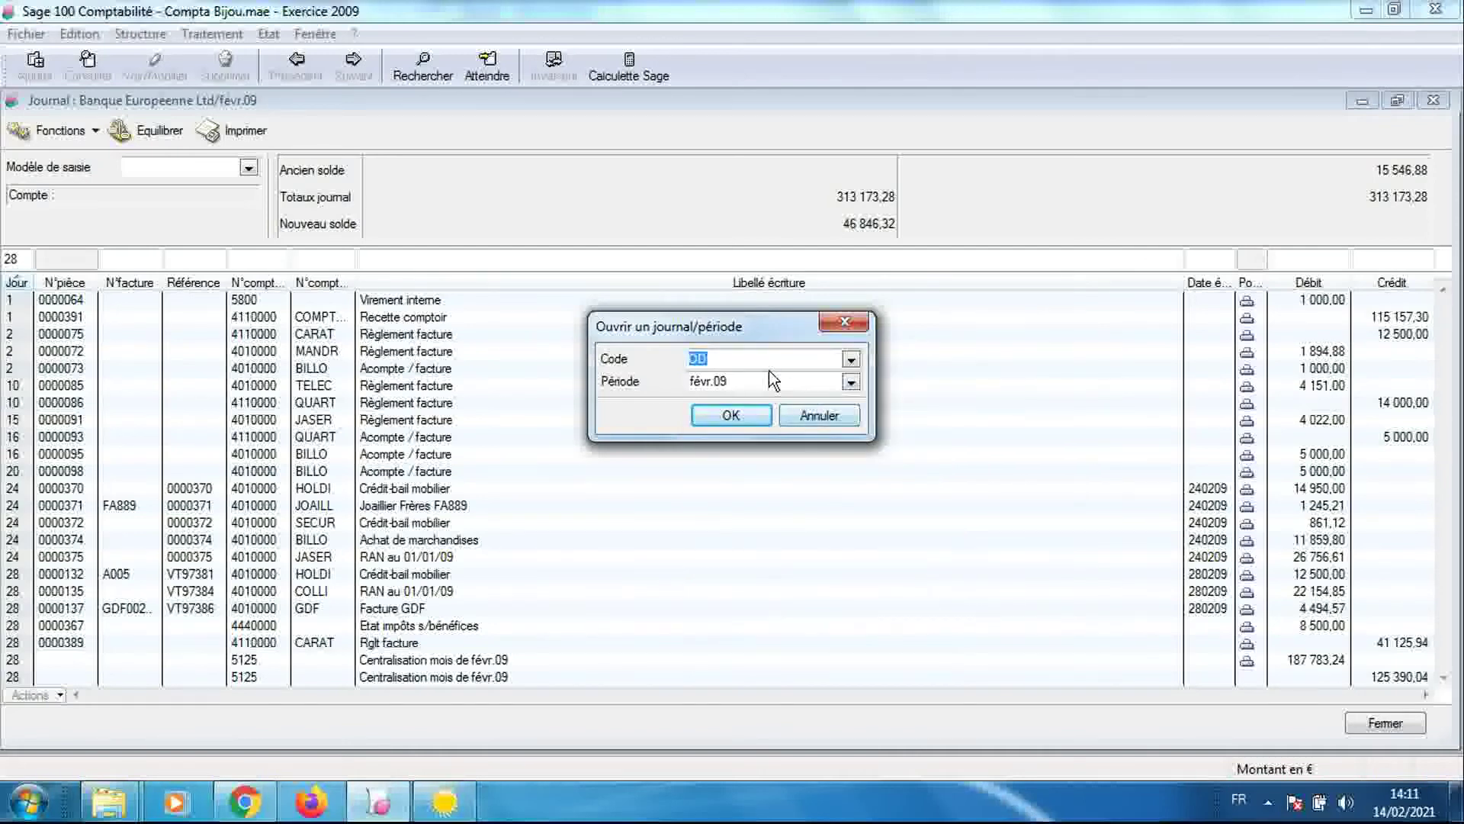
click(850, 380)
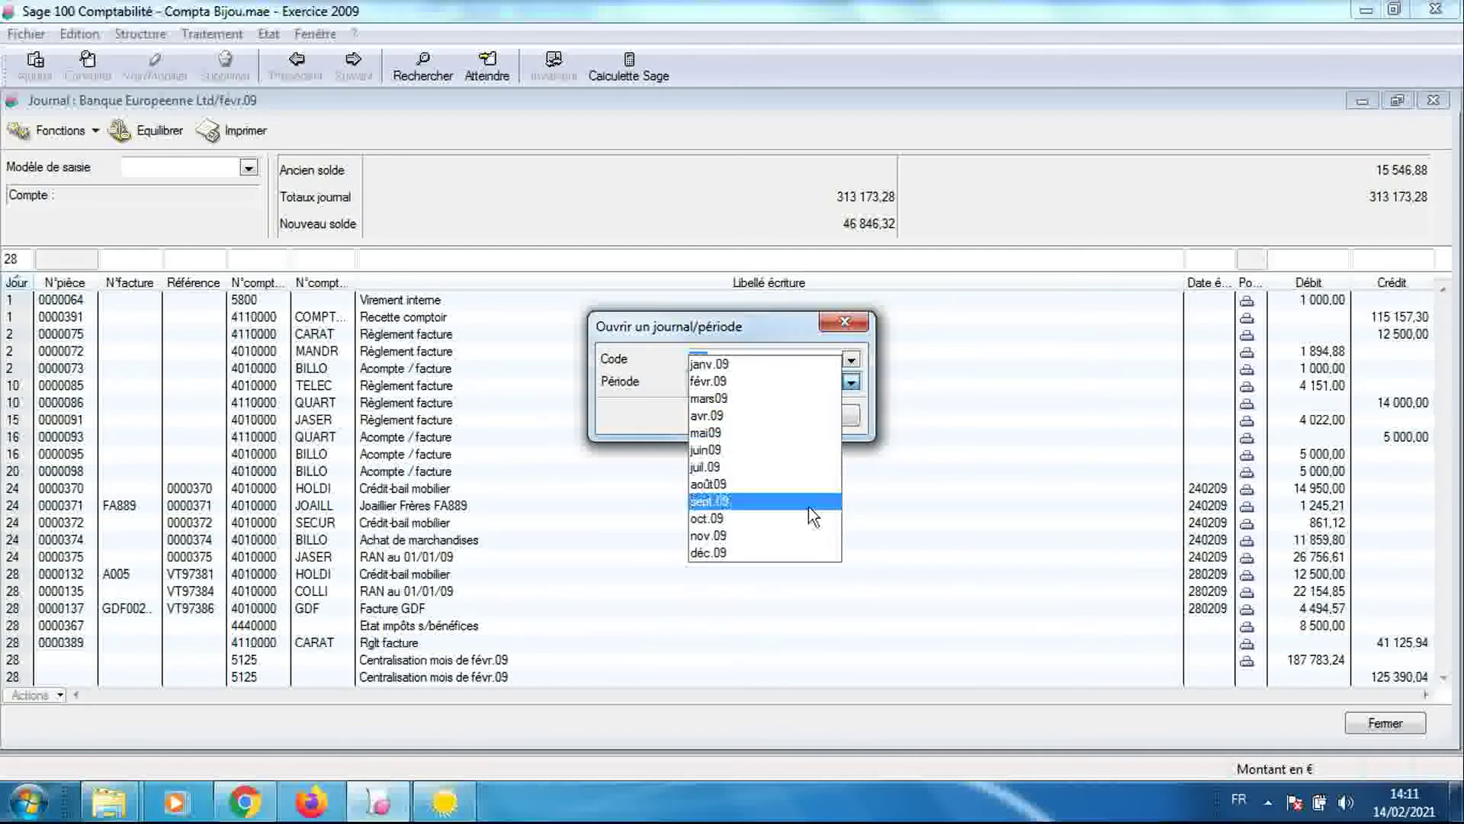
click(801, 546)
click(737, 416)
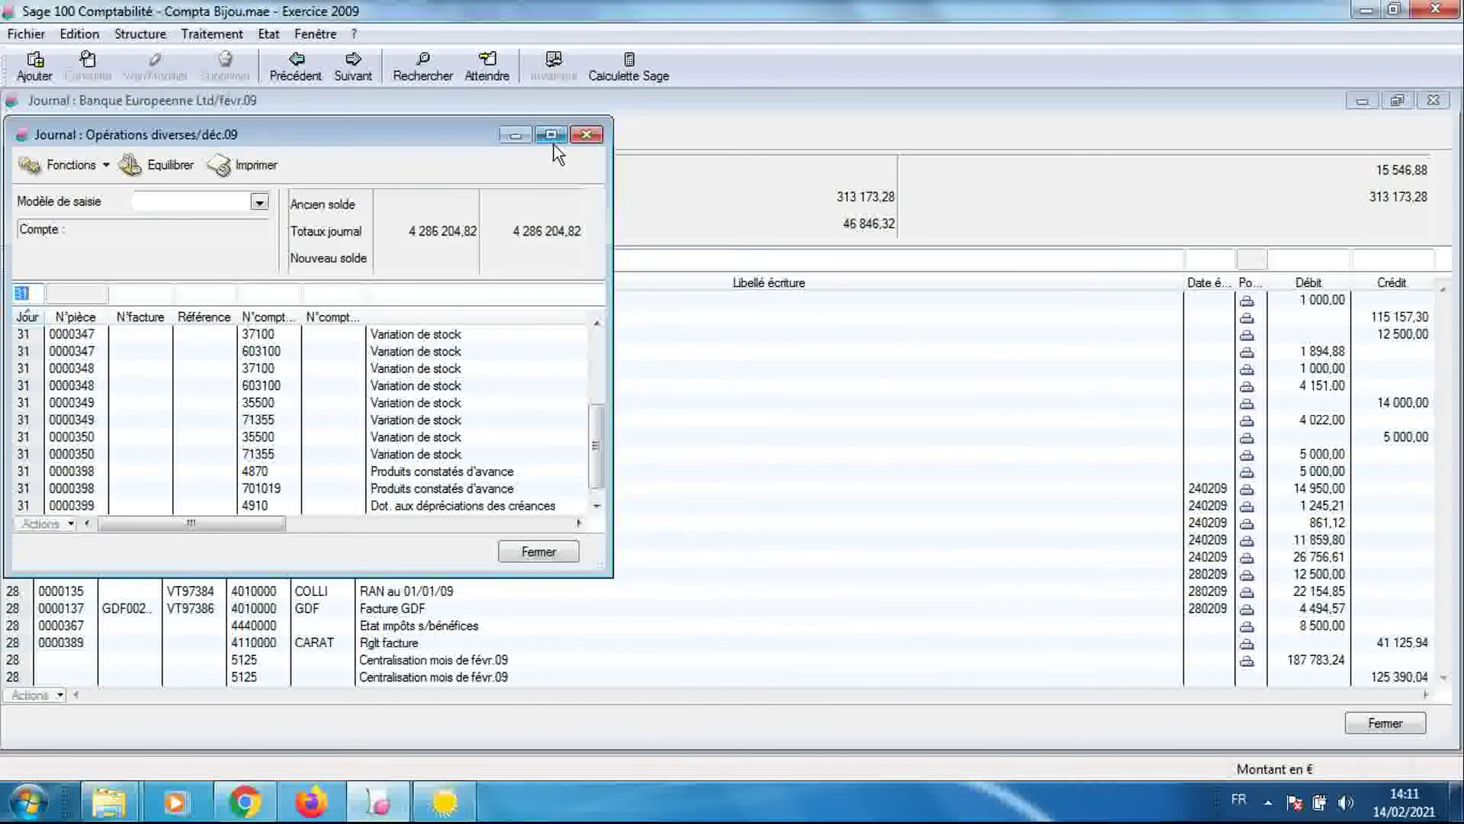
click(558, 128)
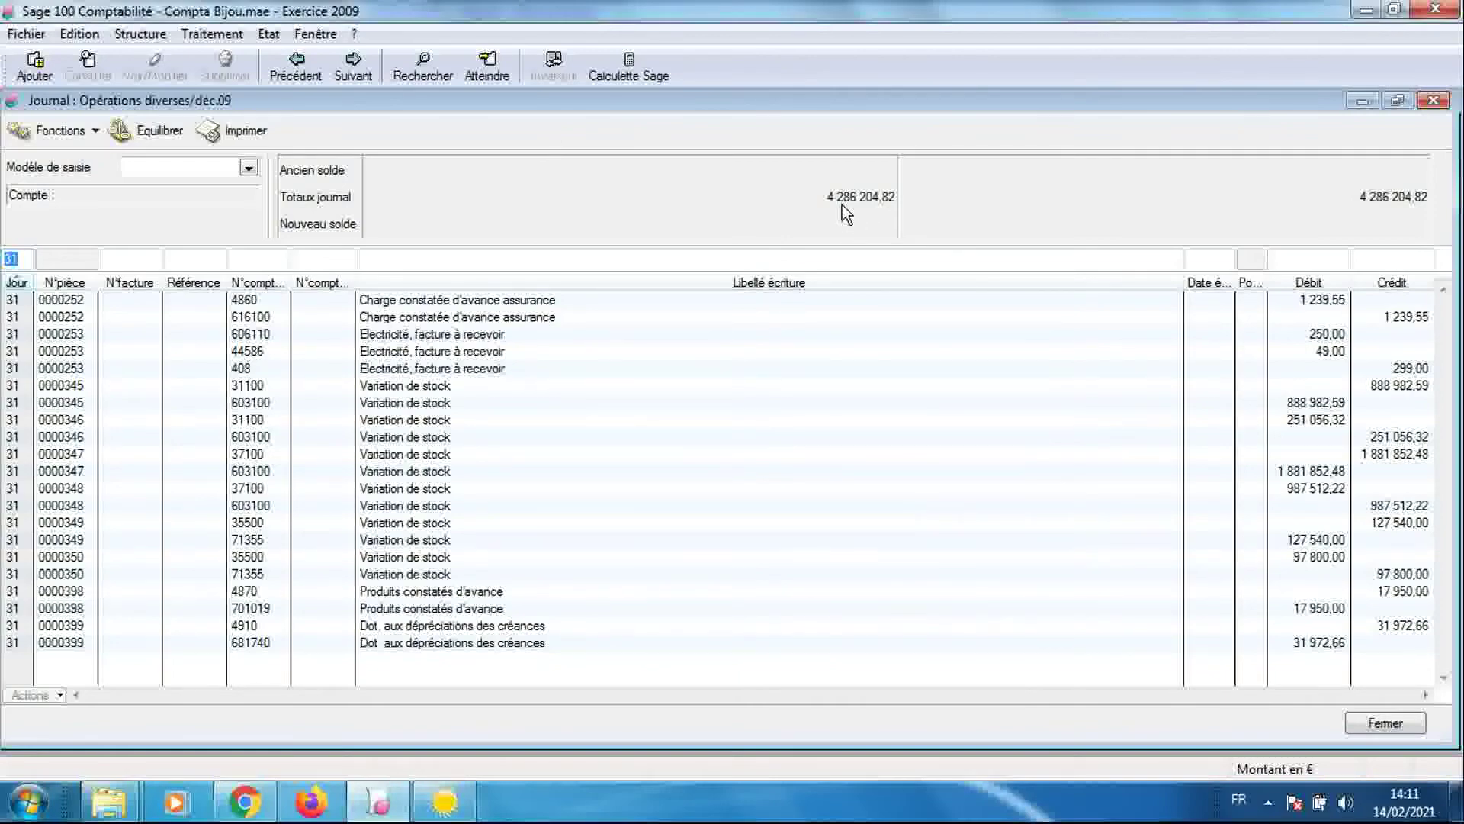
Switch to FULLCOMPTA and check the OD journal for Décembre 2009 for unbalanced pieces
click(444, 800)
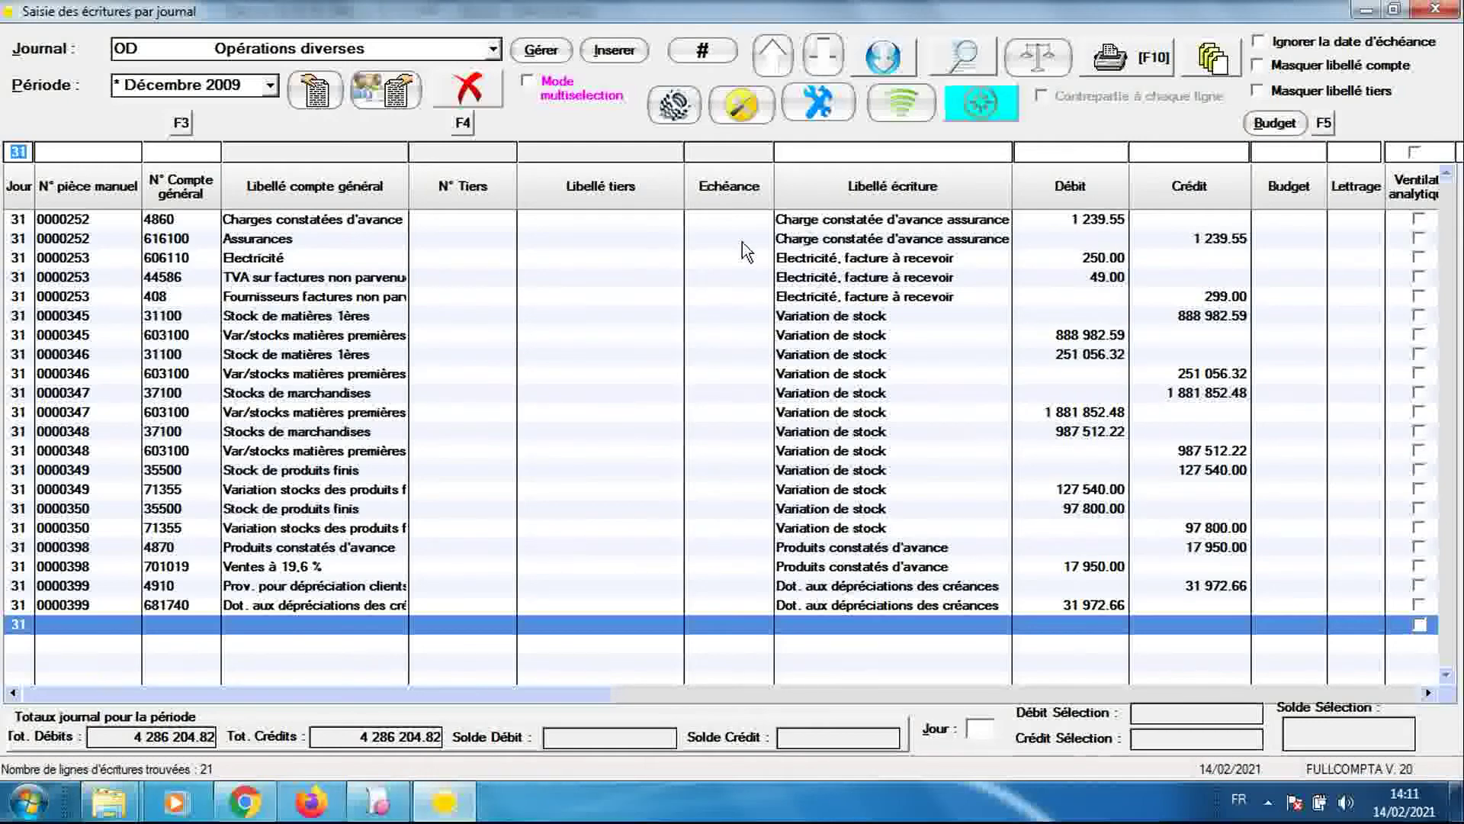
click(706, 52)
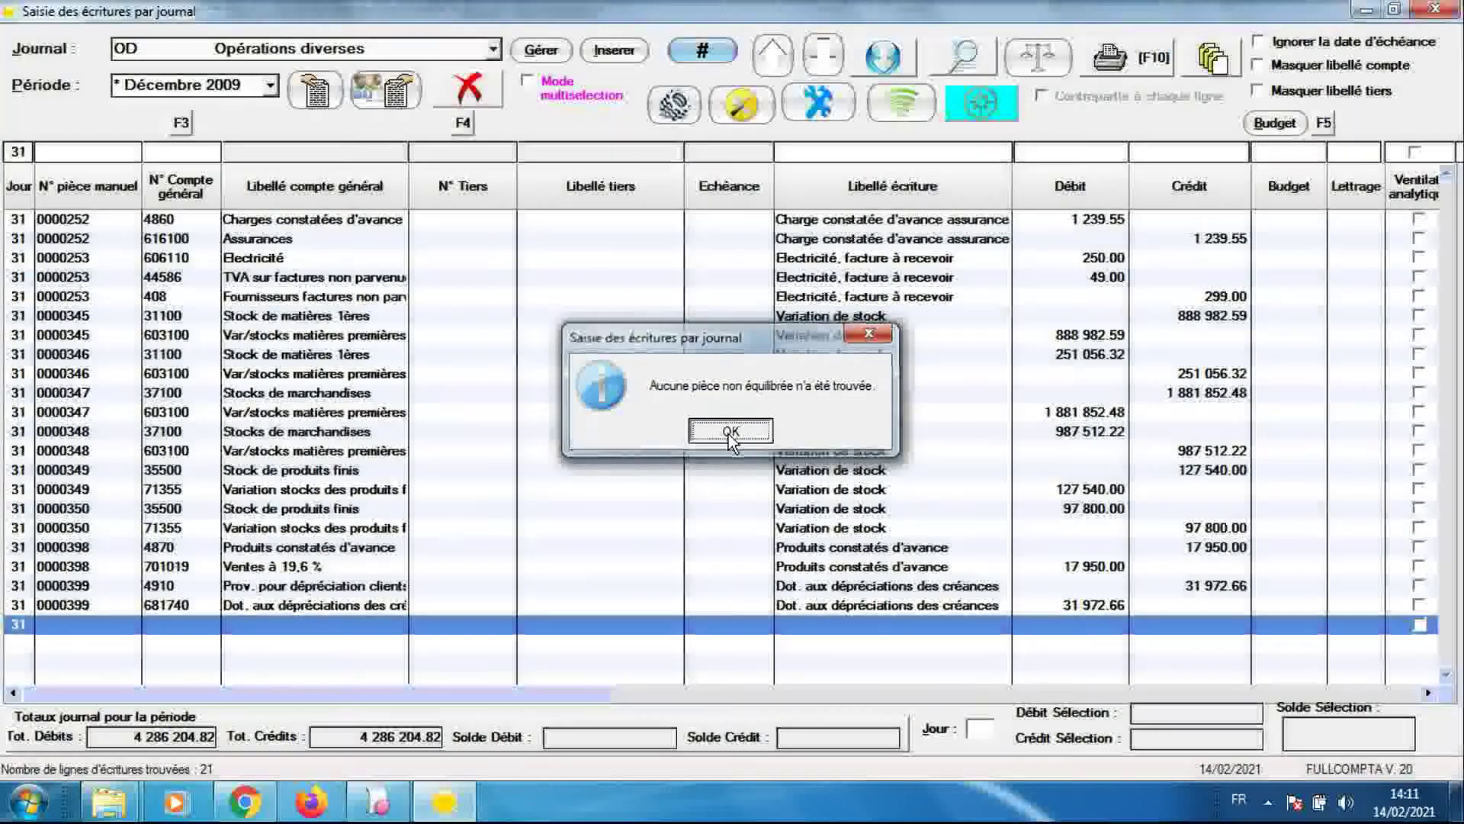
click(729, 432)
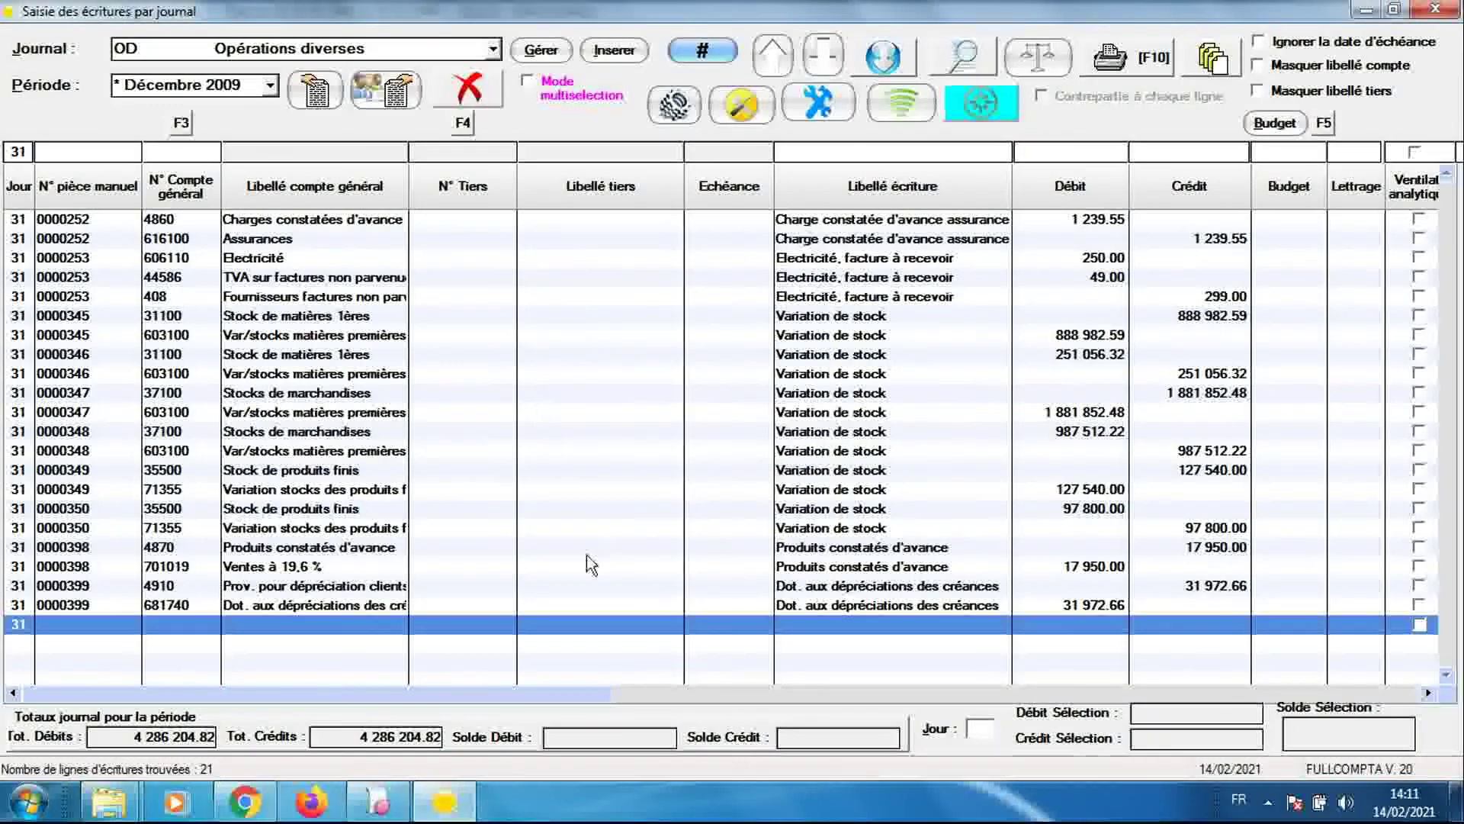
Switch to Sage 100 Comptabilité and open the OD Opérations diverses entry journal for janv.09
click(381, 802)
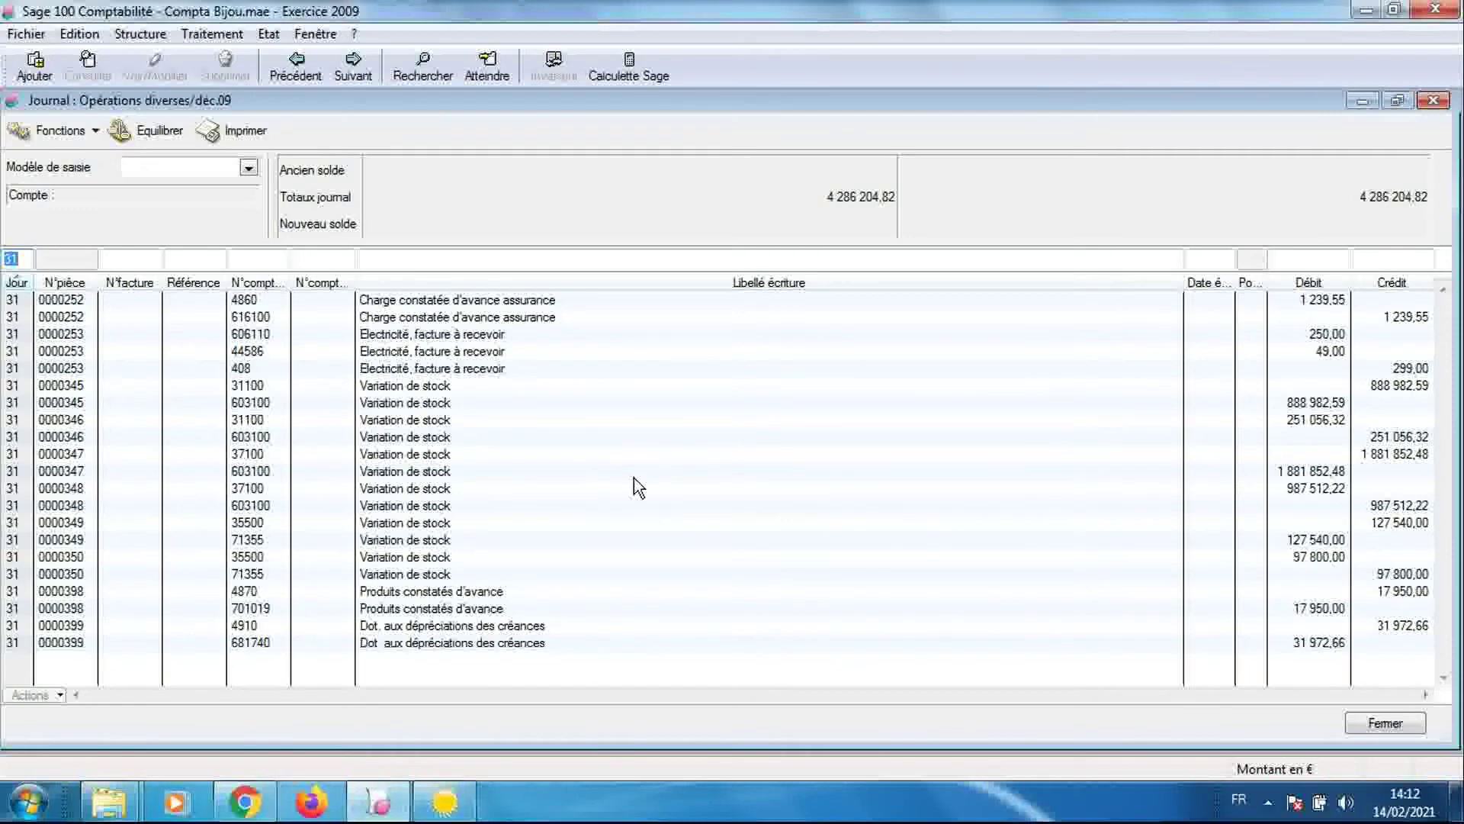
click(212, 35)
click(263, 105)
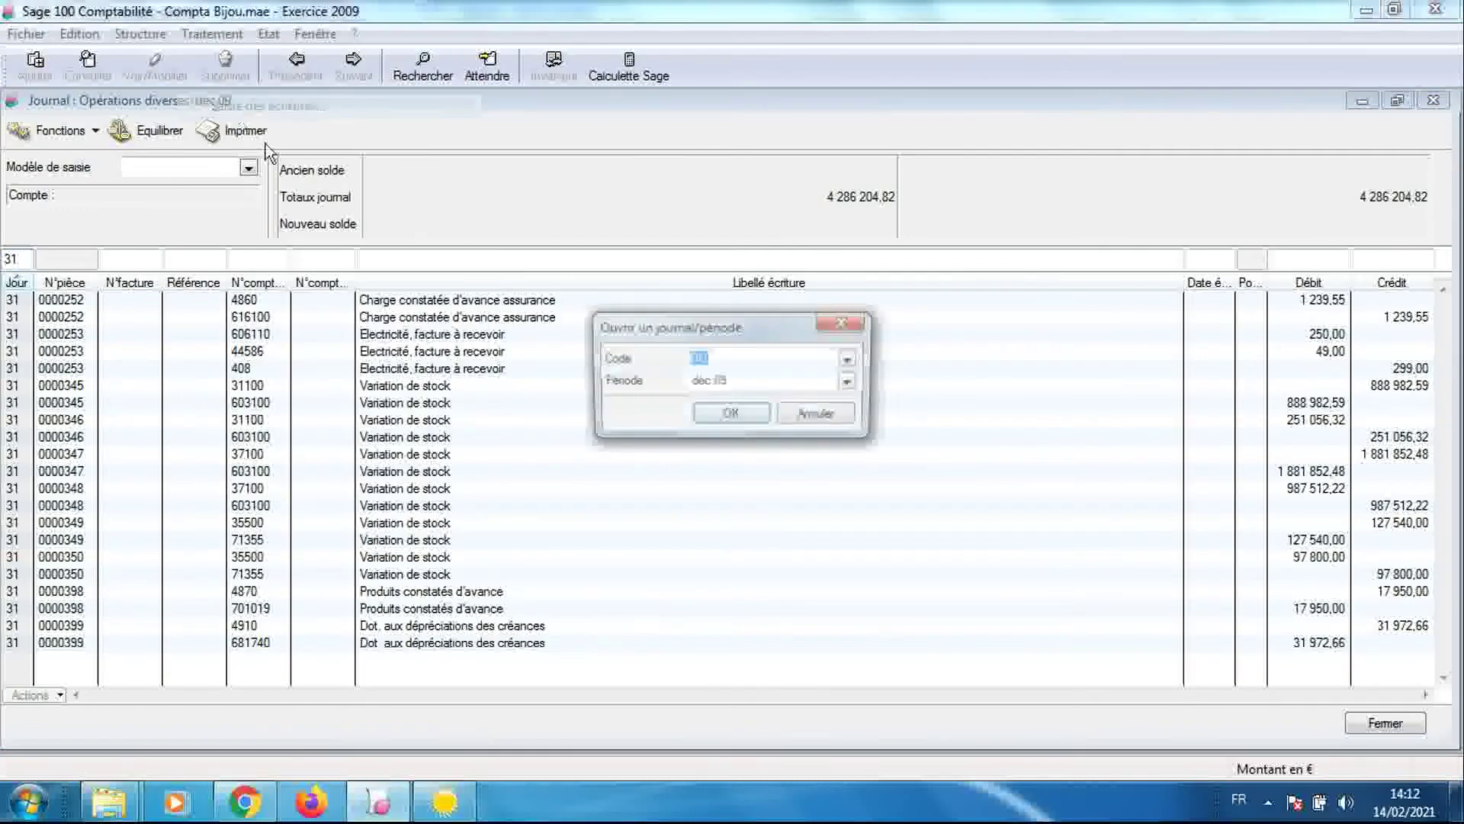
click(849, 382)
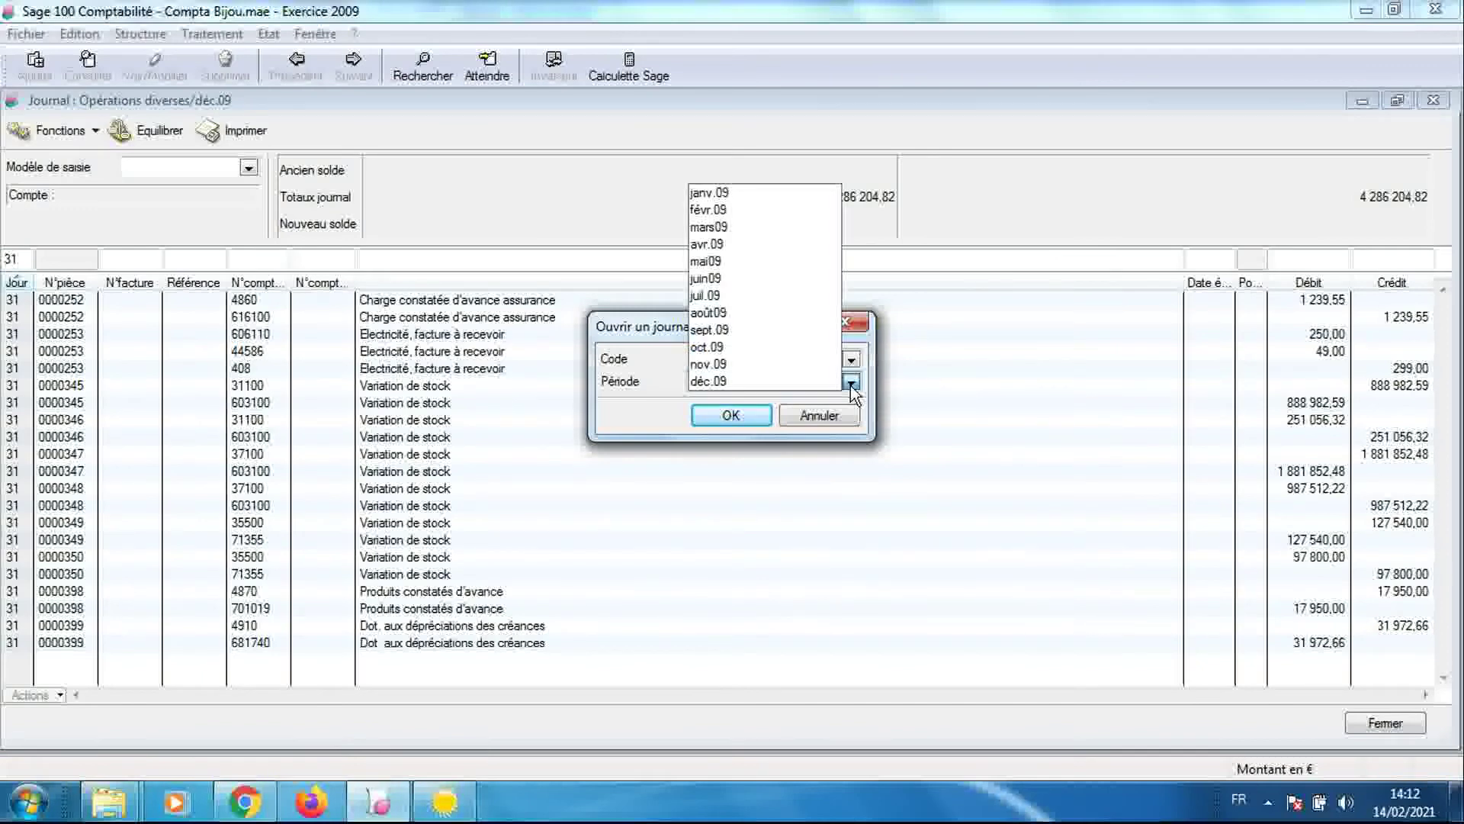
click(807, 192)
click(756, 411)
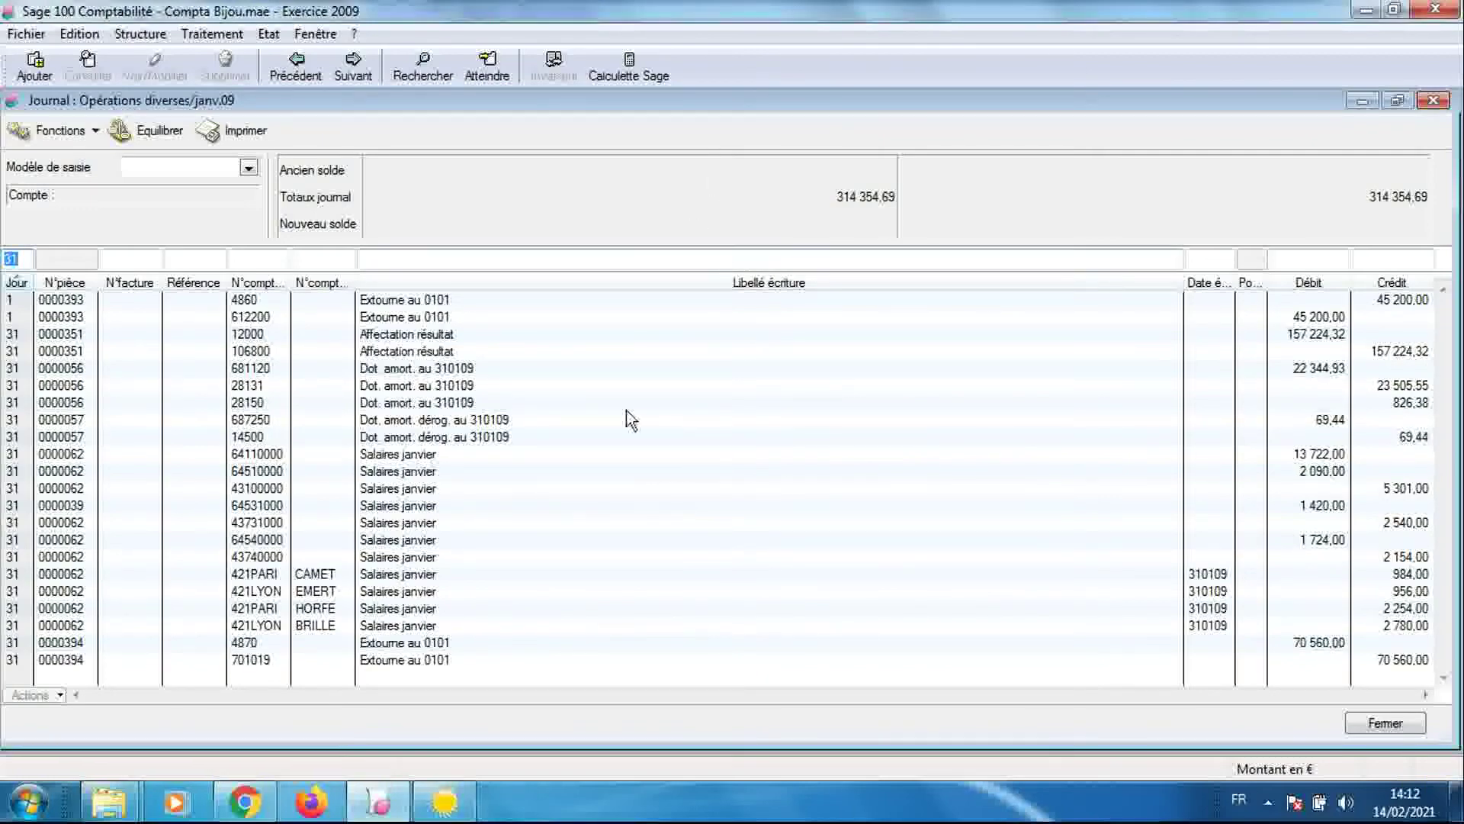
Display the OD journal for Janvier 2009 in FULLCOMPTA and compare its totals with Sage 100 Comptabilité, ending in FULLCOMPTA
click(449, 807)
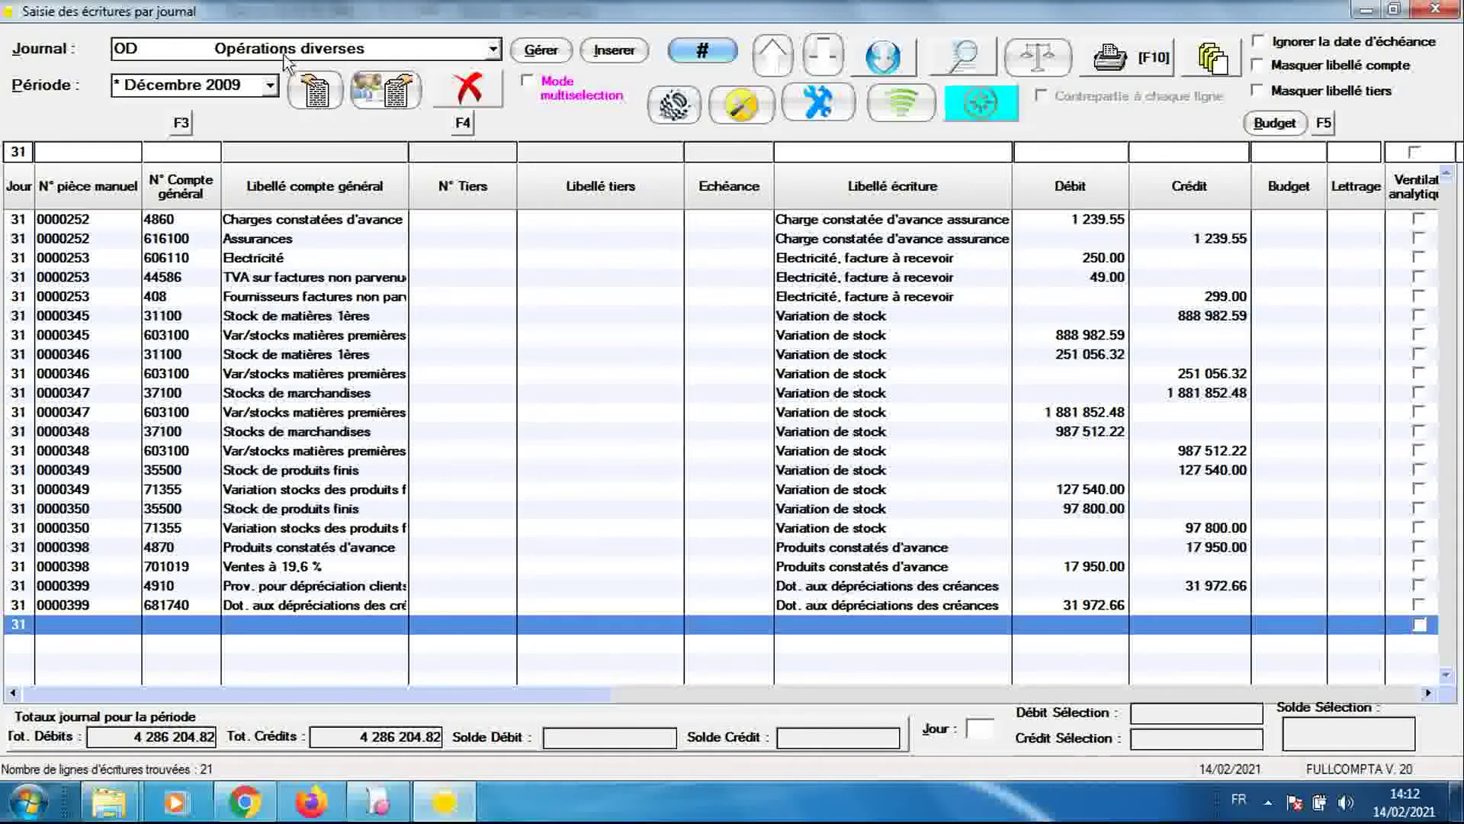
click(272, 85)
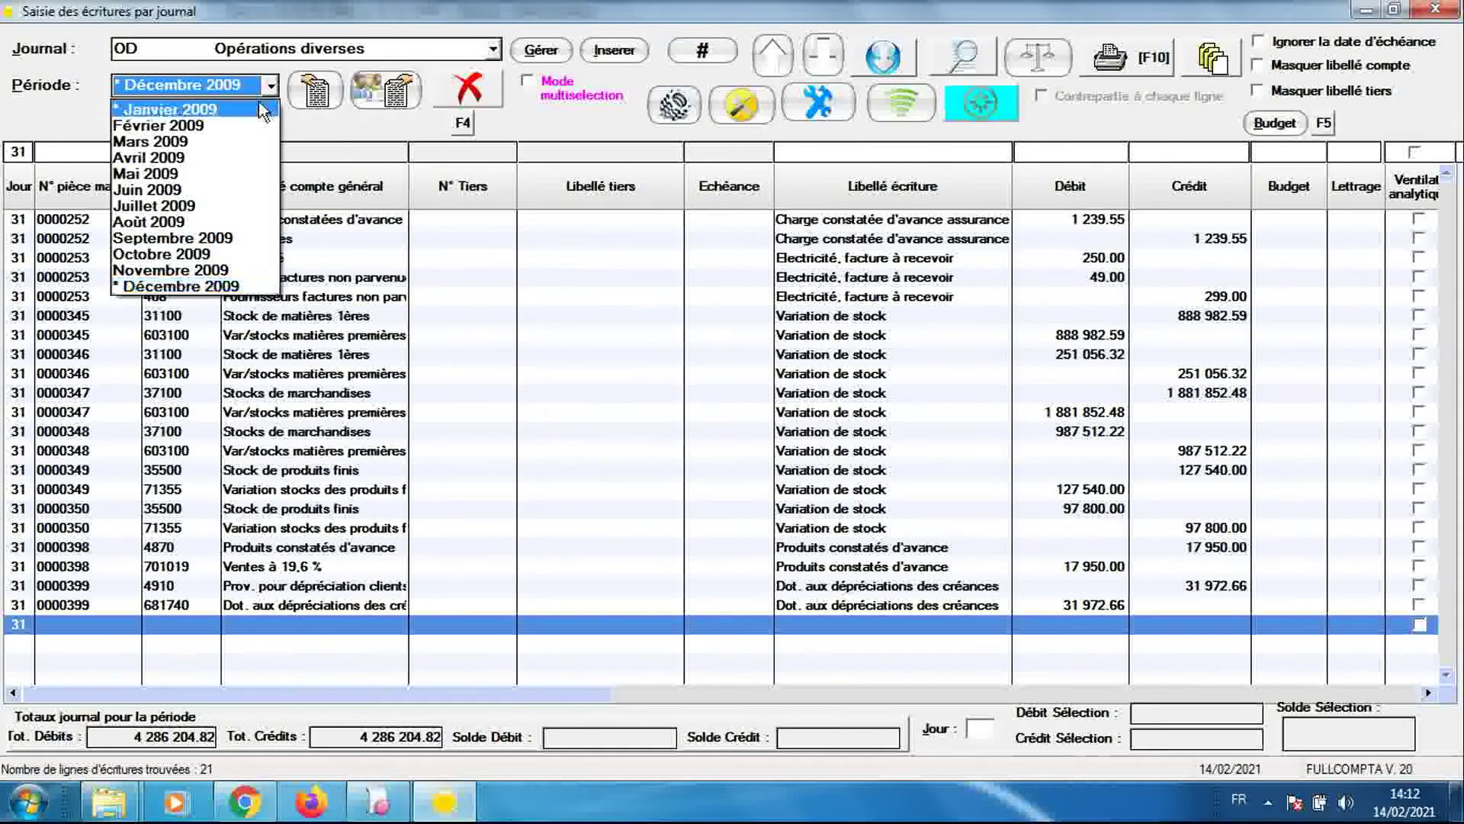
click(258, 106)
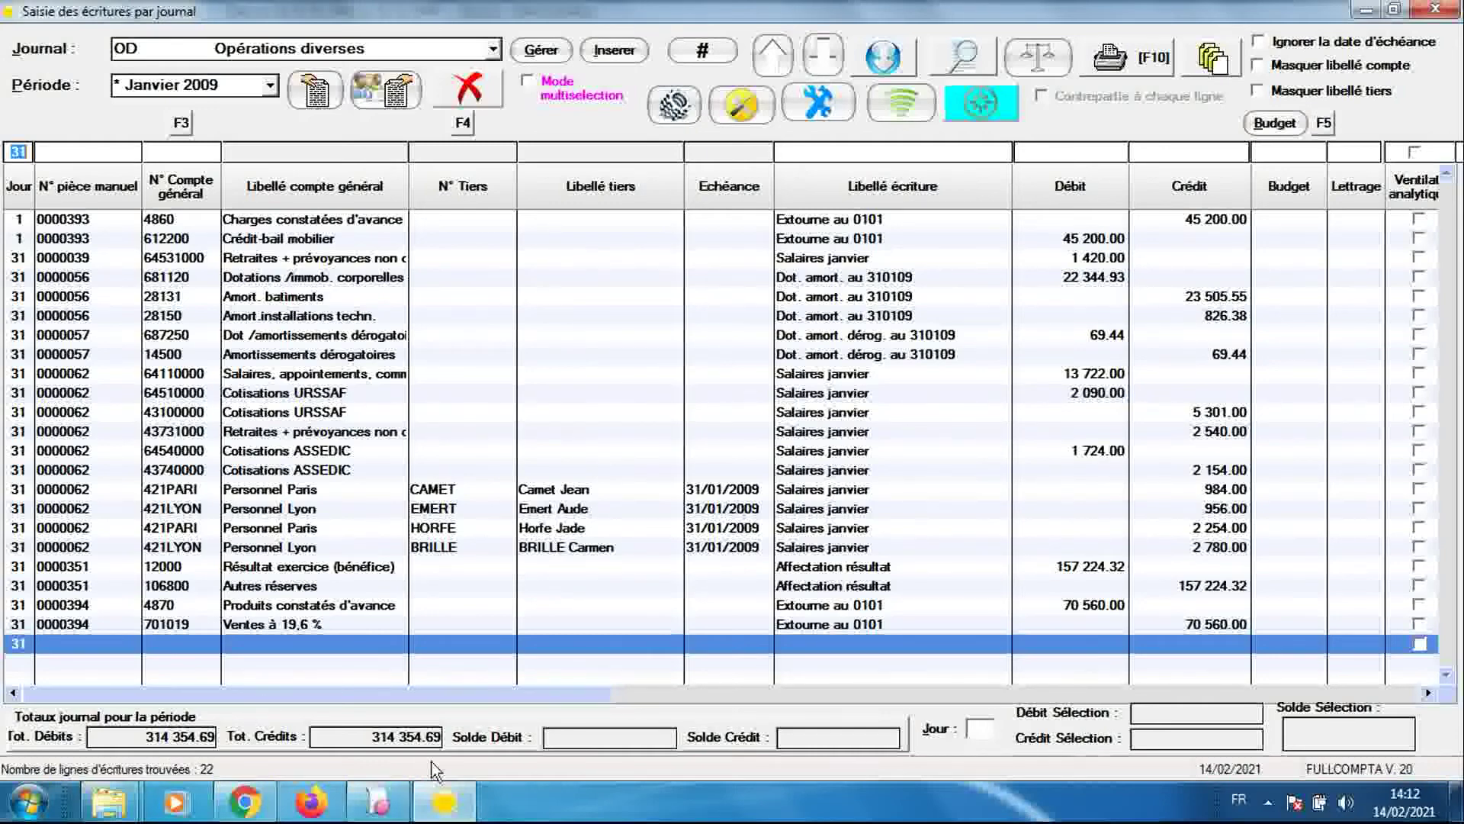
click(378, 800)
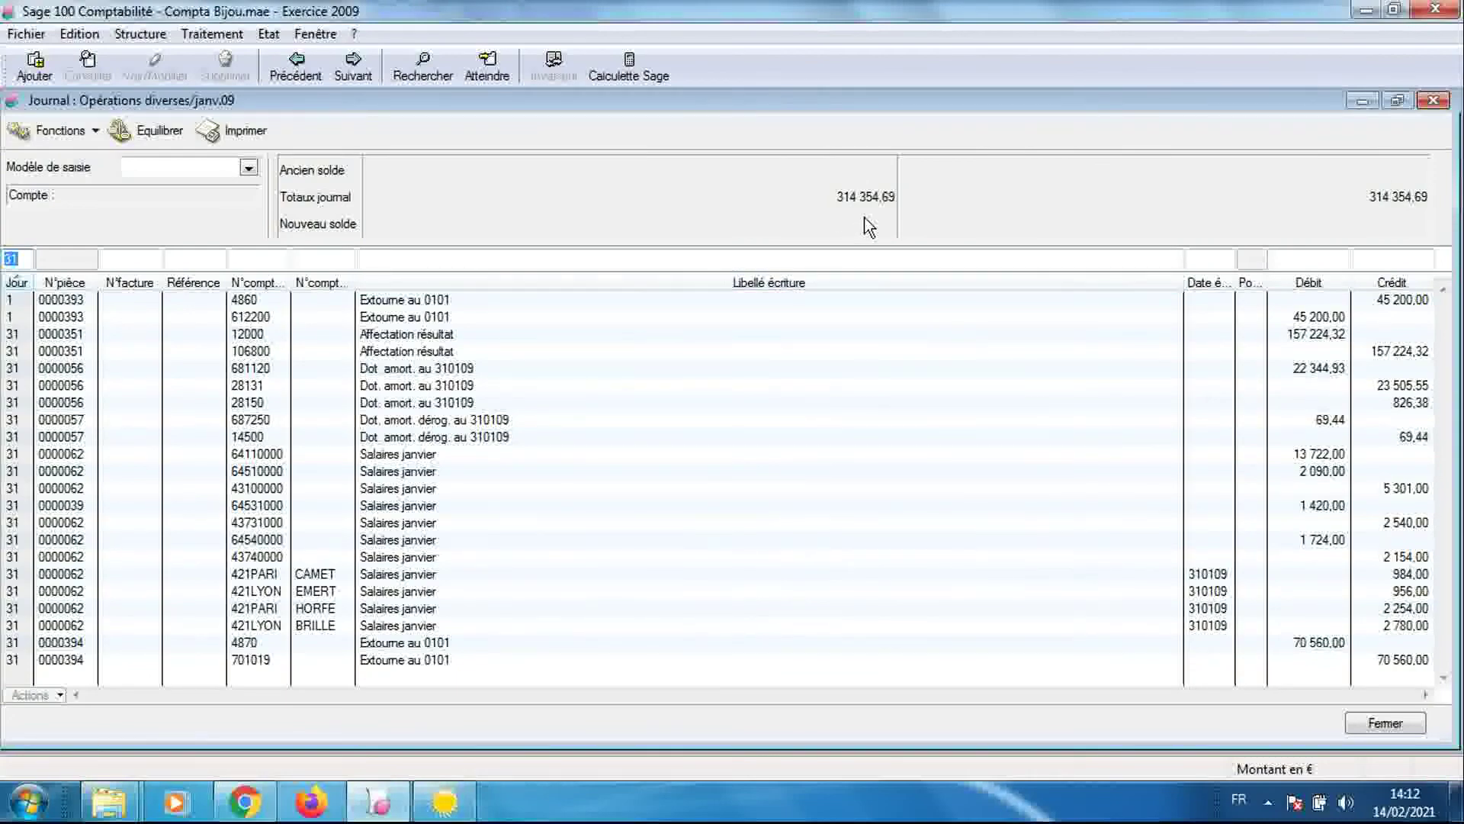
click(447, 801)
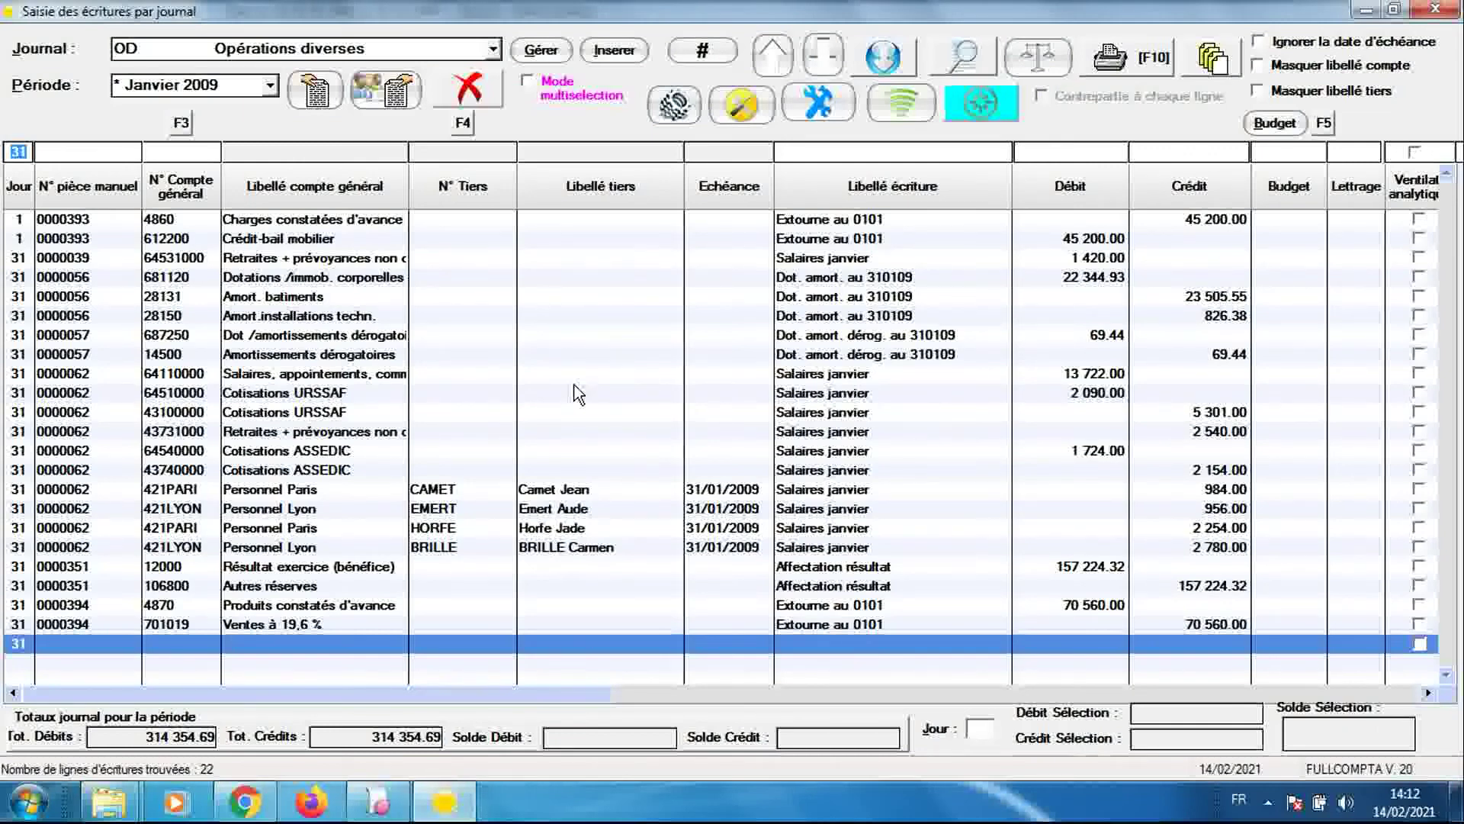
List the unbalanced pieces of the January OD journal, examine piece 0000039 in Sage 100 Comptabilité, and return to FULLCOMPTA
click(701, 53)
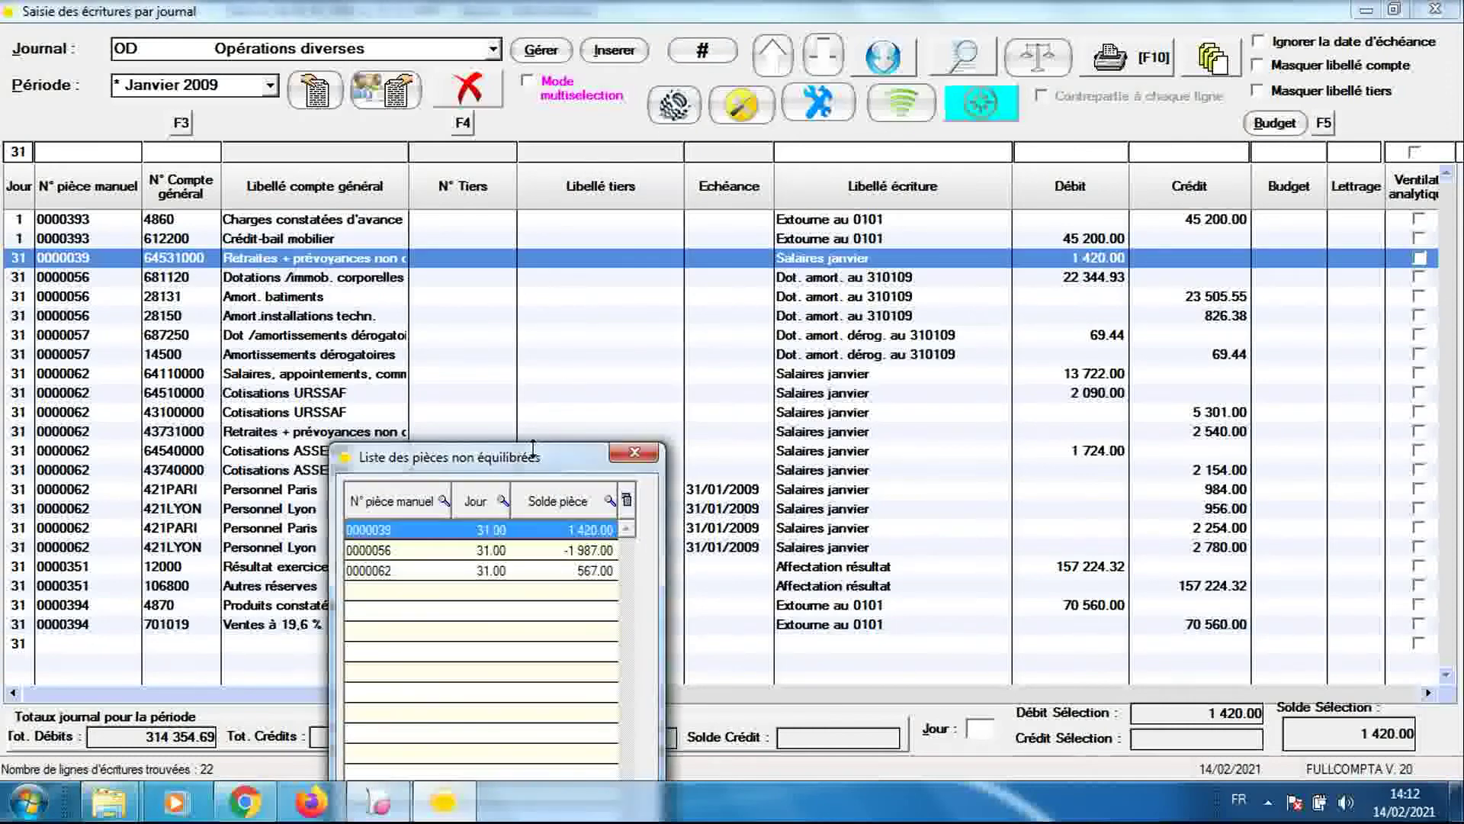
drag(536, 462, 578, 320)
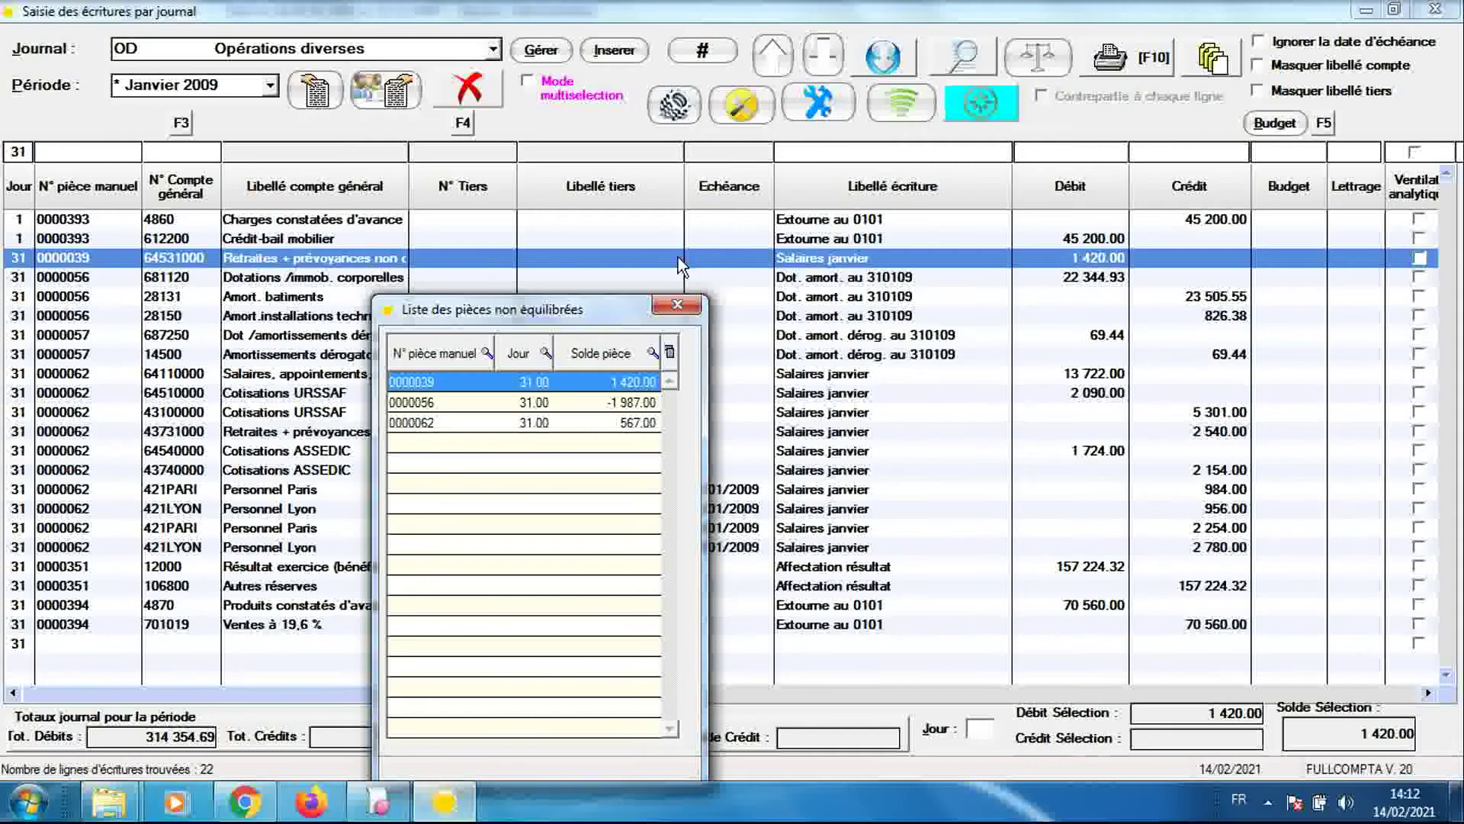
click(377, 801)
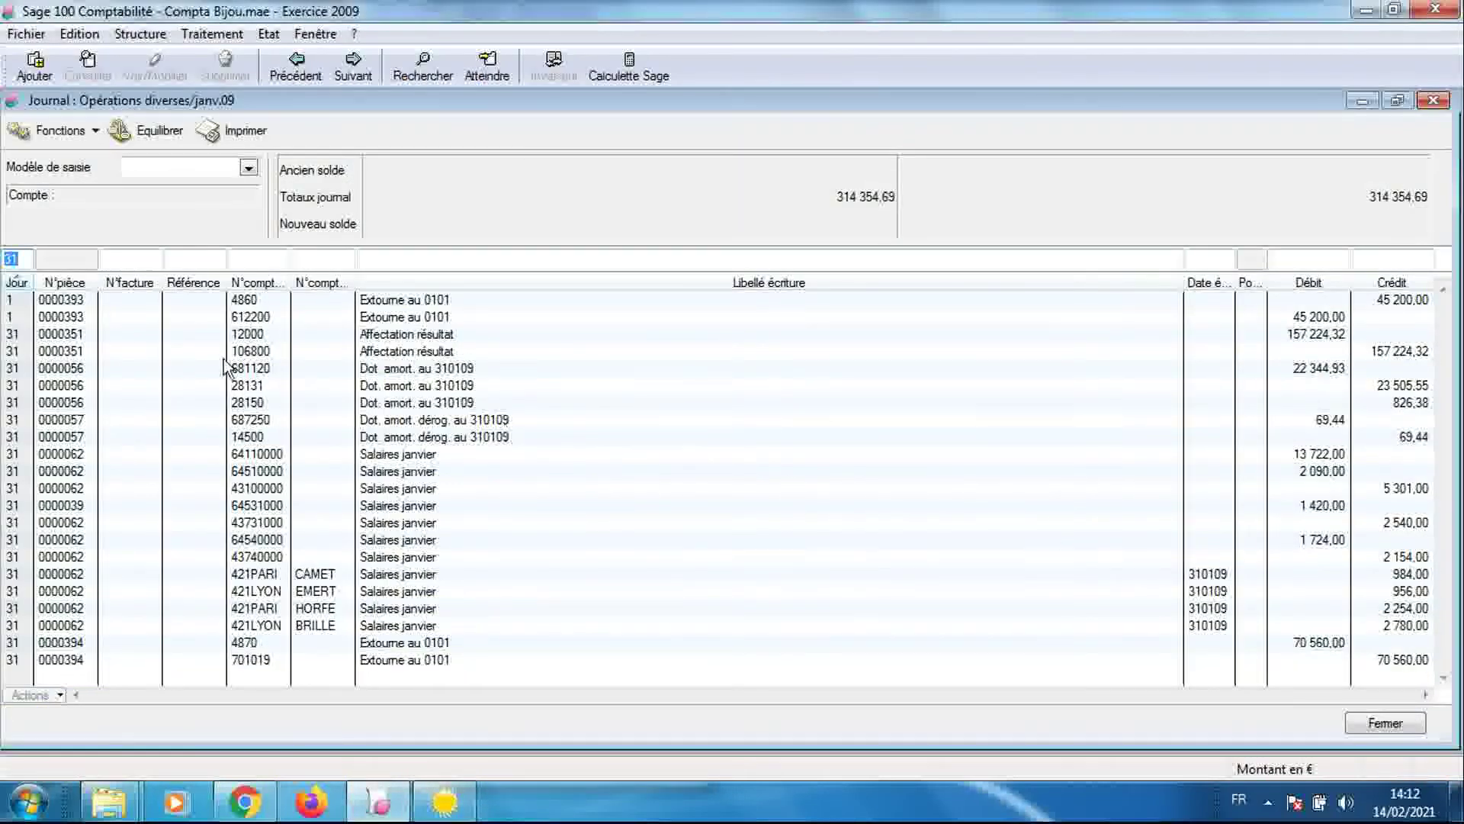
click(141, 504)
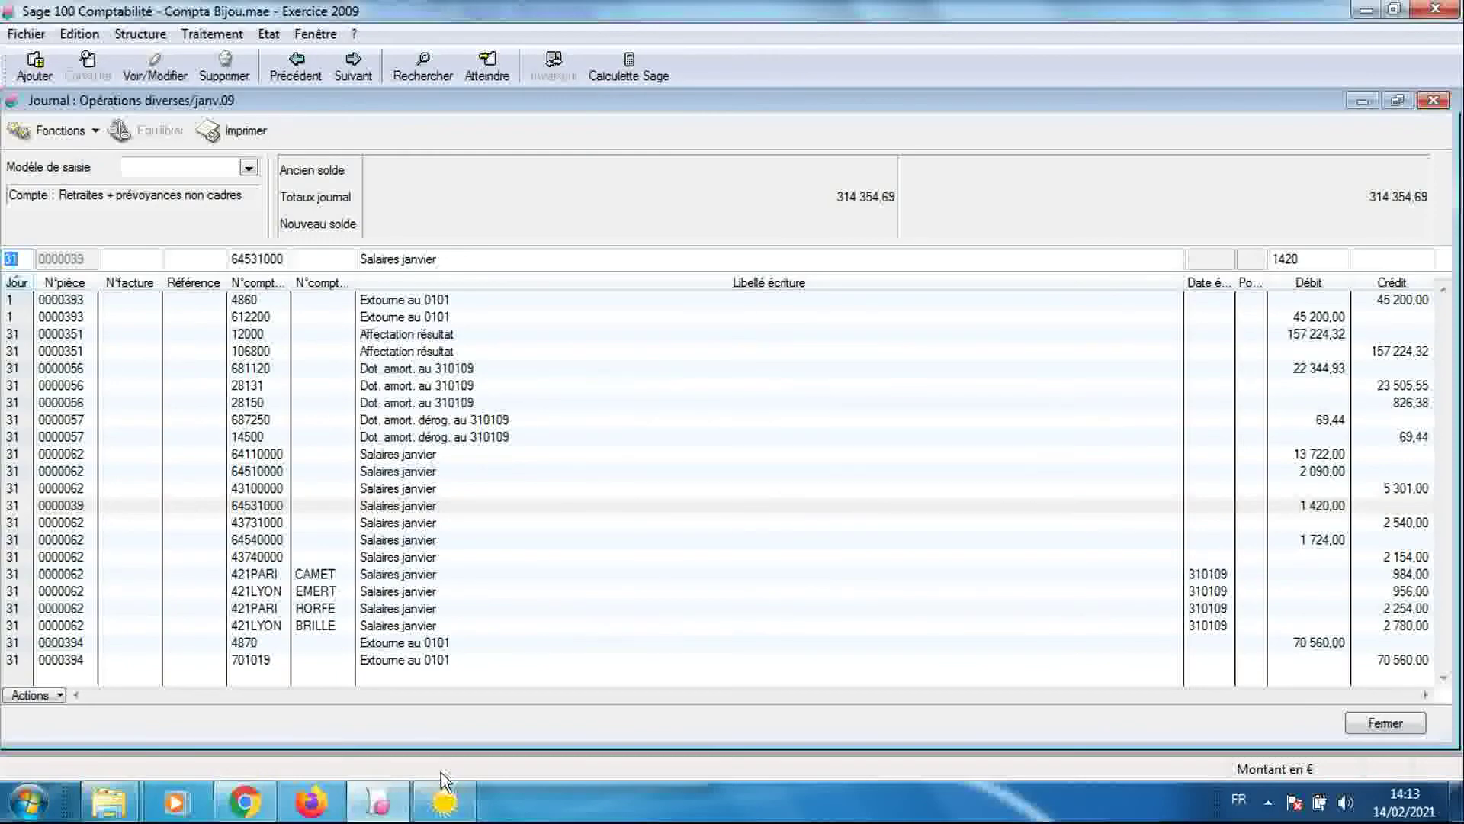
click(444, 799)
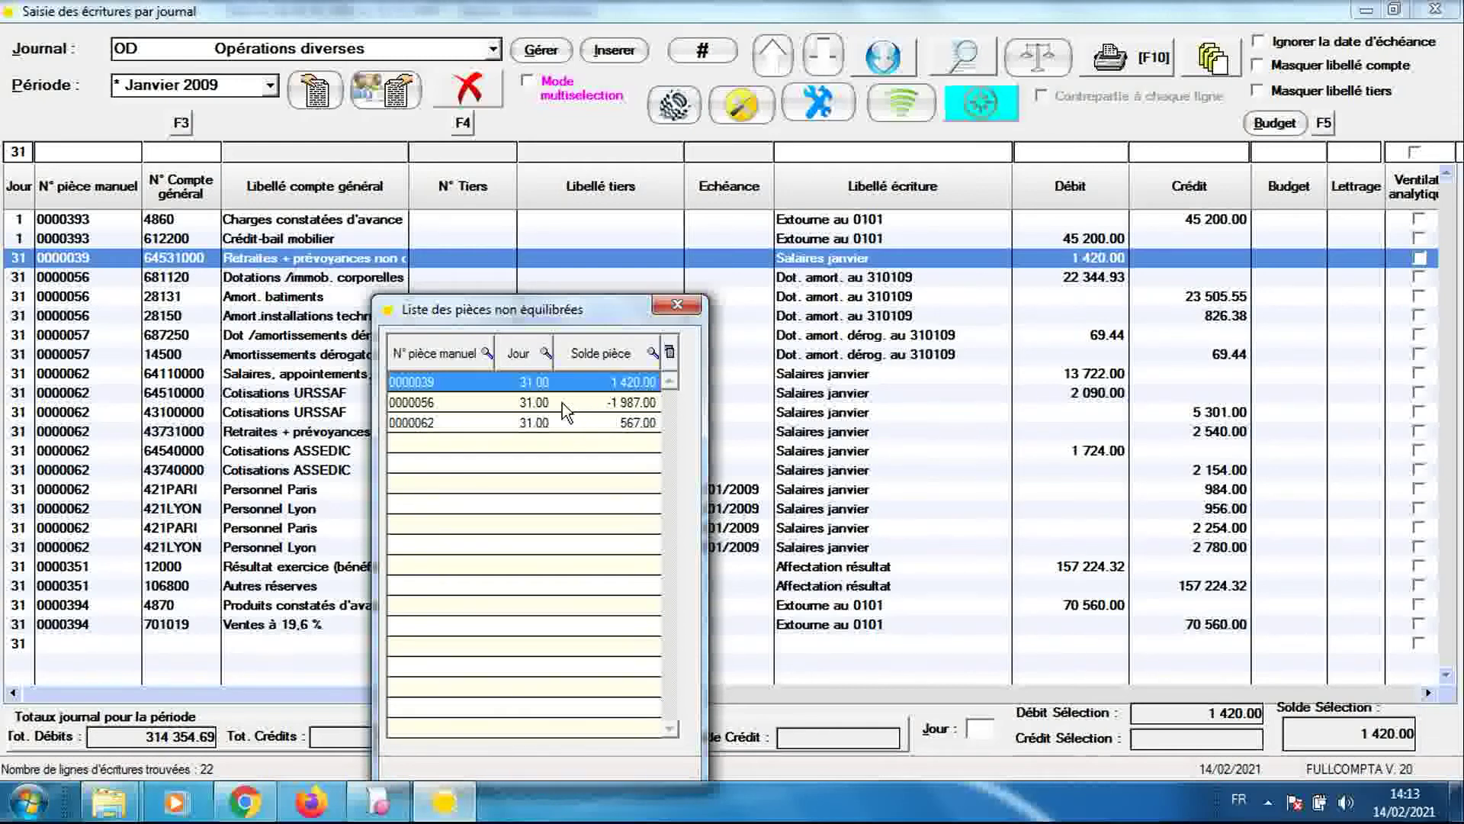
Select piece 0000056 in the unbalanced pieces list, and examine its lines for accounts 681120, 28131 and 28150 in Sage 100 Comptabilité
click(470, 404)
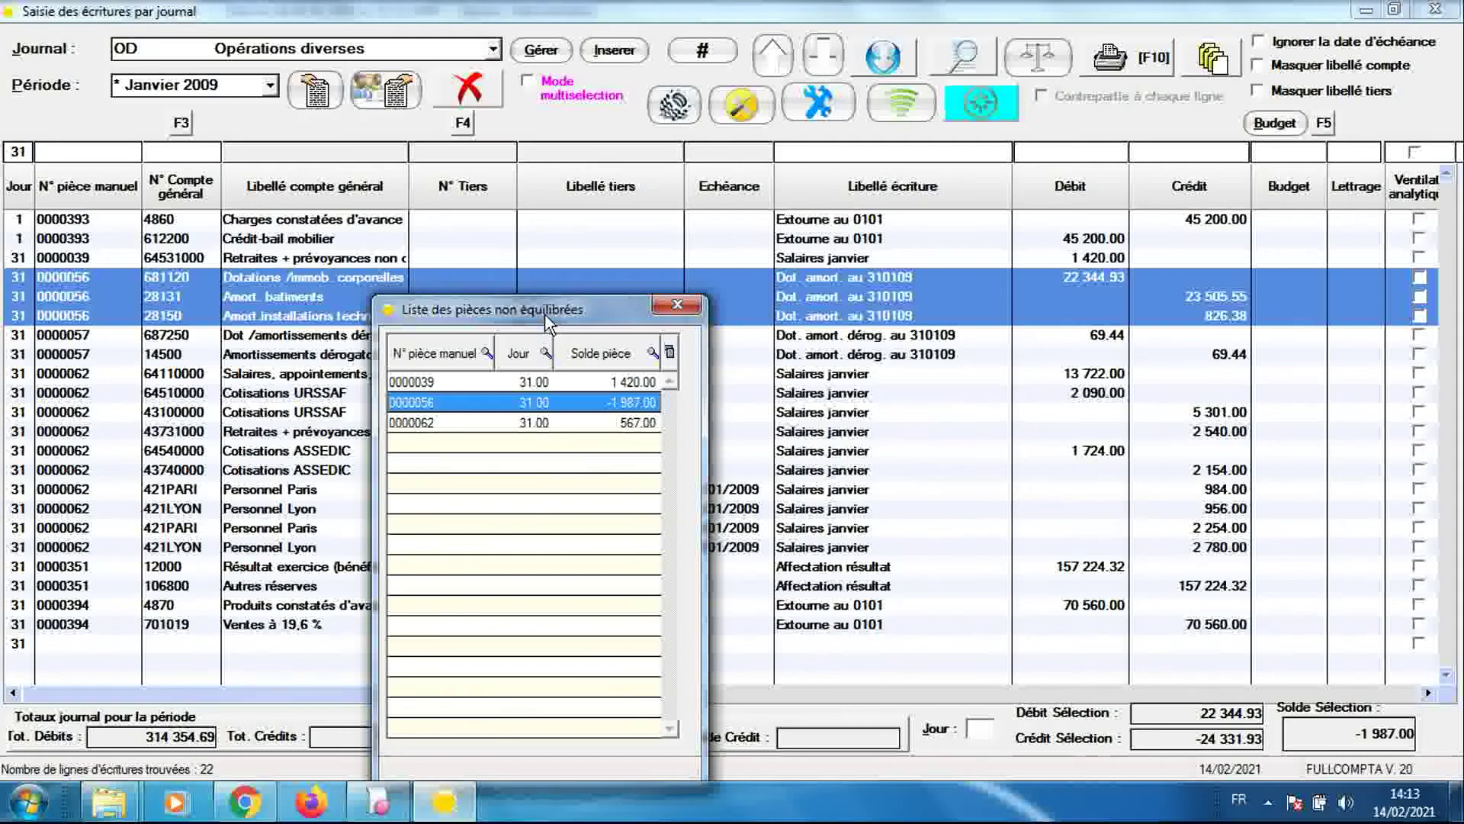
drag(546, 321, 502, 383)
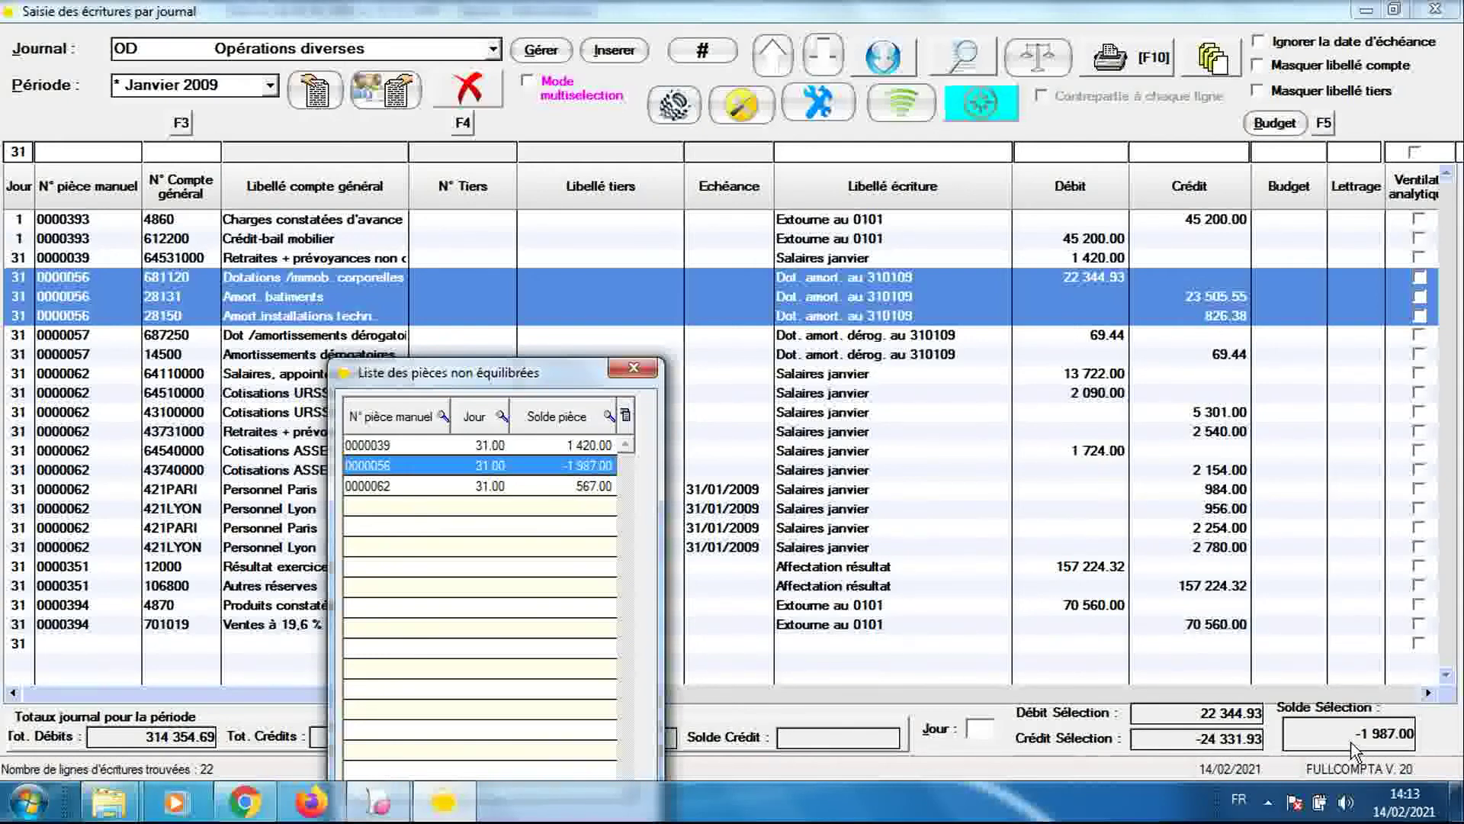
click(389, 809)
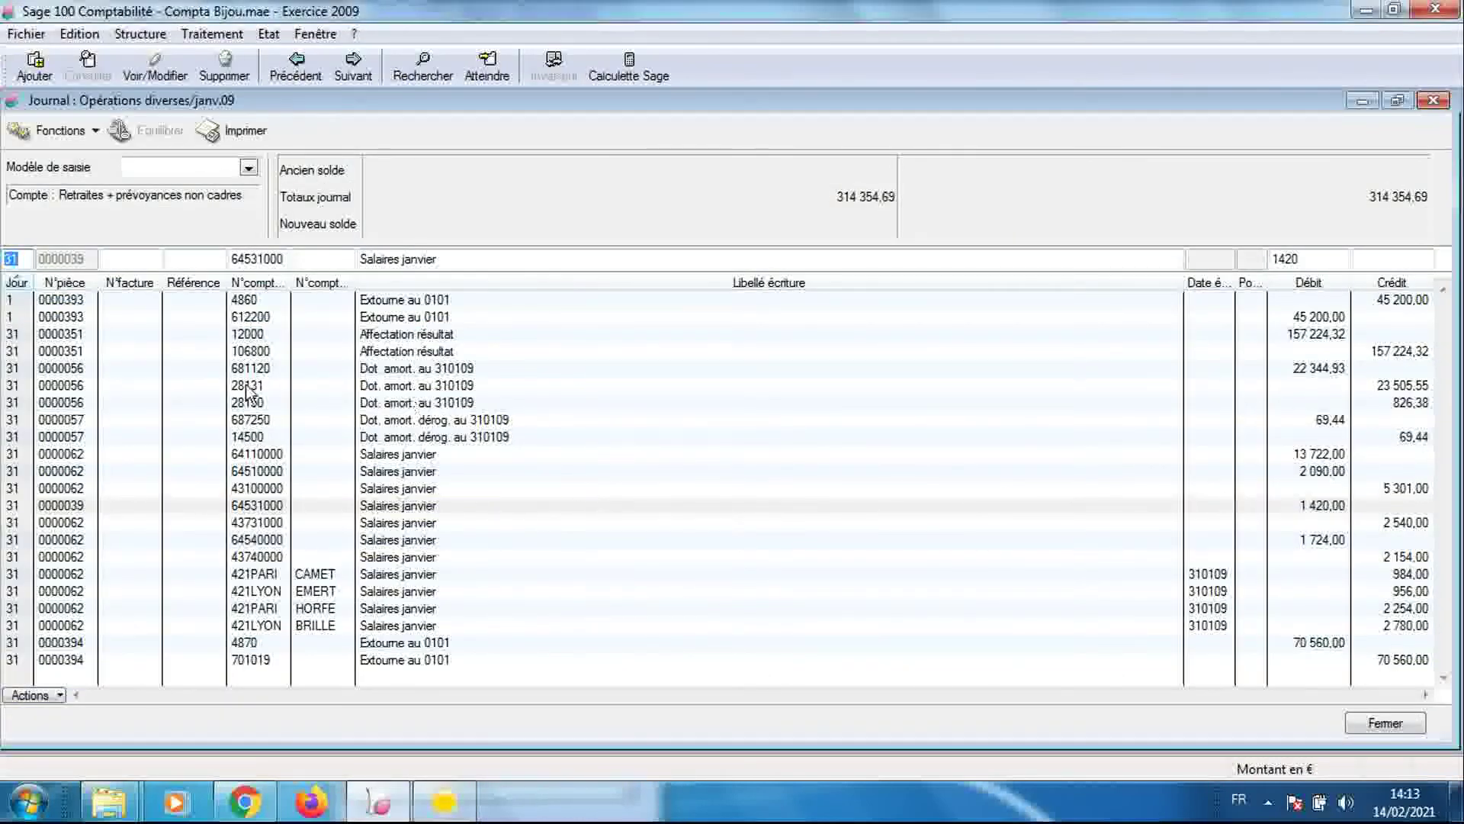
click(154, 364)
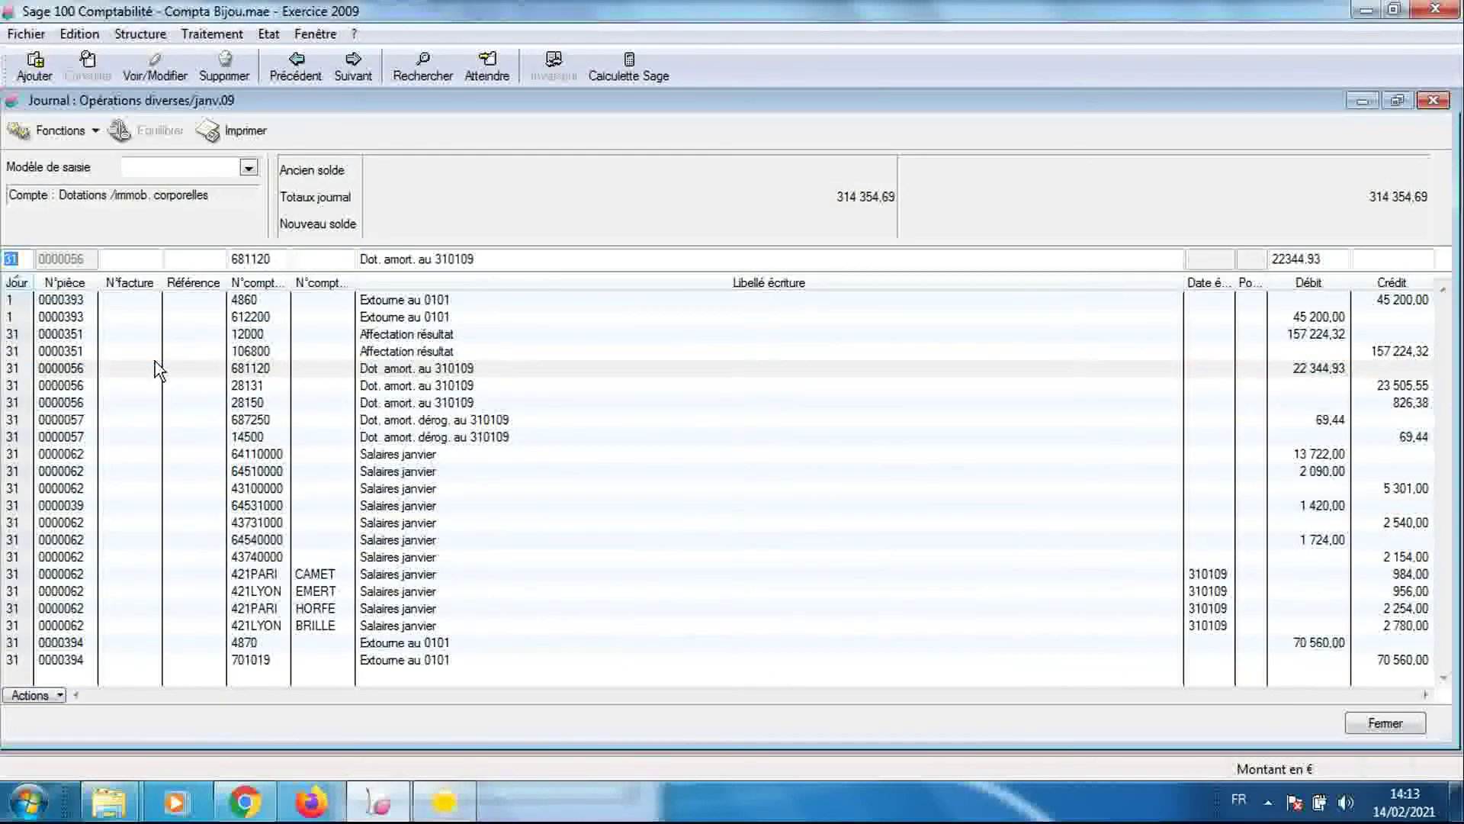
key(Down)
click(122, 397)
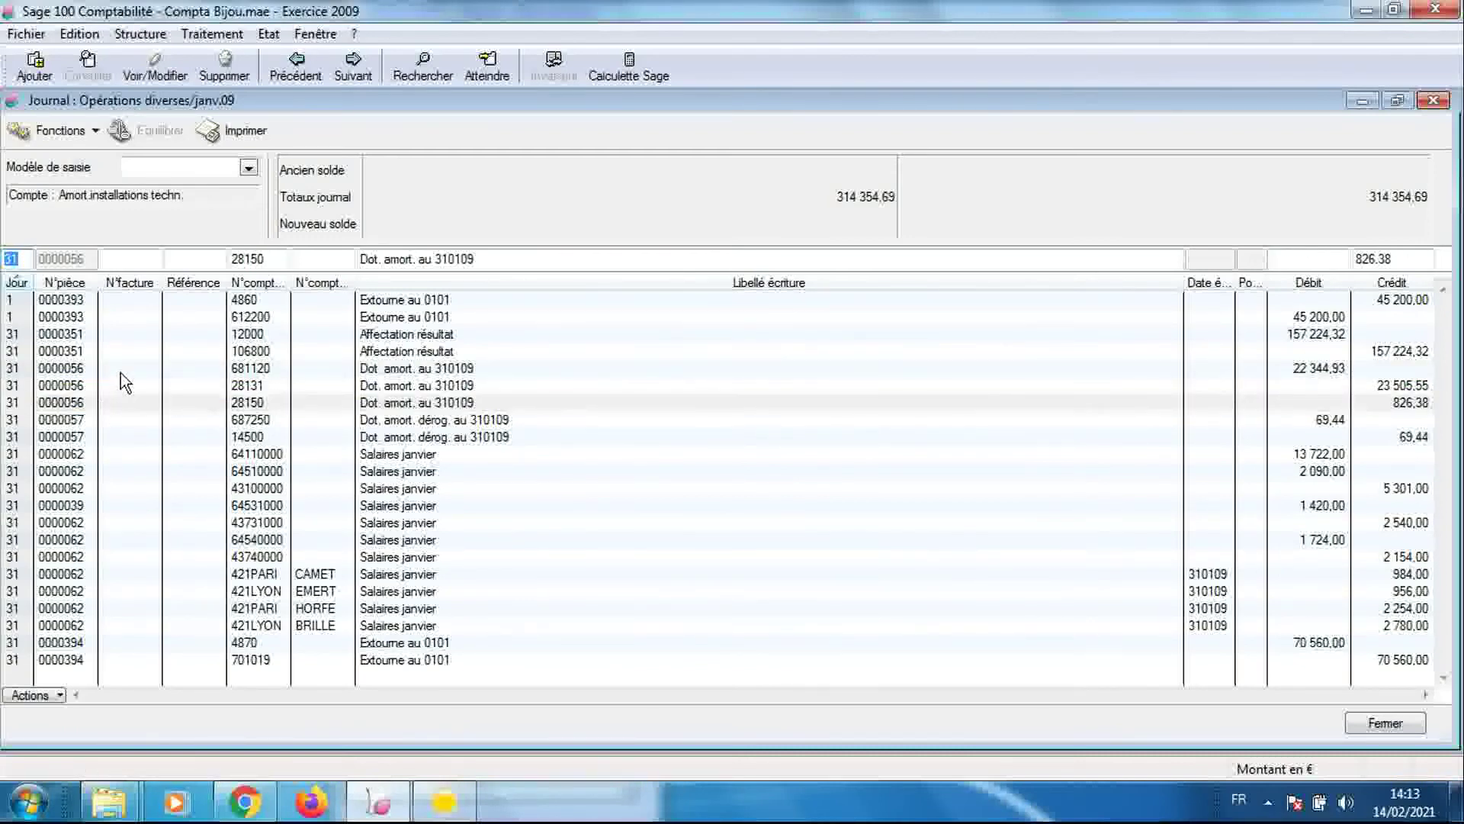
click(120, 373)
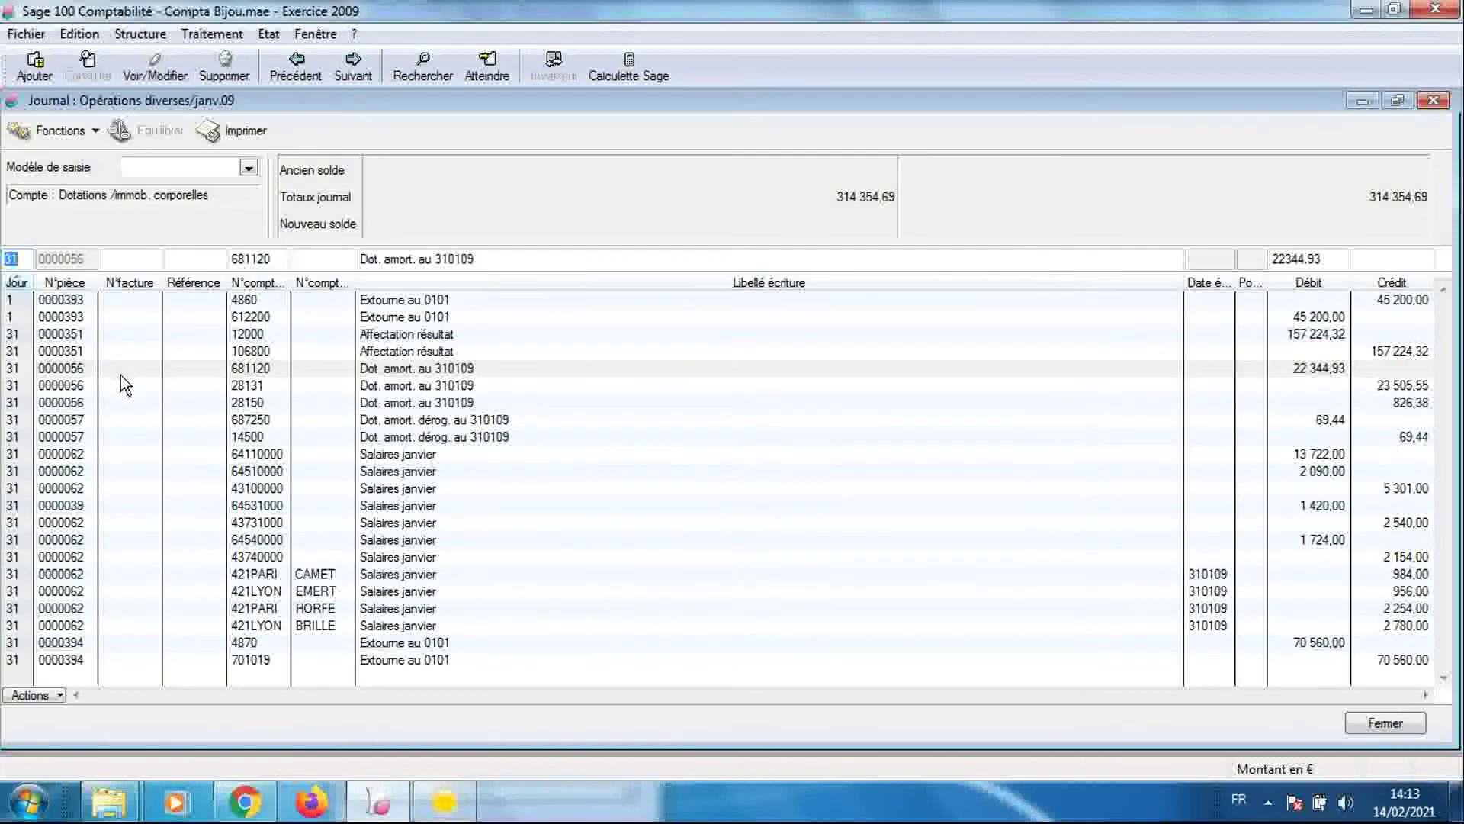
click(121, 383)
click(121, 400)
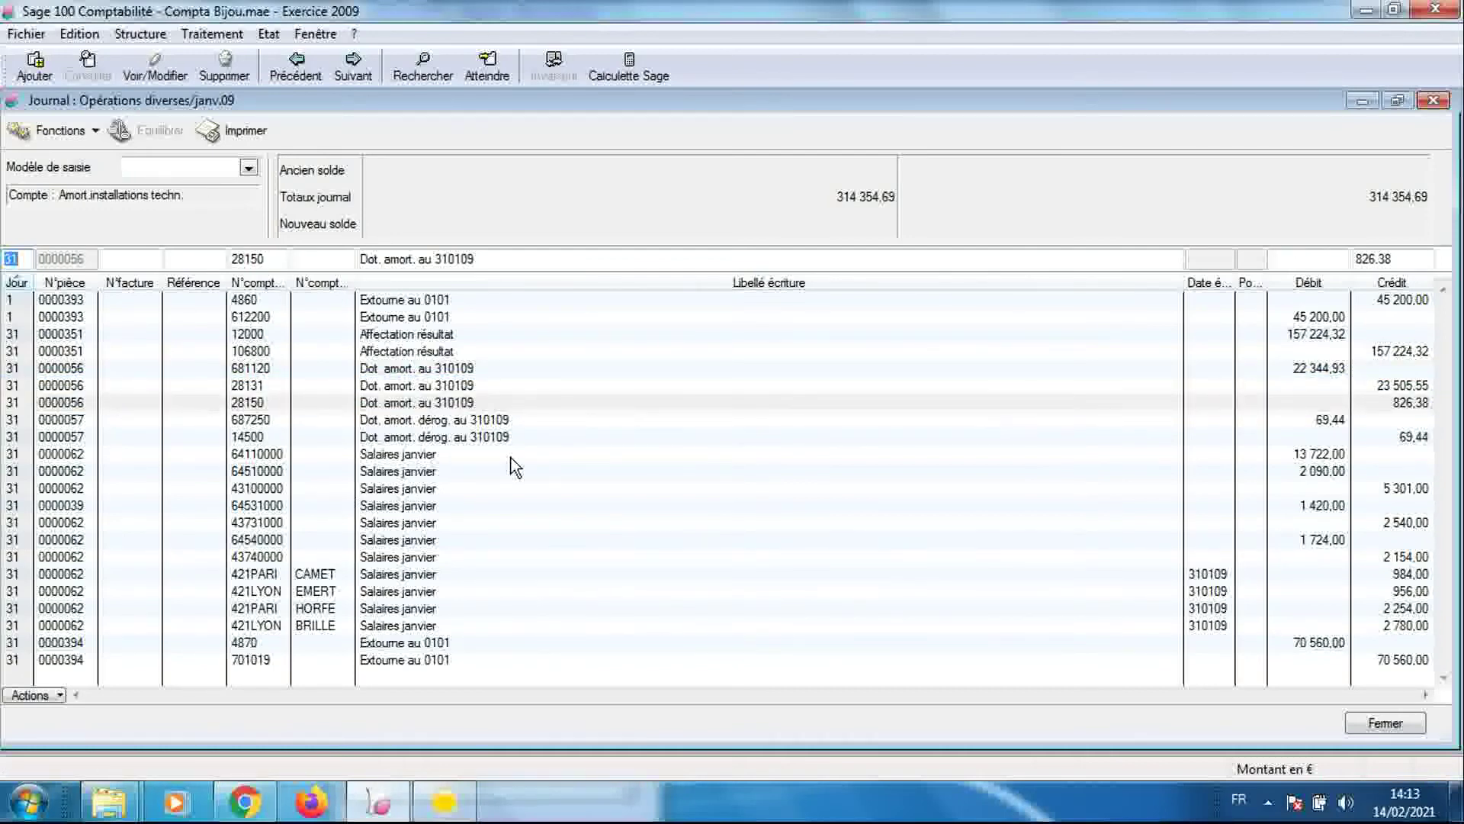
Switch back to FULLCOMPTA and select piece 0000062 in the unbalanced pieces list to highlight its lines
click(444, 802)
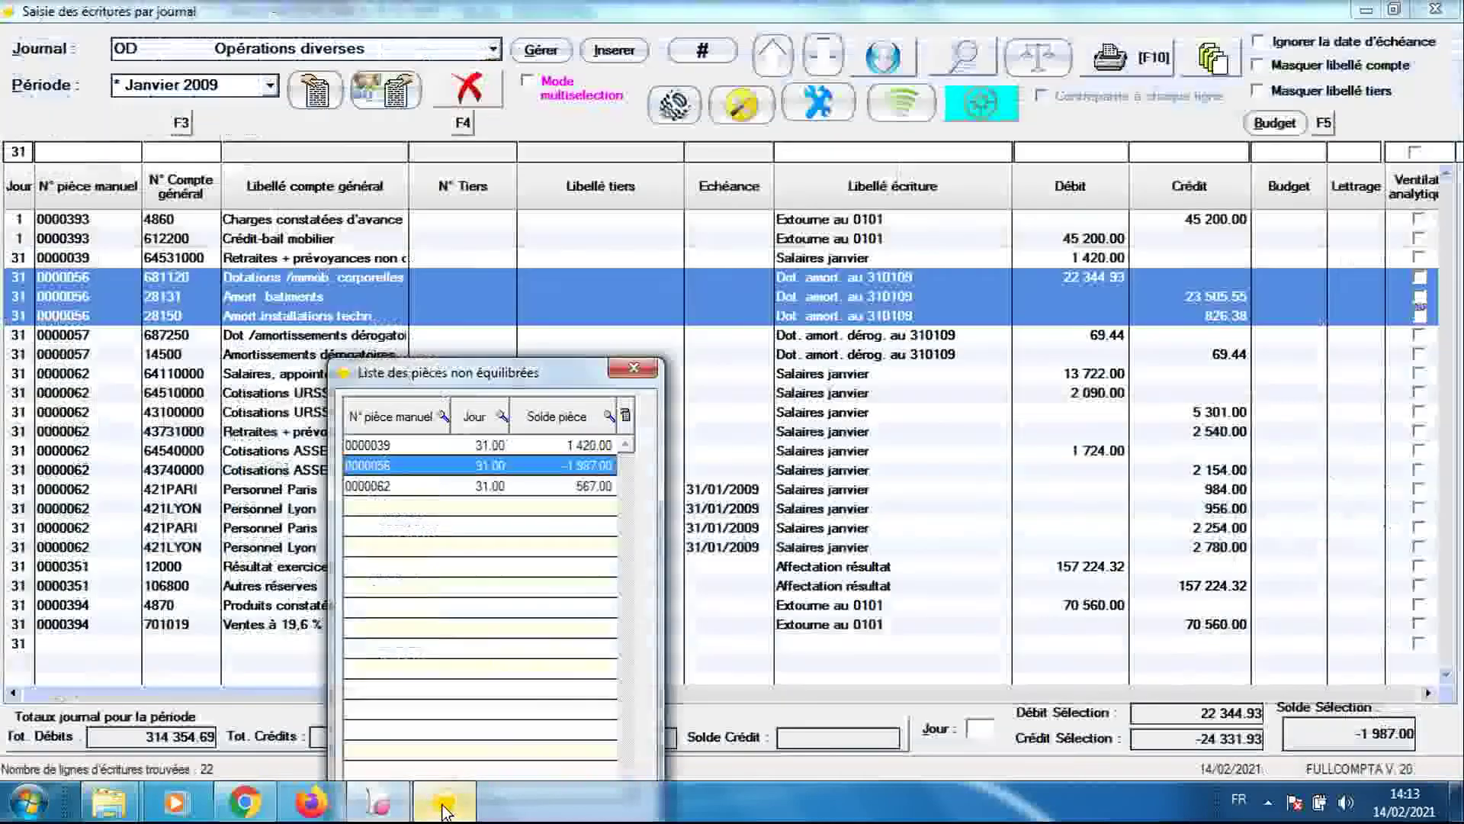
click(464, 485)
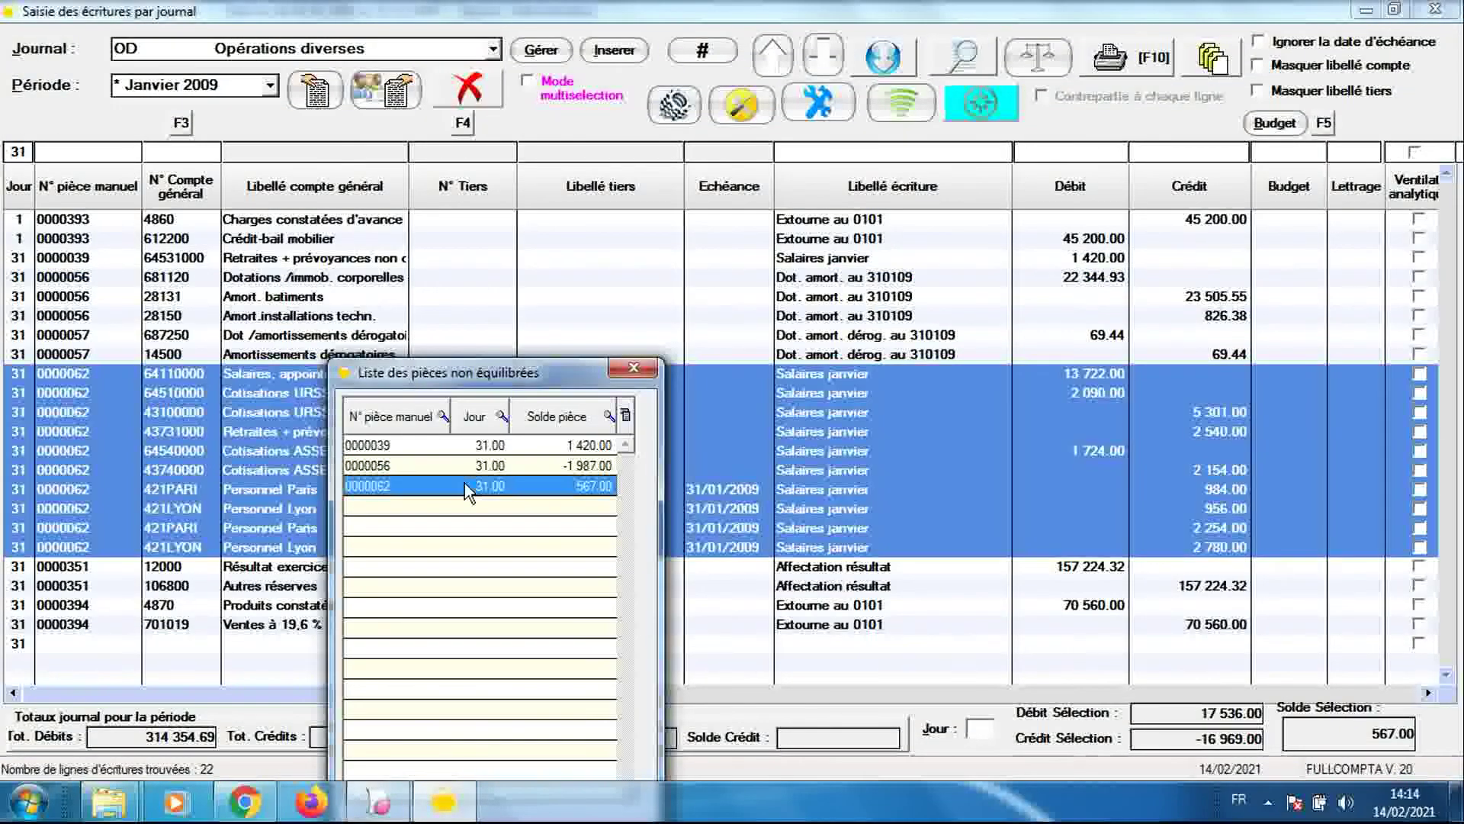
Move the unbalanced pieces list below the highlighted lines, and examine the lines of piece 0000062 in the Sage 100 Comptabilité journal
drag(485, 373, 396, 586)
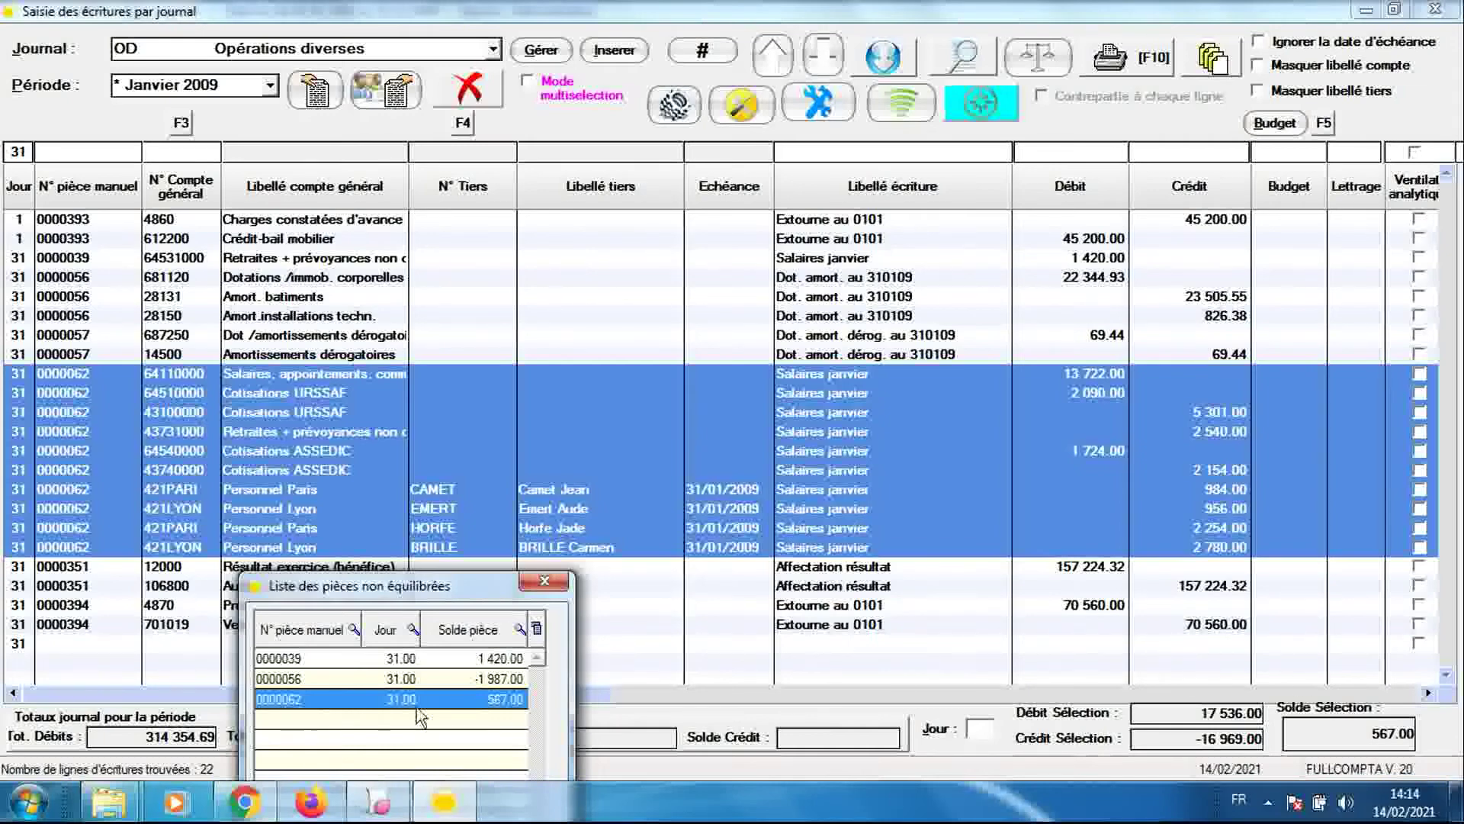
click(387, 807)
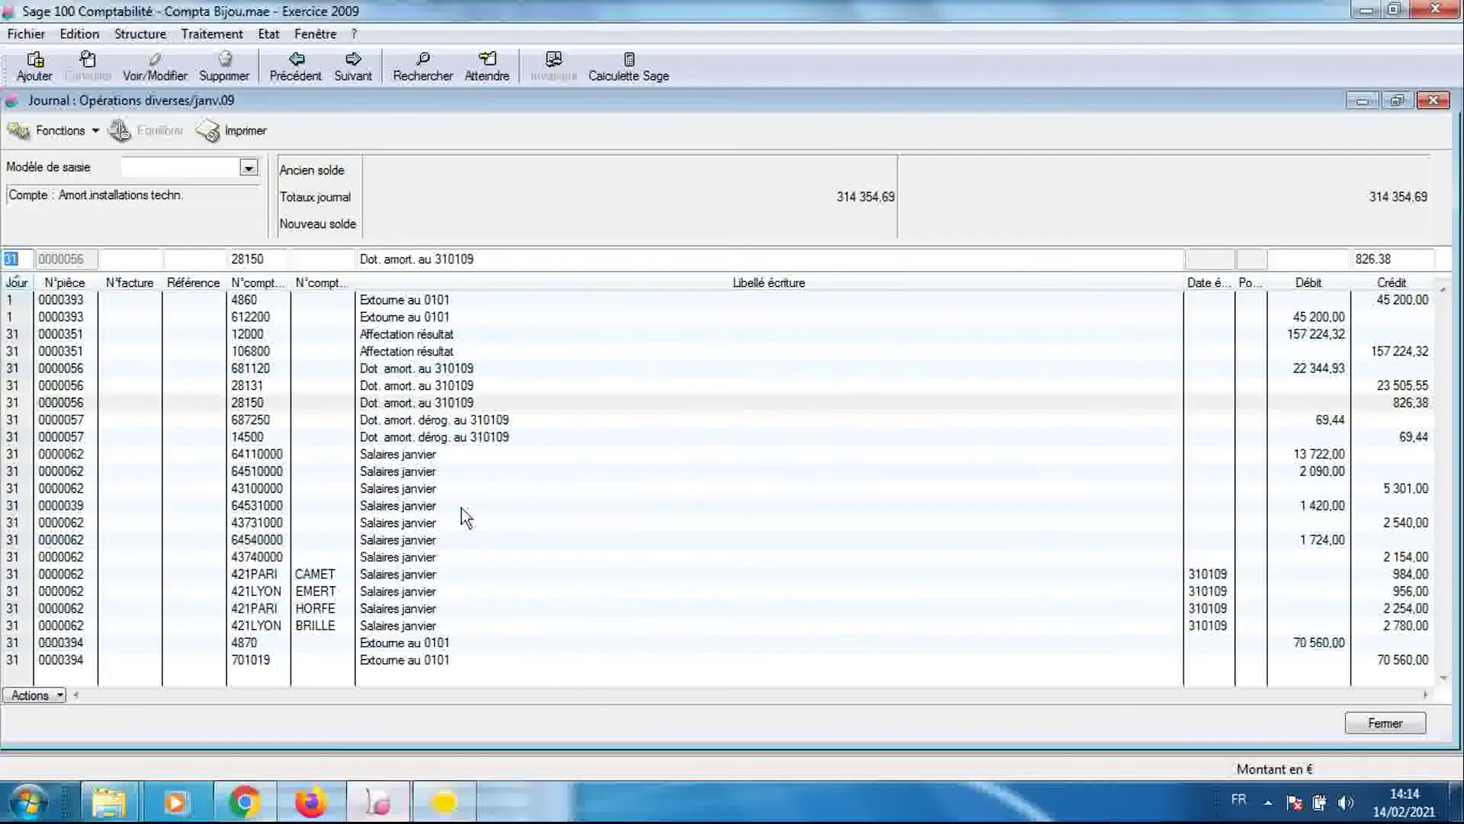
click(139, 456)
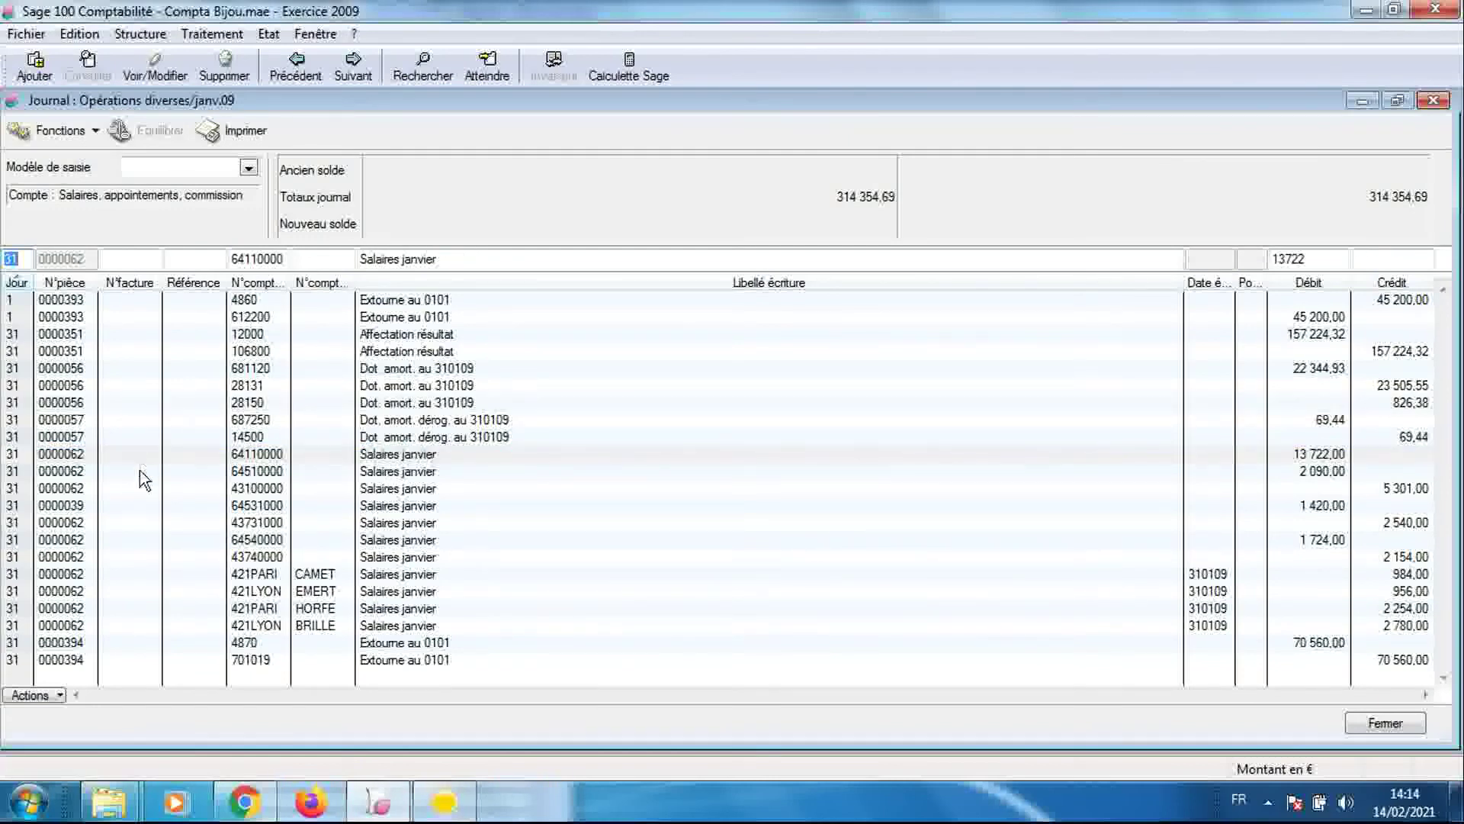
click(140, 471)
click(139, 486)
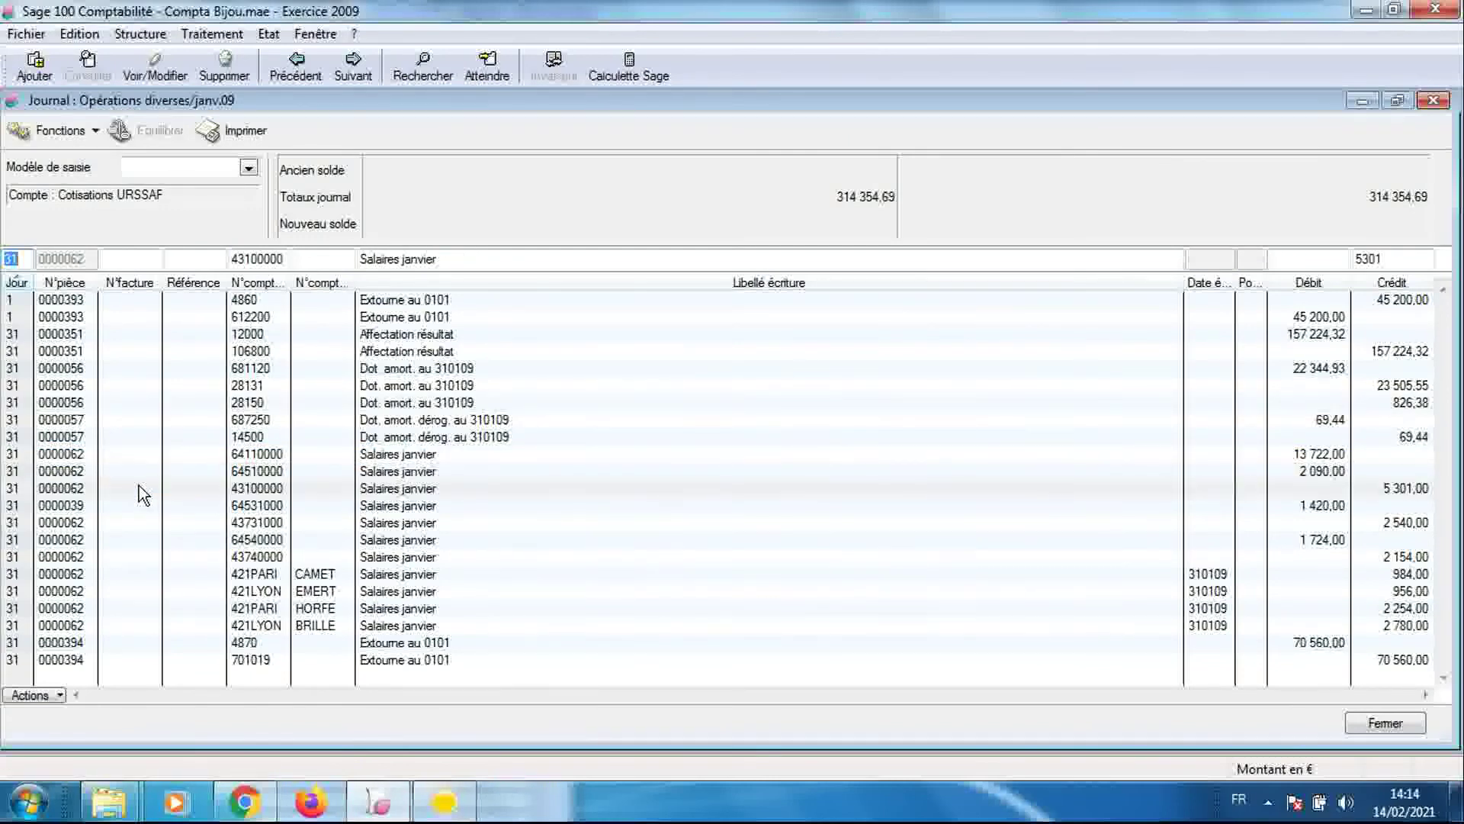
click(122, 524)
click(117, 541)
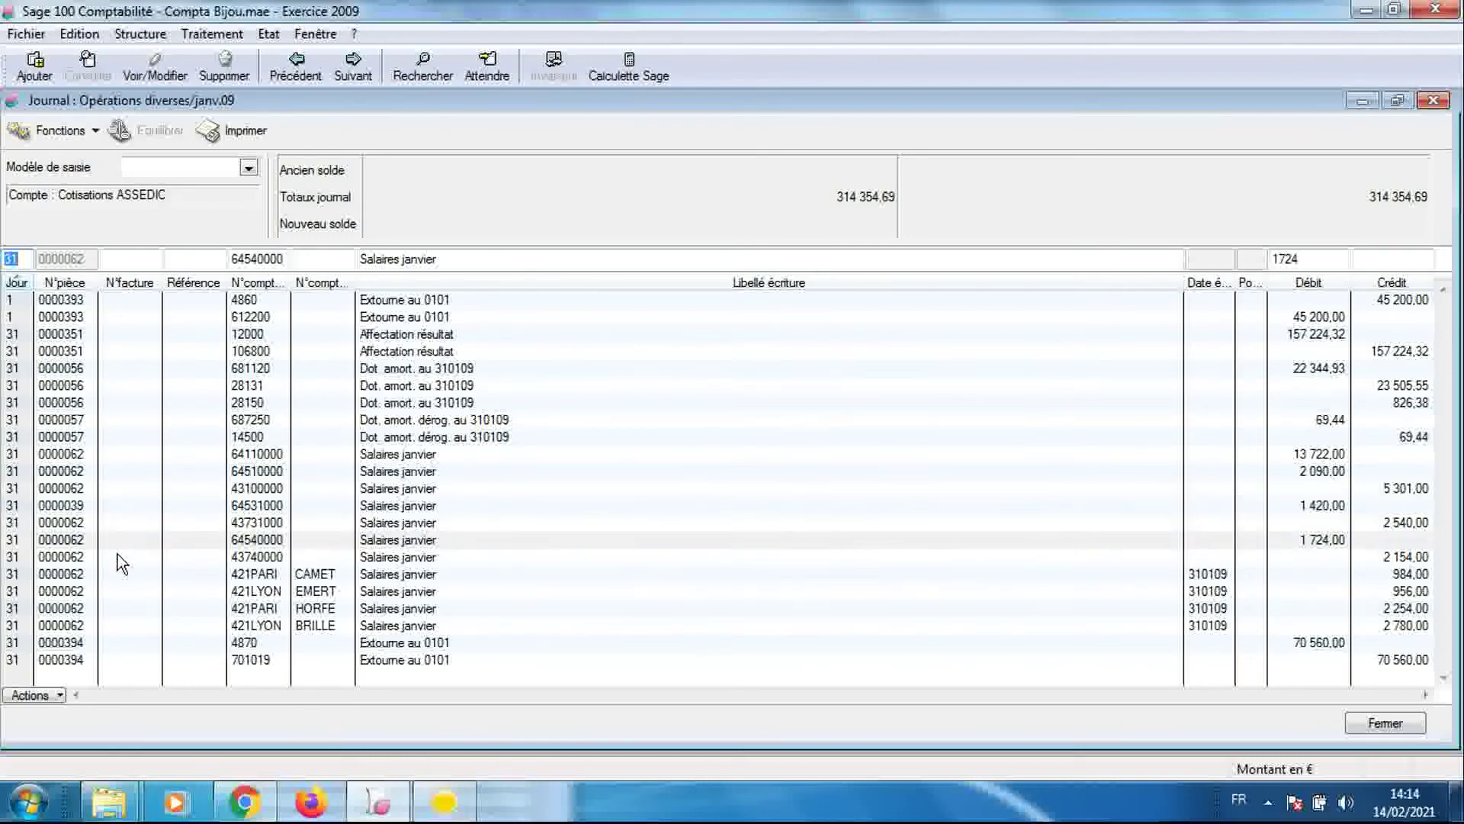
click(118, 555)
click(118, 572)
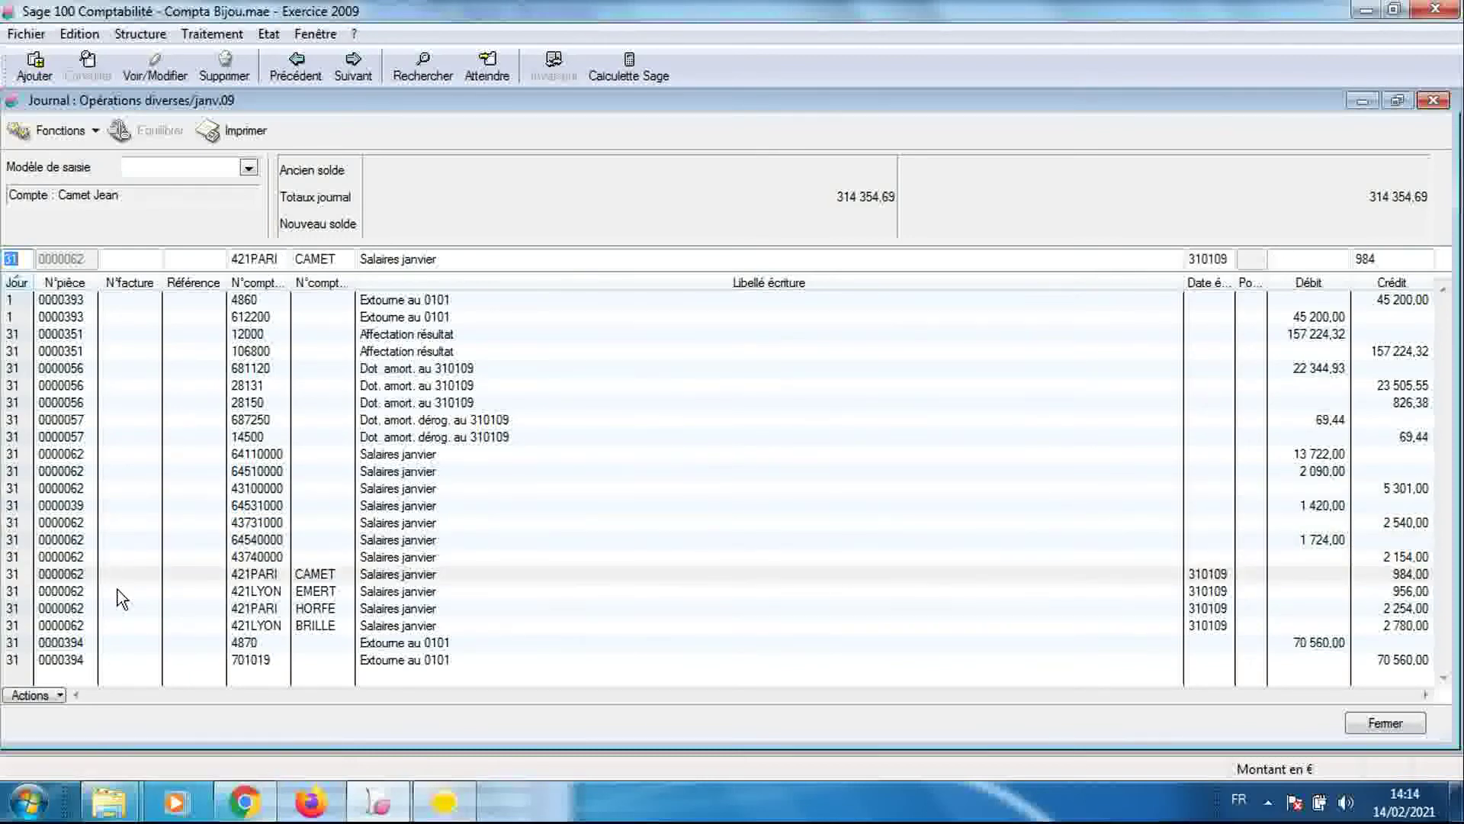
click(118, 592)
click(115, 610)
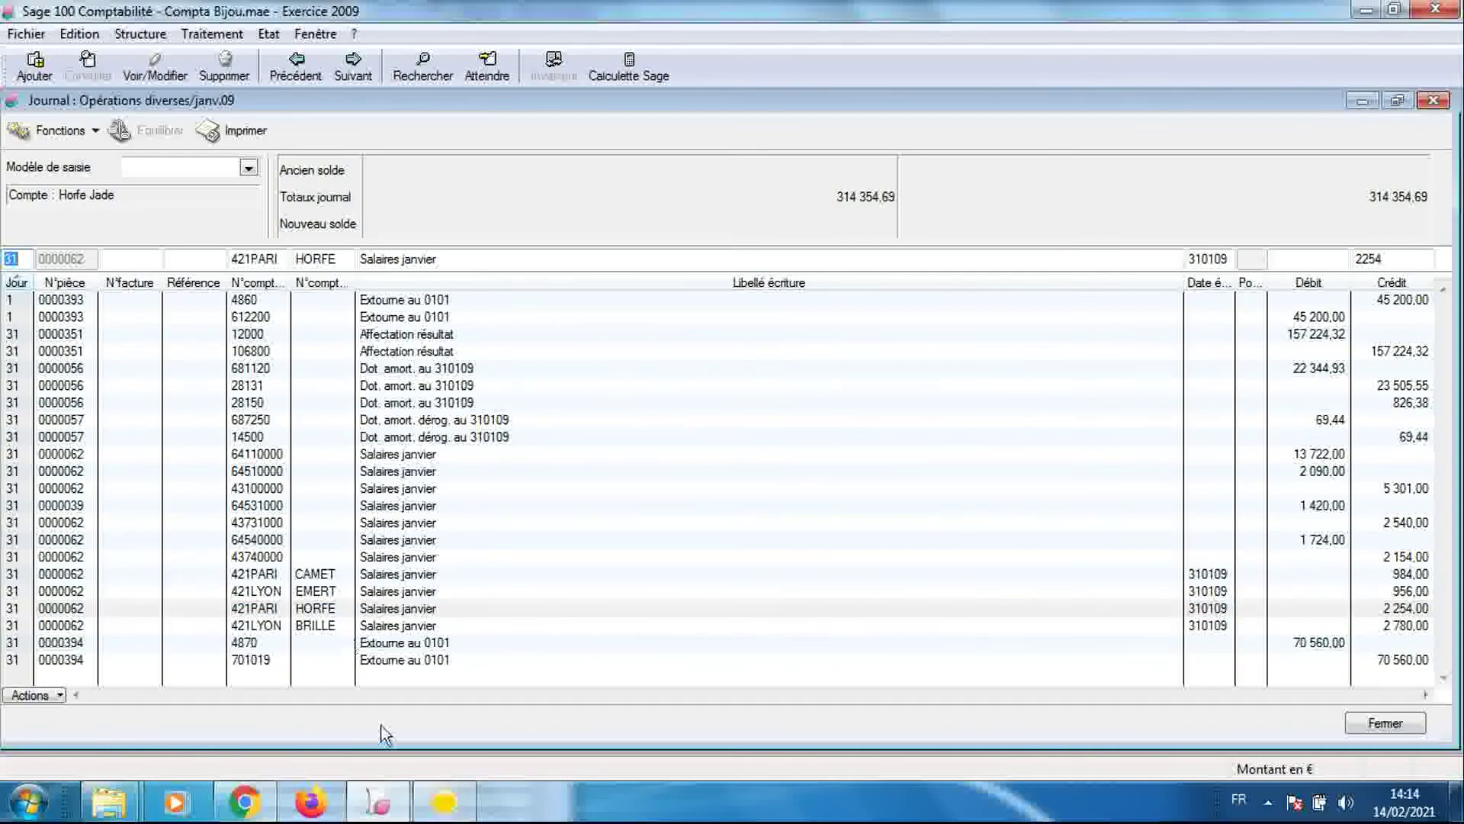
Return to FULLCOMPTA and compare the piece 0000062 lines for accounts 64110000 and 43100000 with the Sage 100 Comptabilité journal, ending in FULLCOMPTA
click(444, 800)
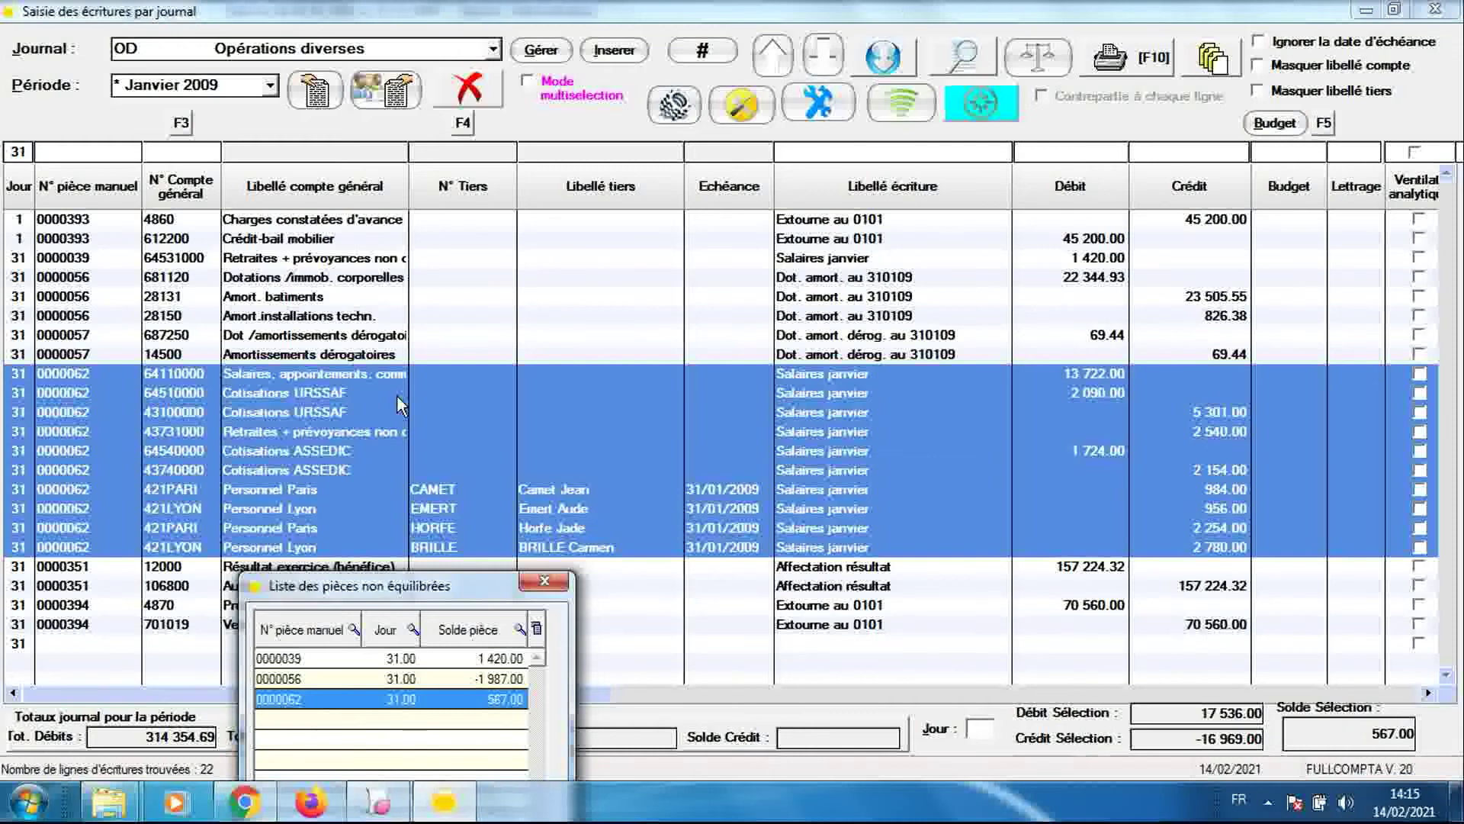
click(441, 377)
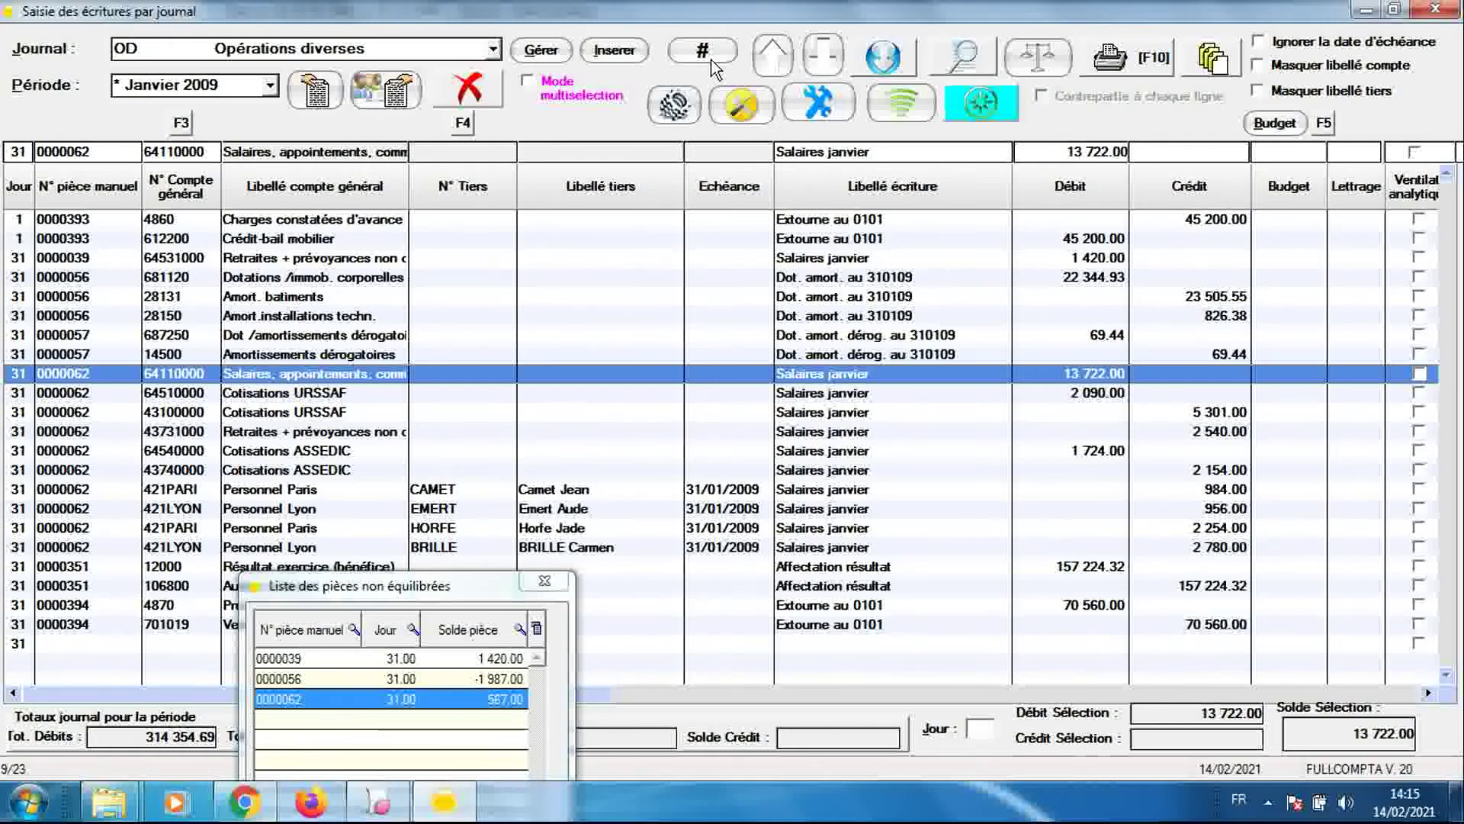
click(379, 802)
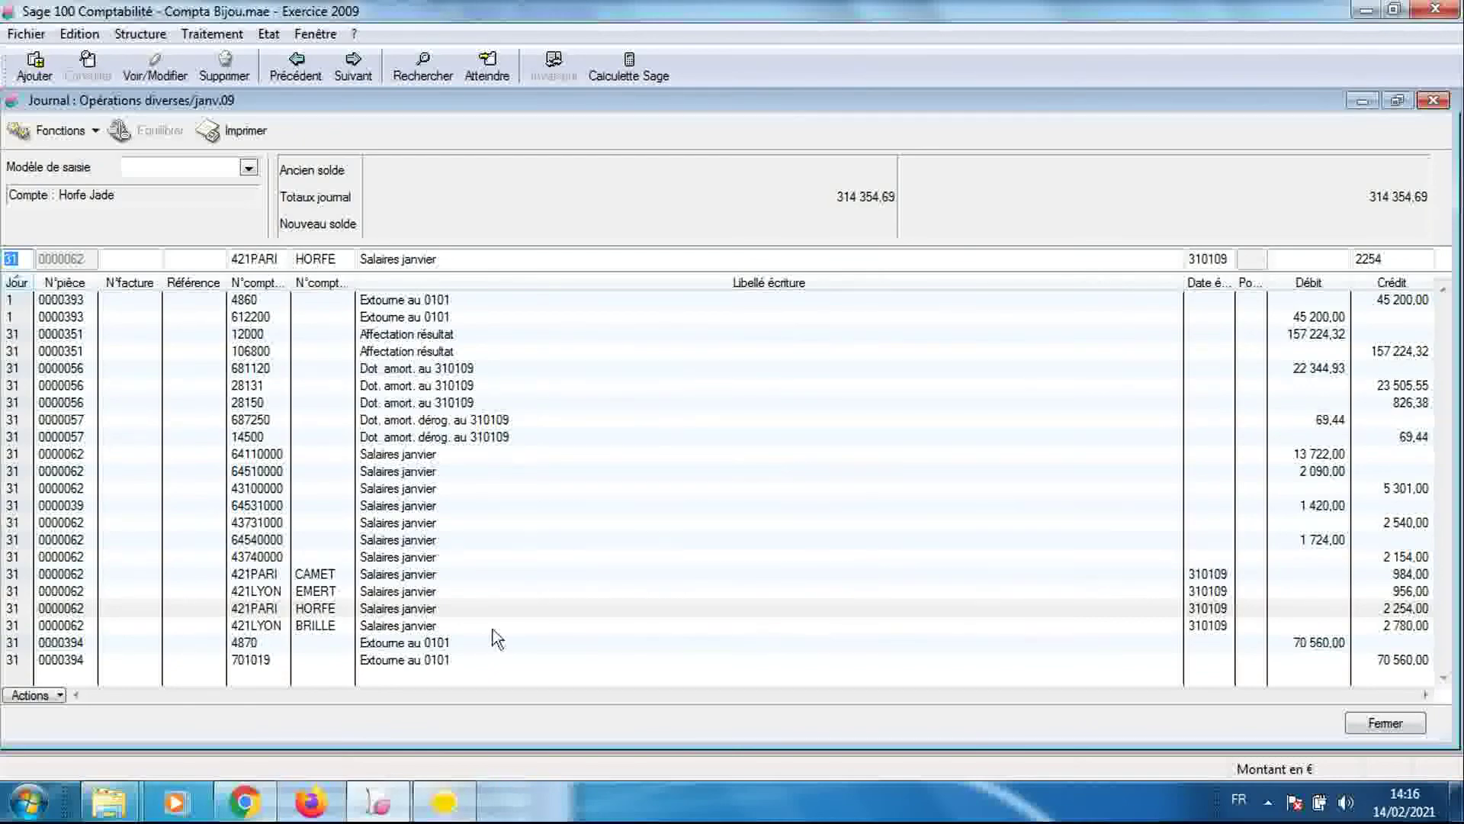
click(444, 801)
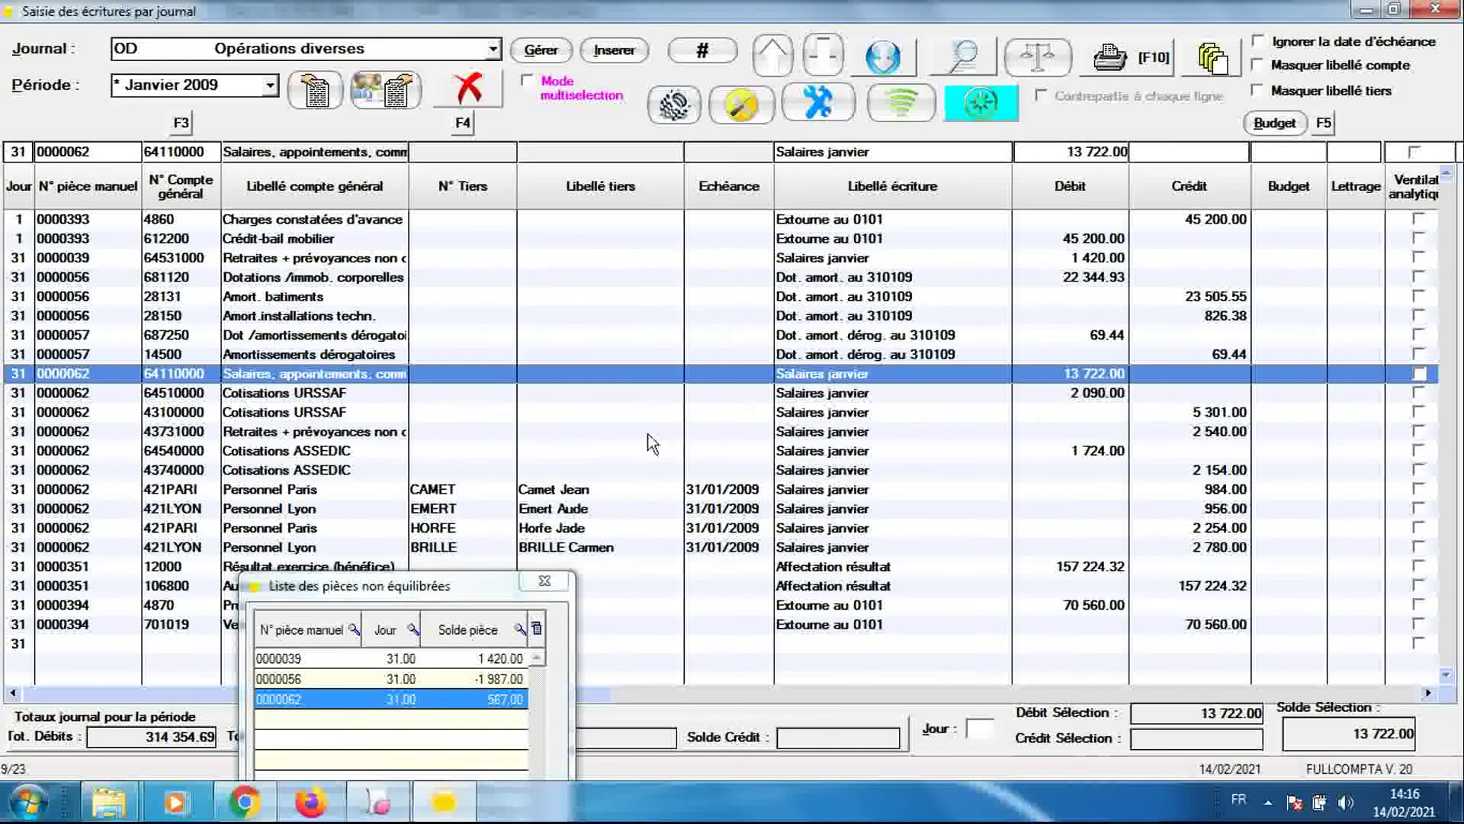
click(577, 414)
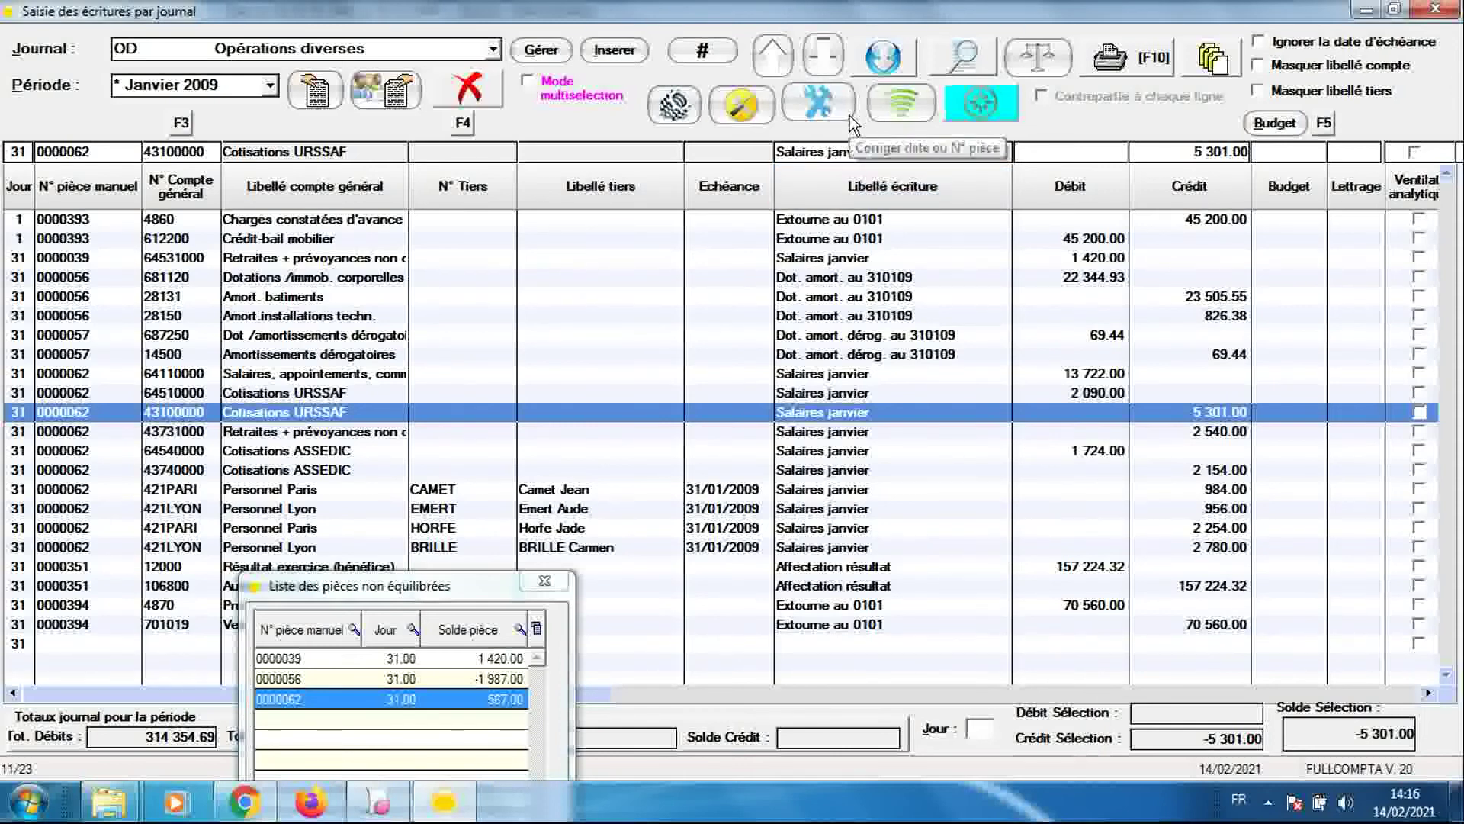
Open the entry draft report (Edition Brouillard de saisie), look through its list of journals, and close it
click(900, 106)
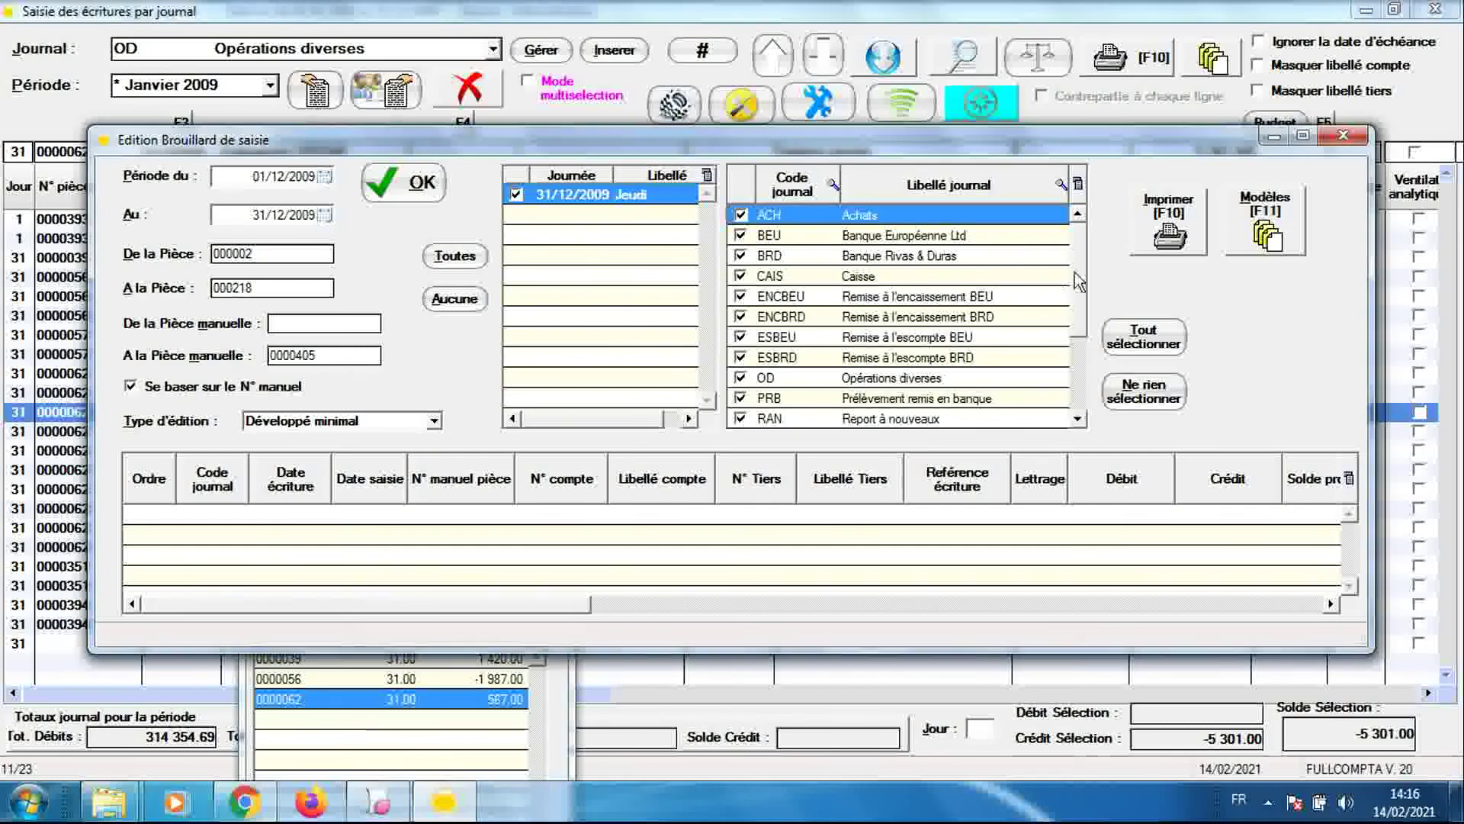
mouse_move(1078, 290)
mouse_down()
mouse_move(1081, 363)
mouse_move(1078, 302)
mouse_up()
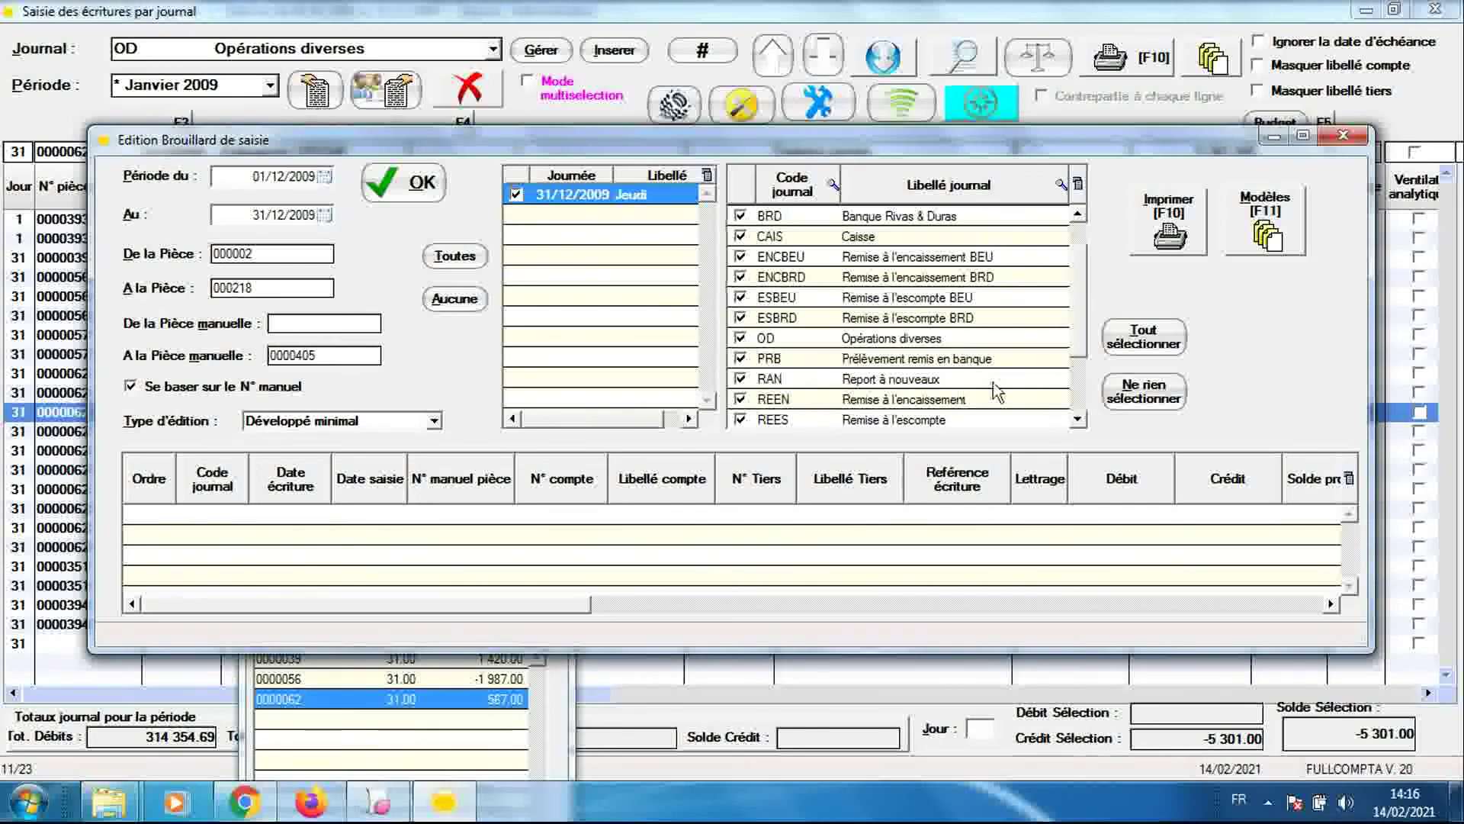
click(1342, 137)
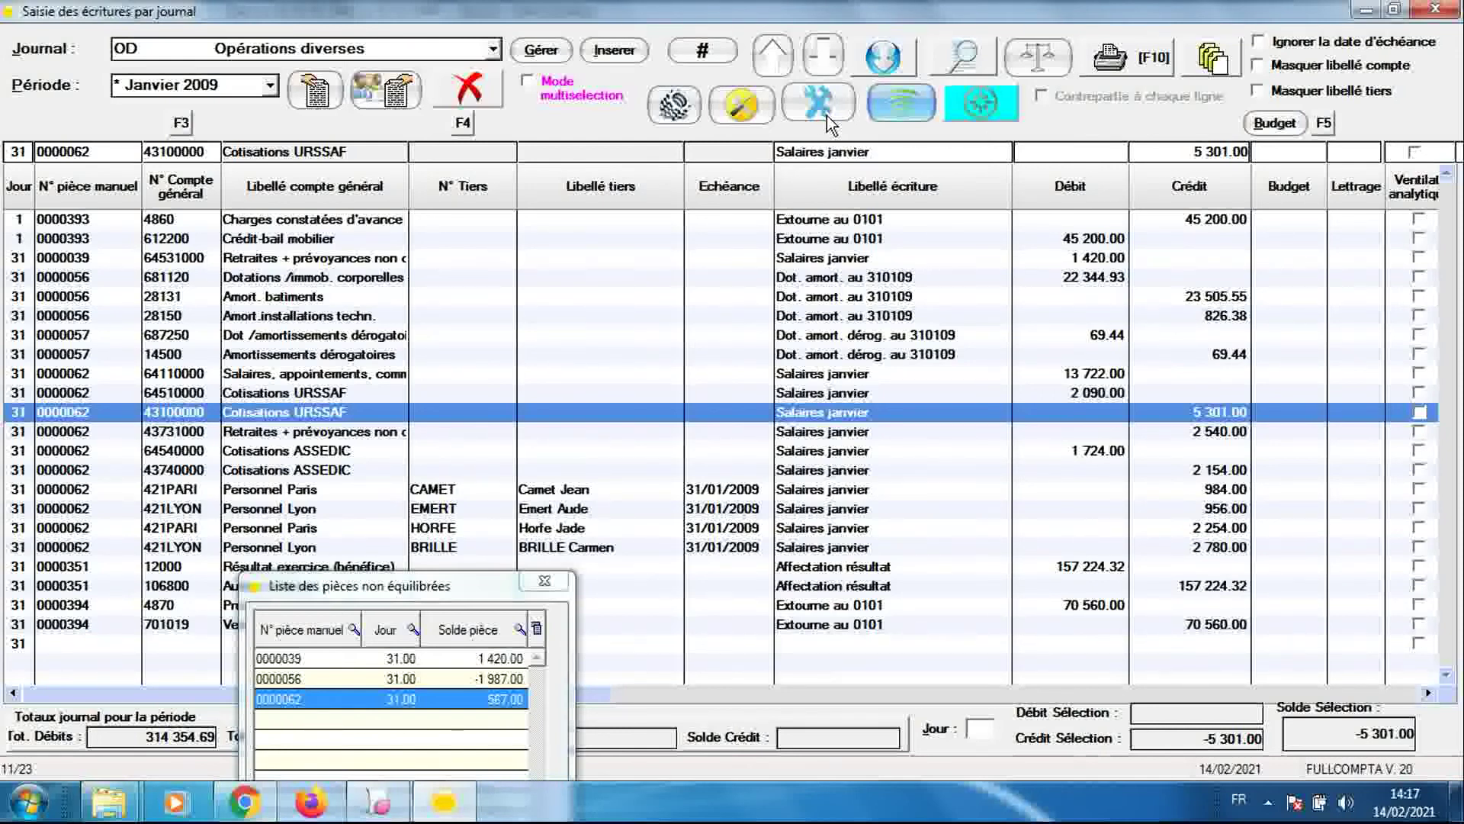
Open the tool for correcting a piece's date or number, view its date and piece number options, and close it
click(828, 116)
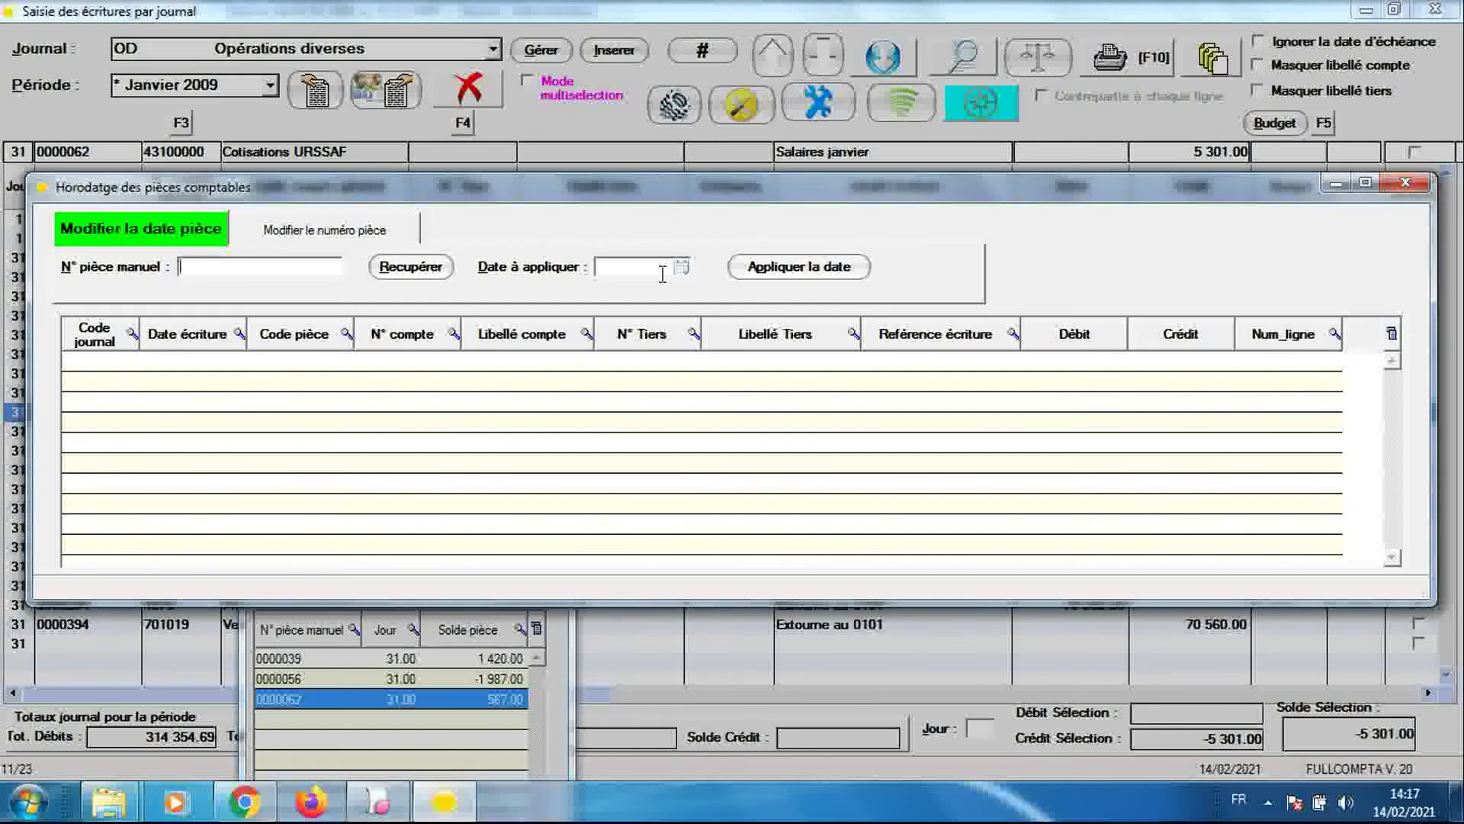
click(340, 230)
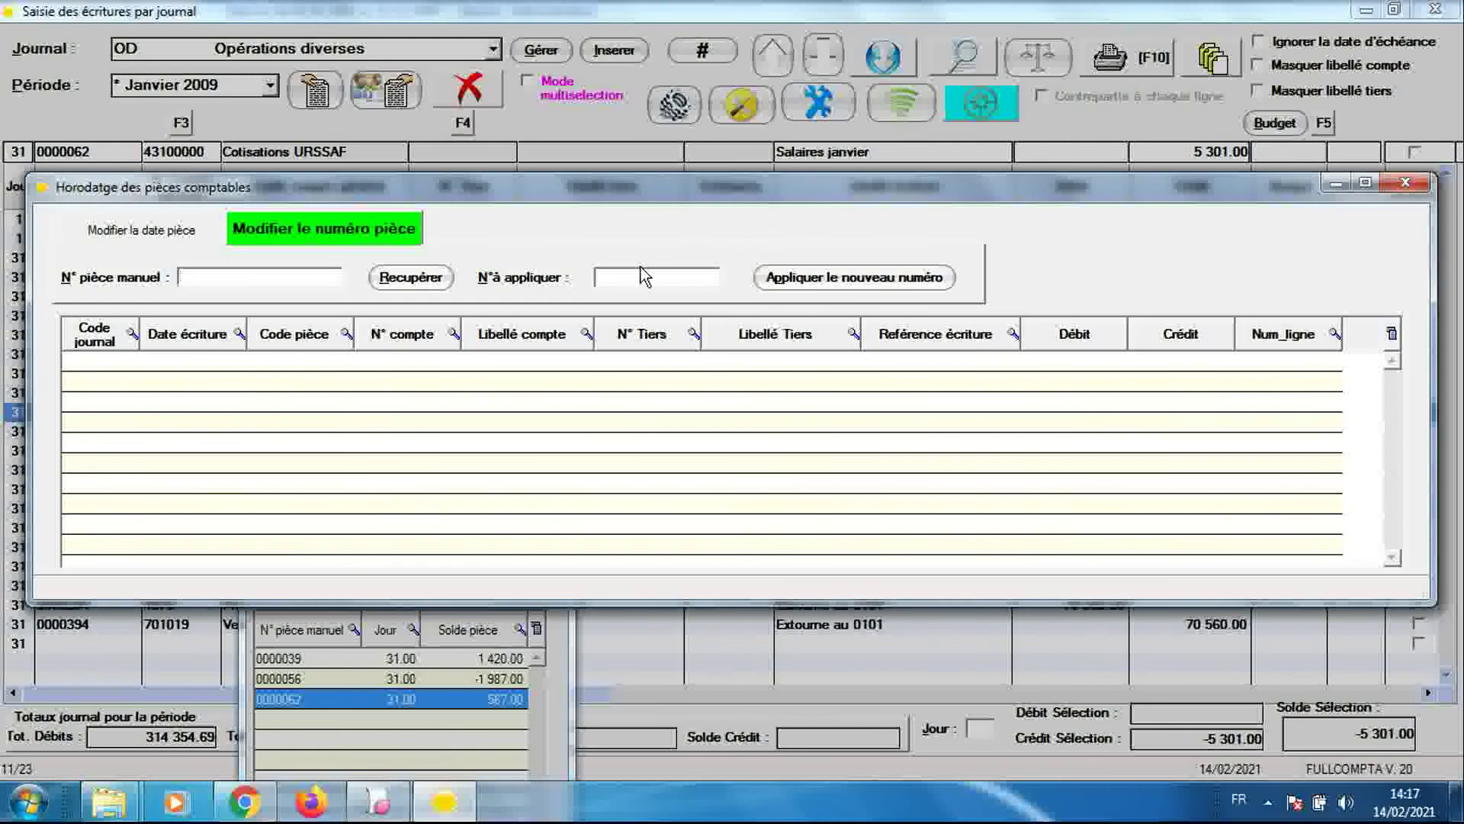
click(644, 277)
click(198, 227)
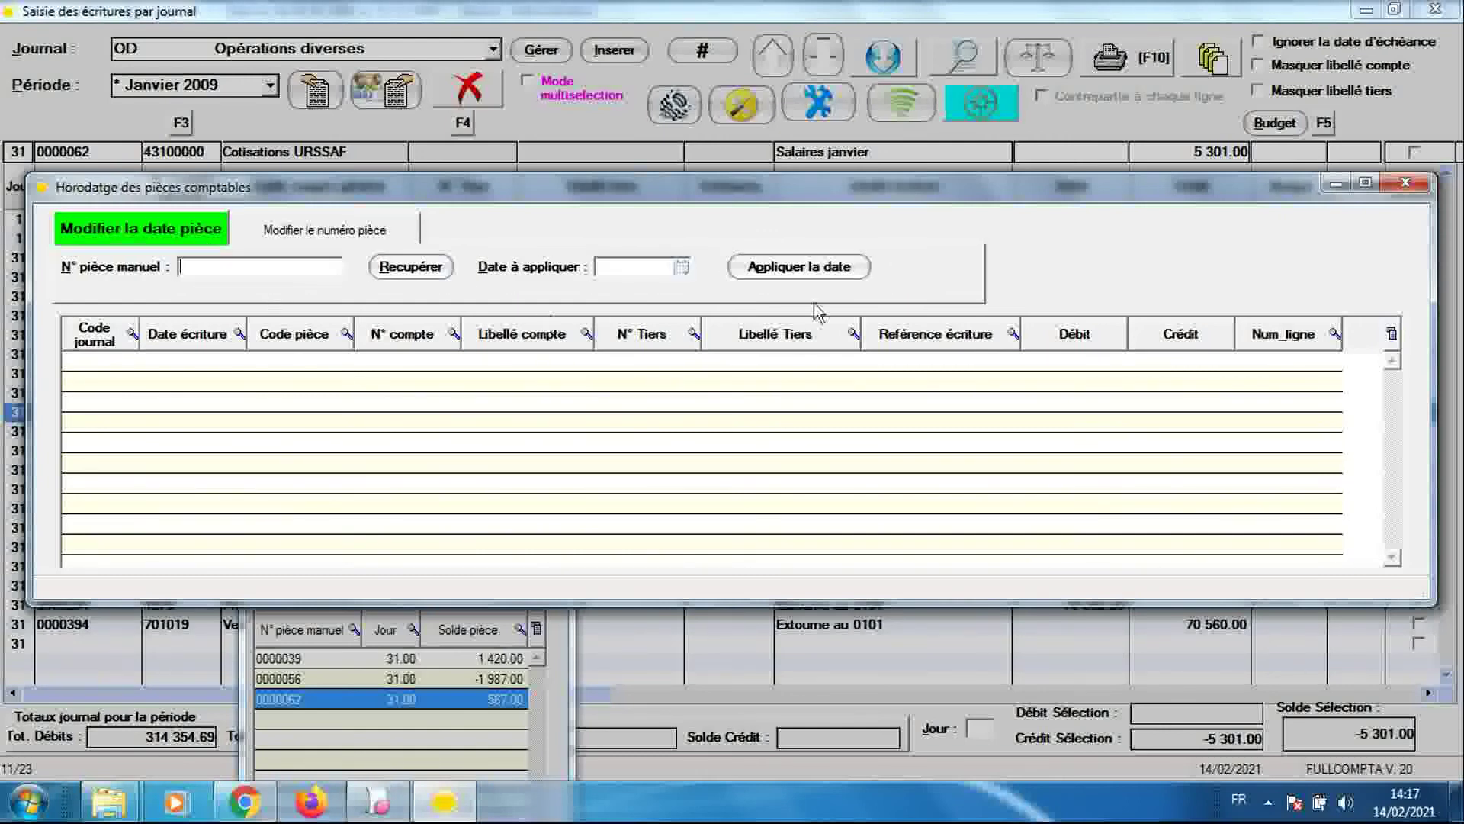
click(1406, 186)
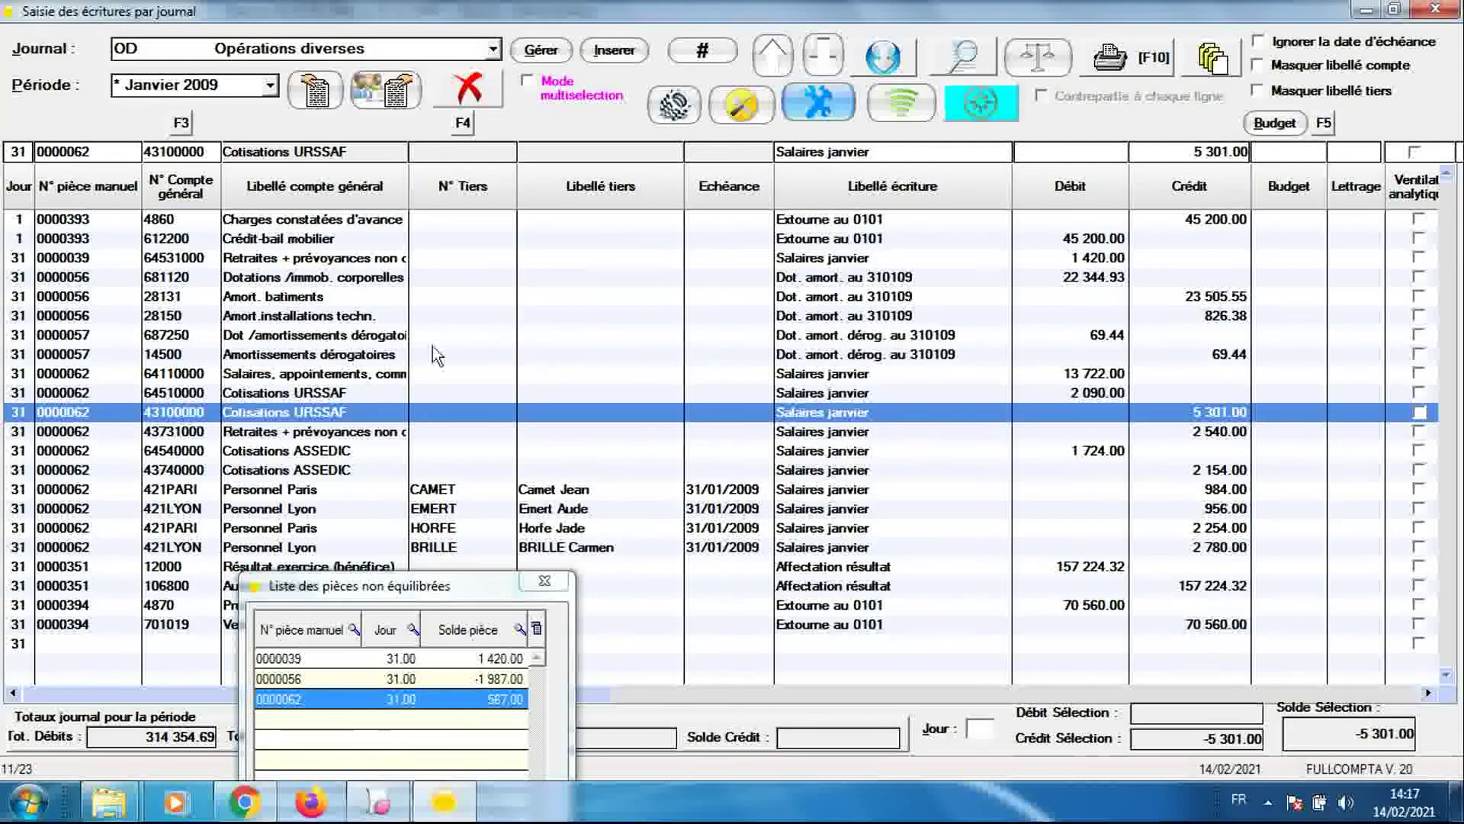
Examine individual January OD journal lines of pieces 0000057, 0000062 and 0000056, ending on the piece 0000056 line for account 28150
click(372, 362)
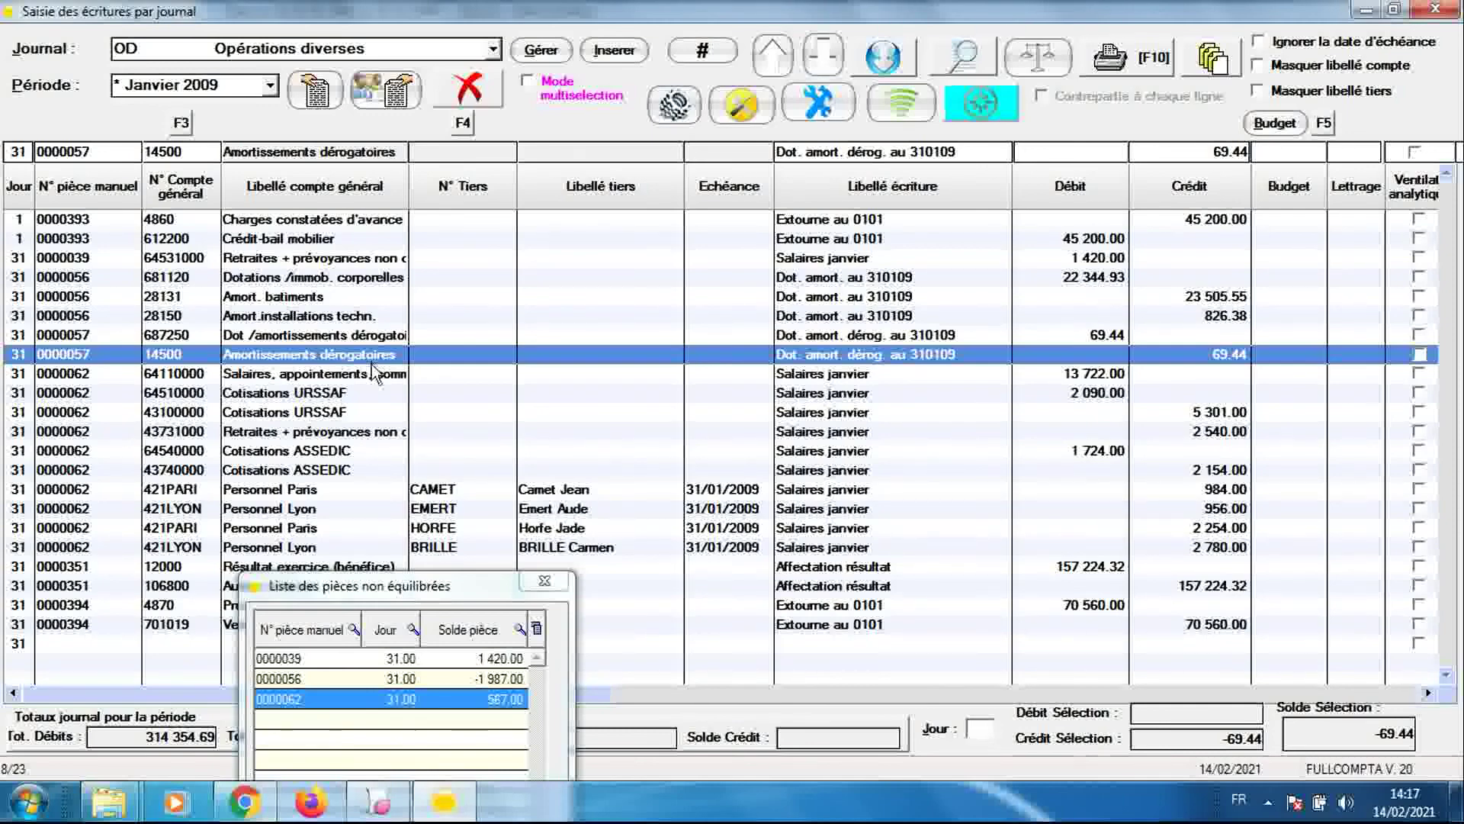
click(372, 377)
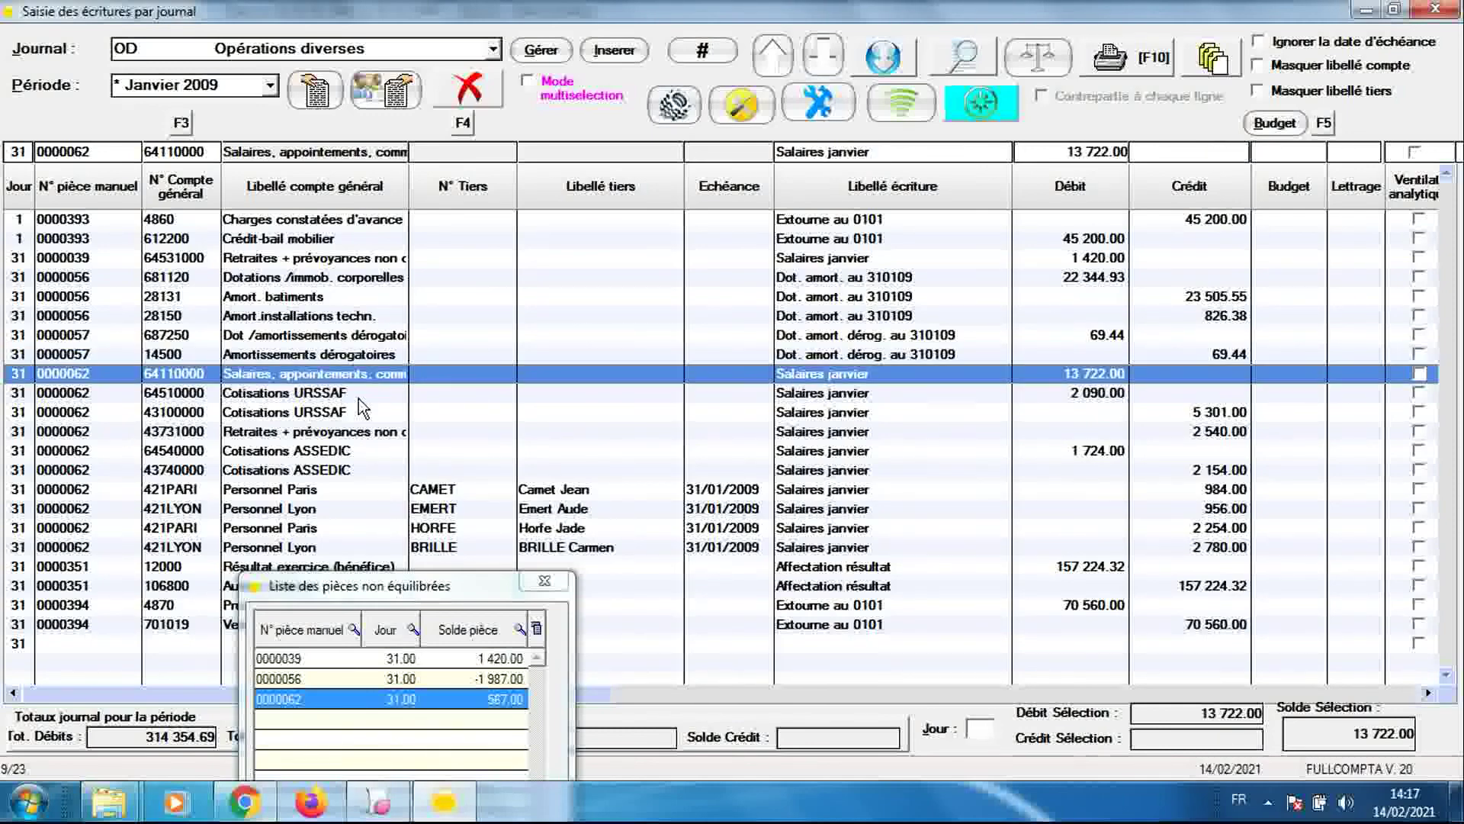
click(358, 398)
click(359, 413)
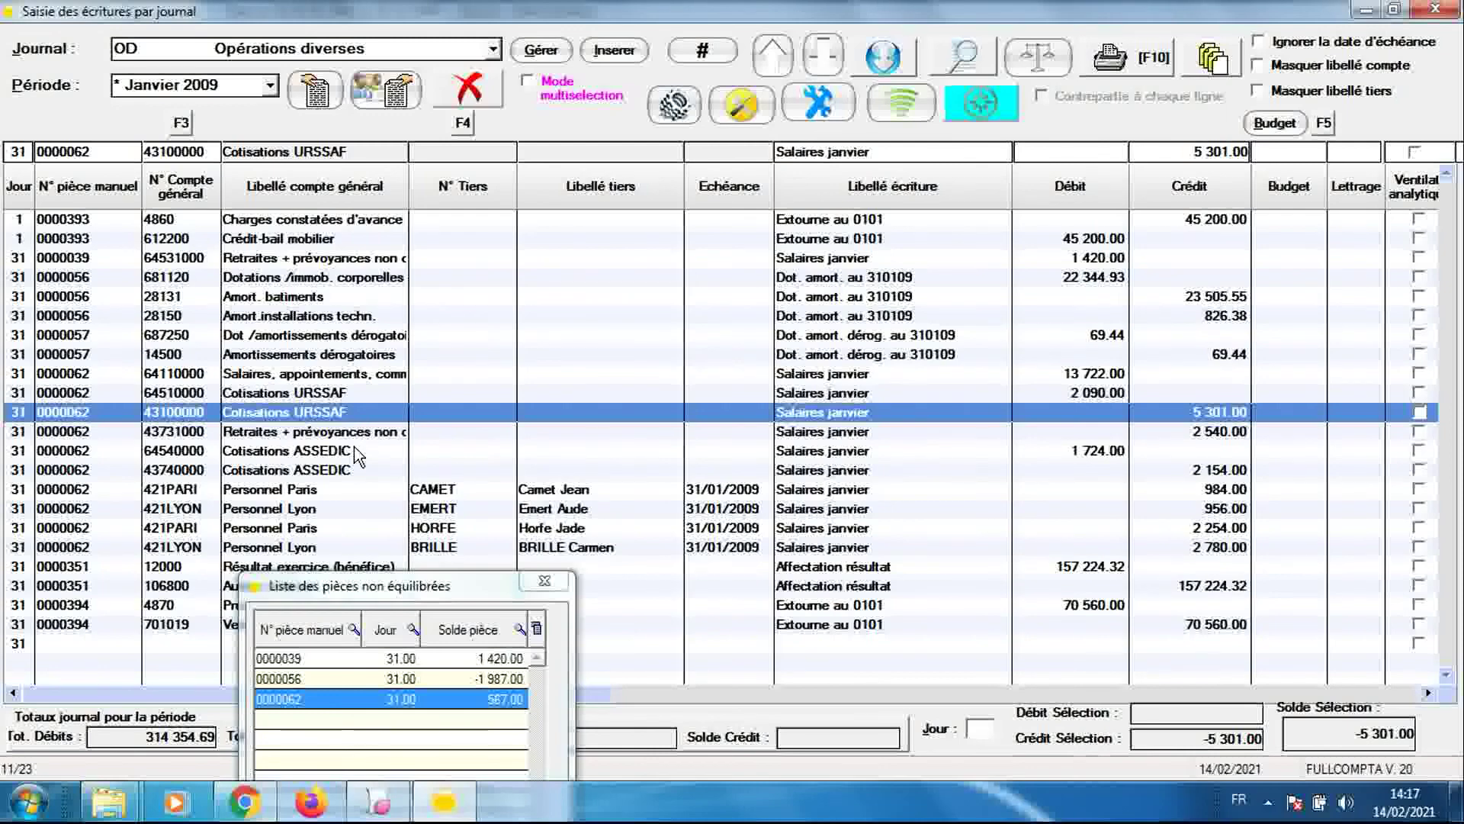
click(354, 450)
click(350, 489)
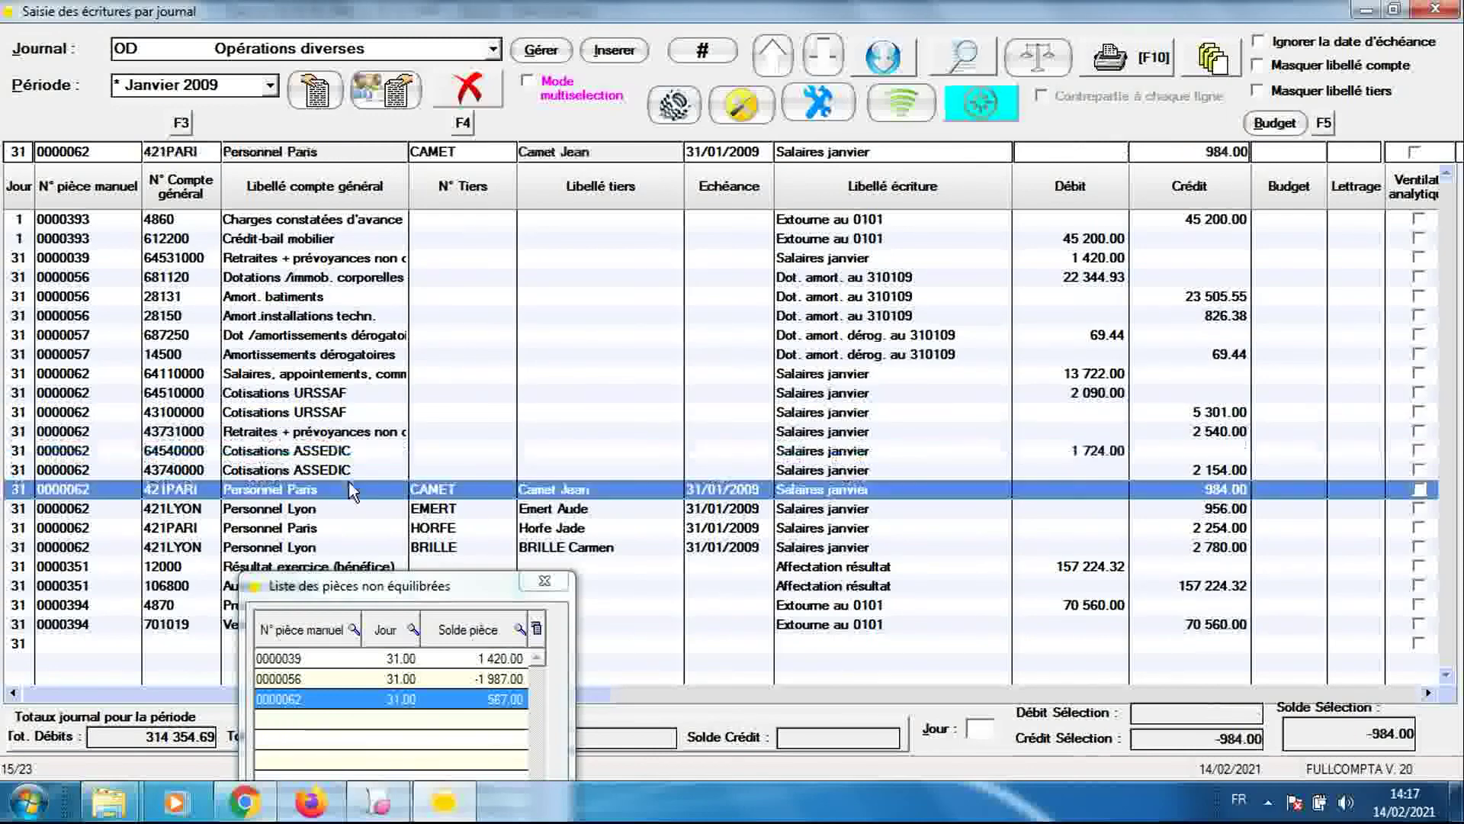
click(559, 378)
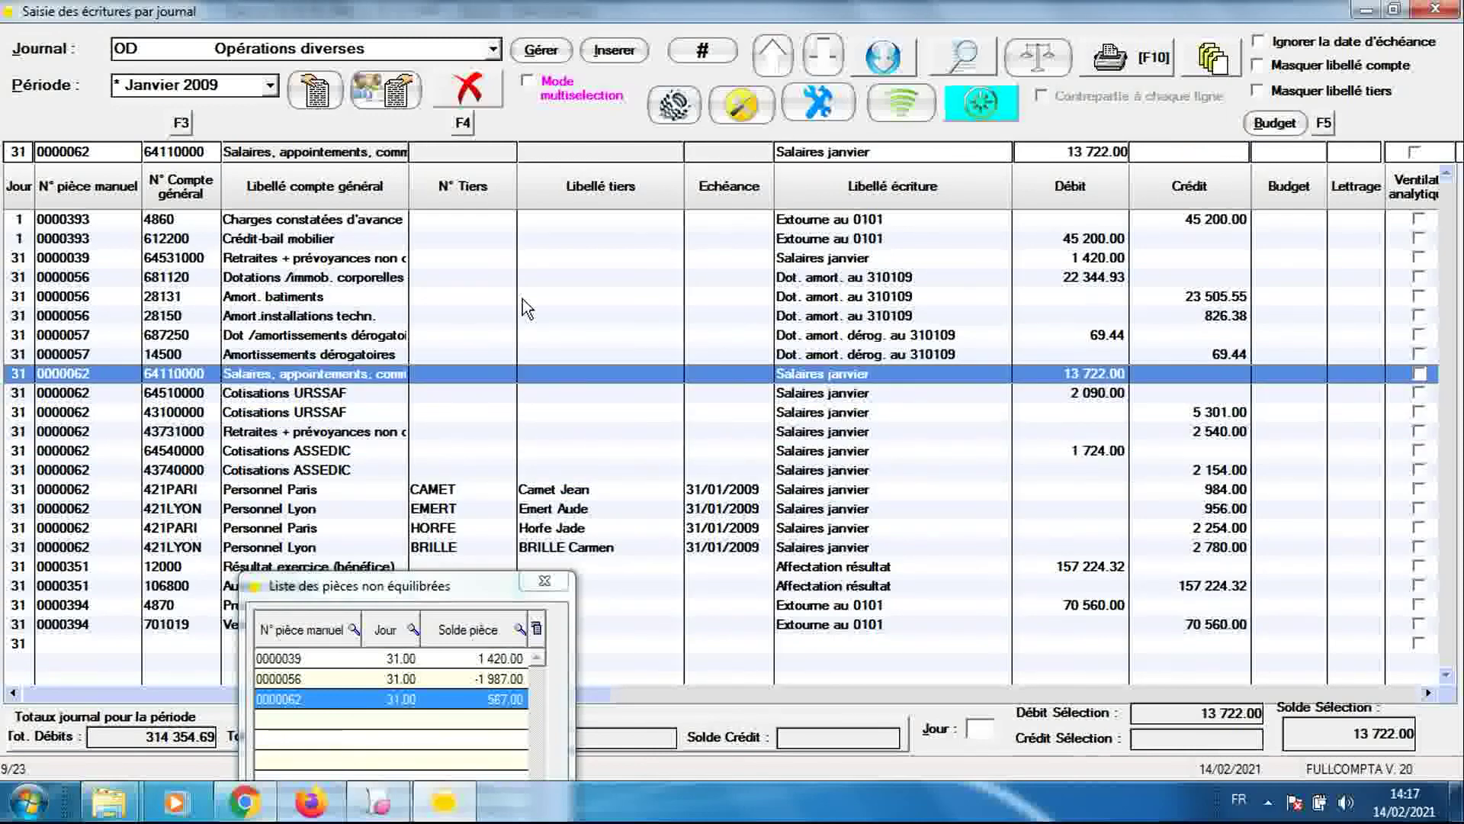
click(478, 299)
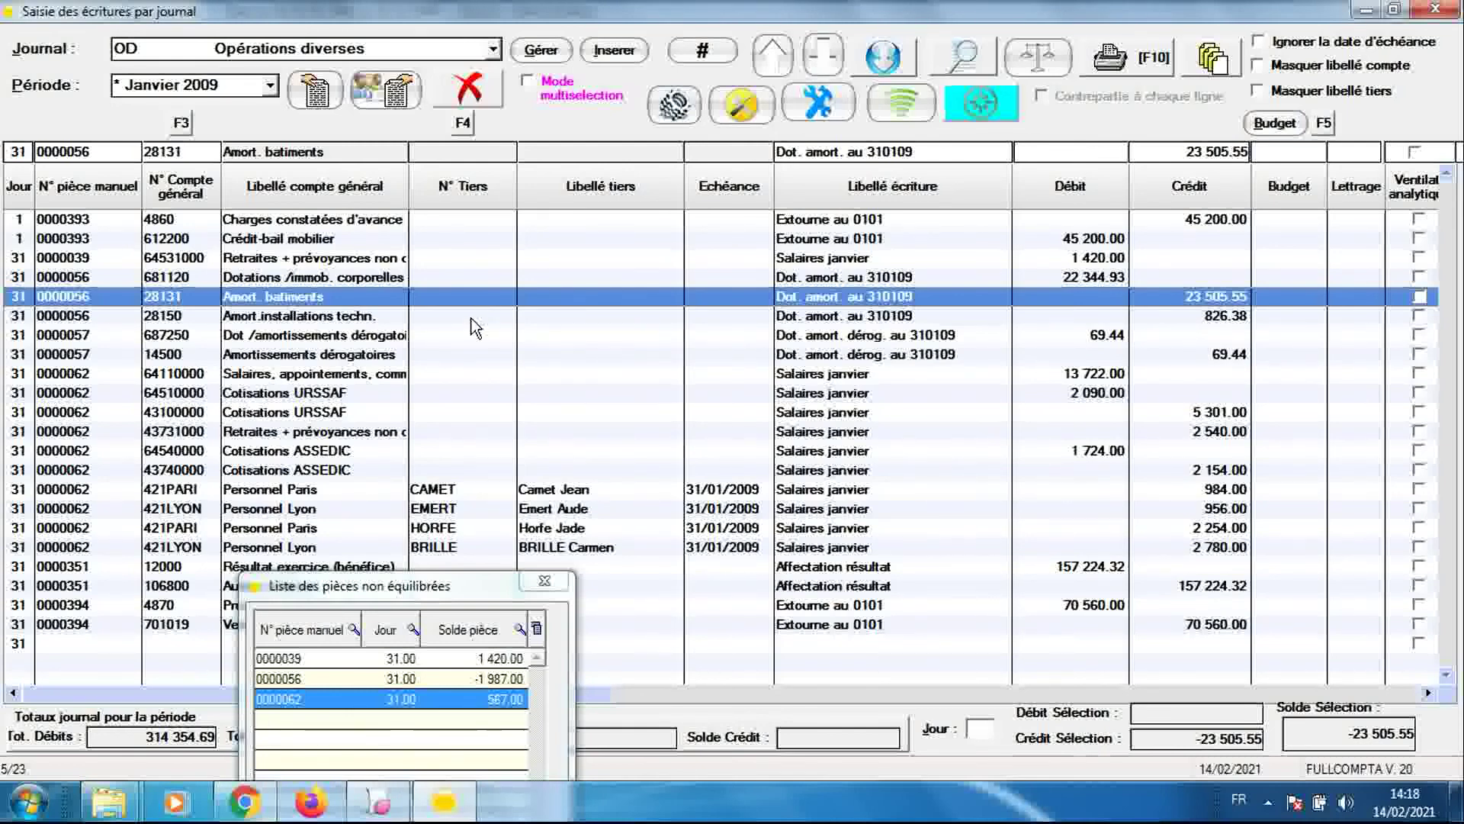
click(471, 318)
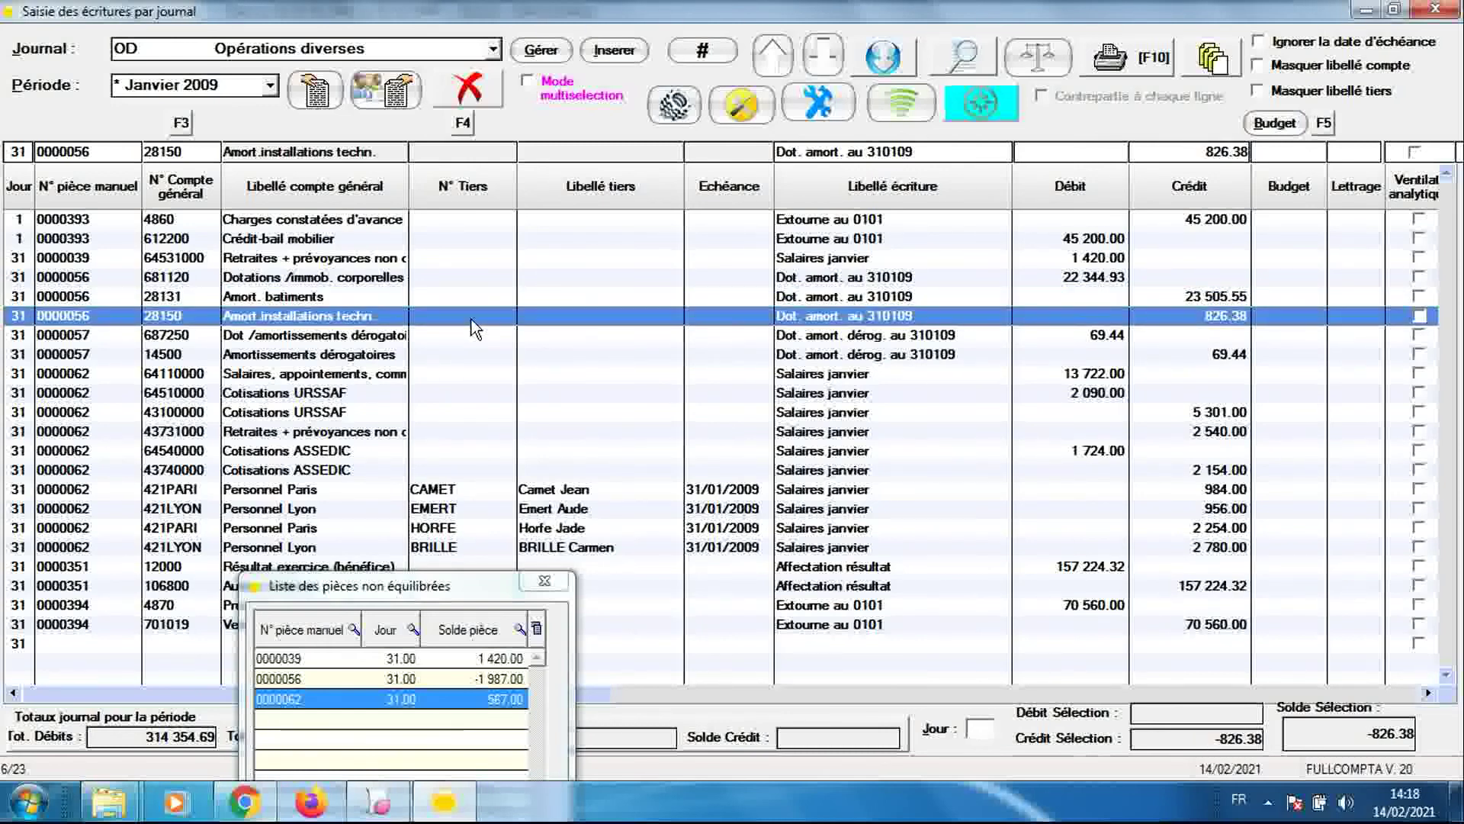